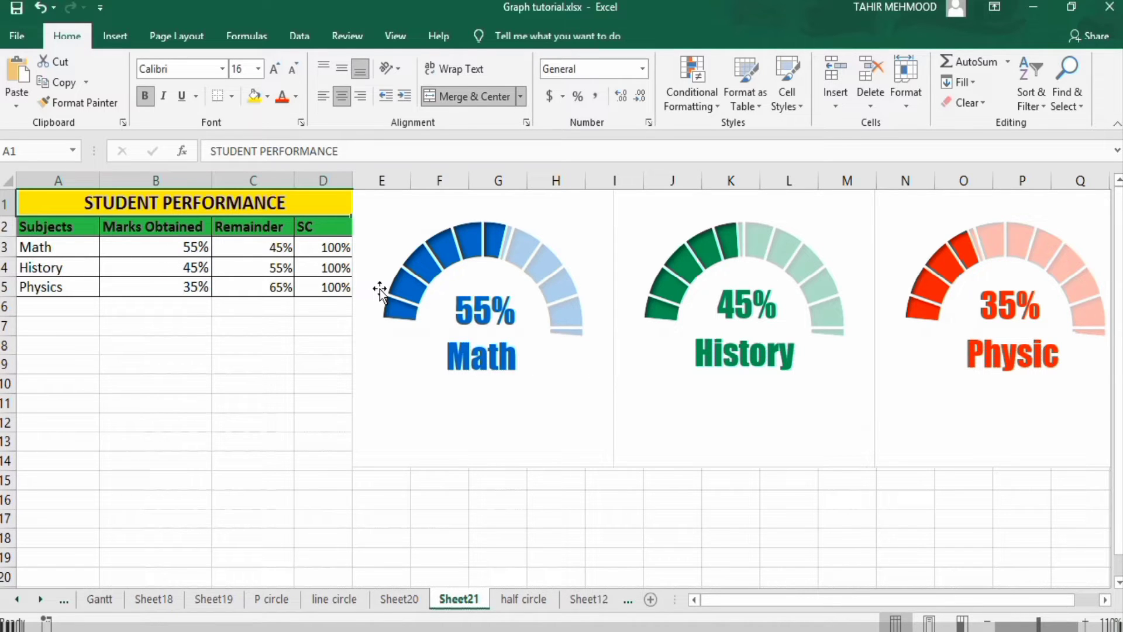
- Set the Math marks obtained in cell B3 to 65%
left_click(192, 249)
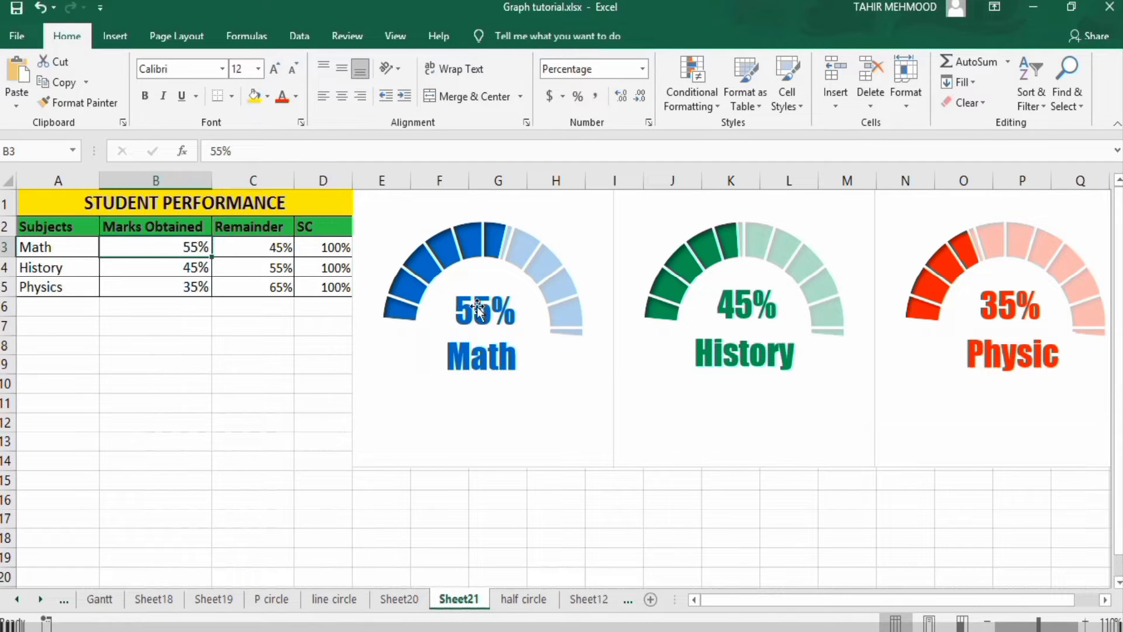
double_click(189, 247)
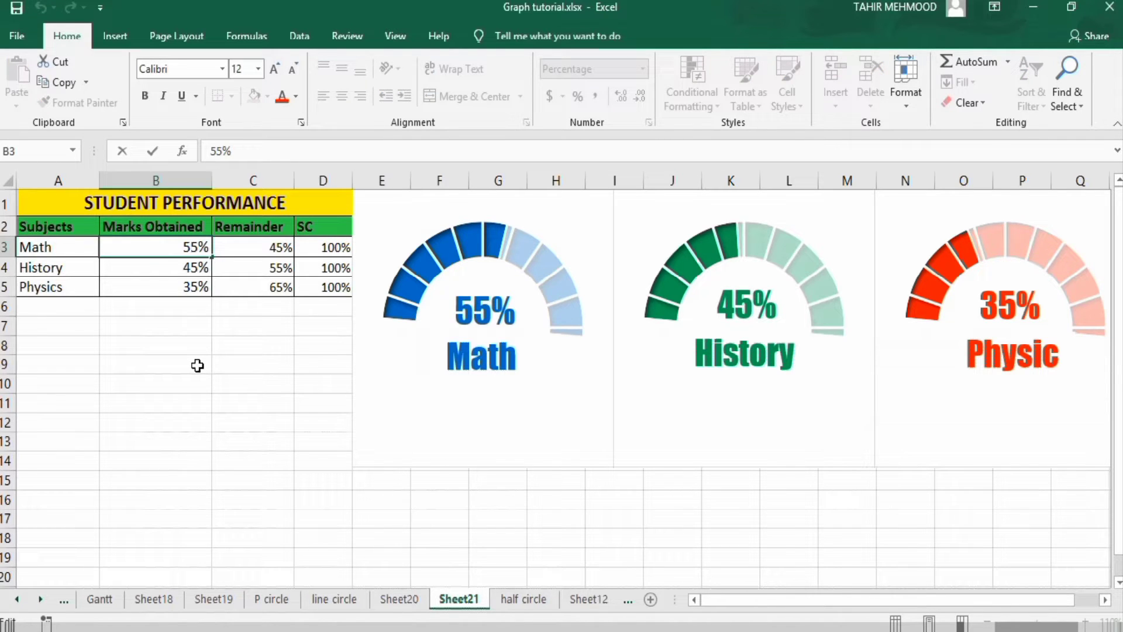
key("BackSpace")
type("6")
key("Return")
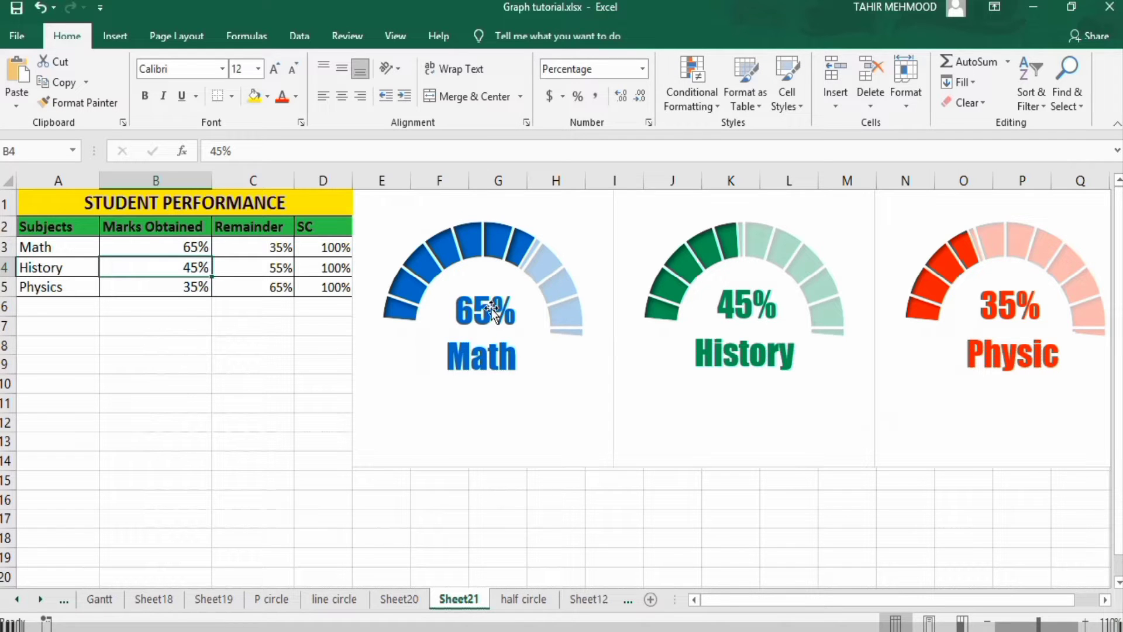
- Set the Math marks obtained in cell B3 back to 55%
double_click(193, 248)
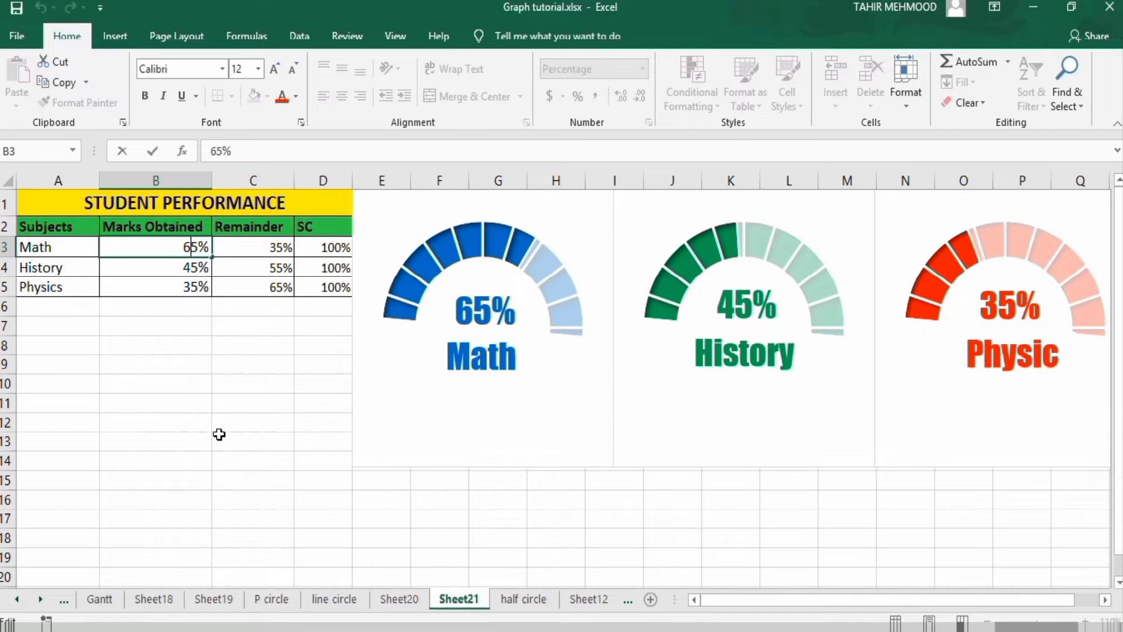
key("BackSpace")
type("5")
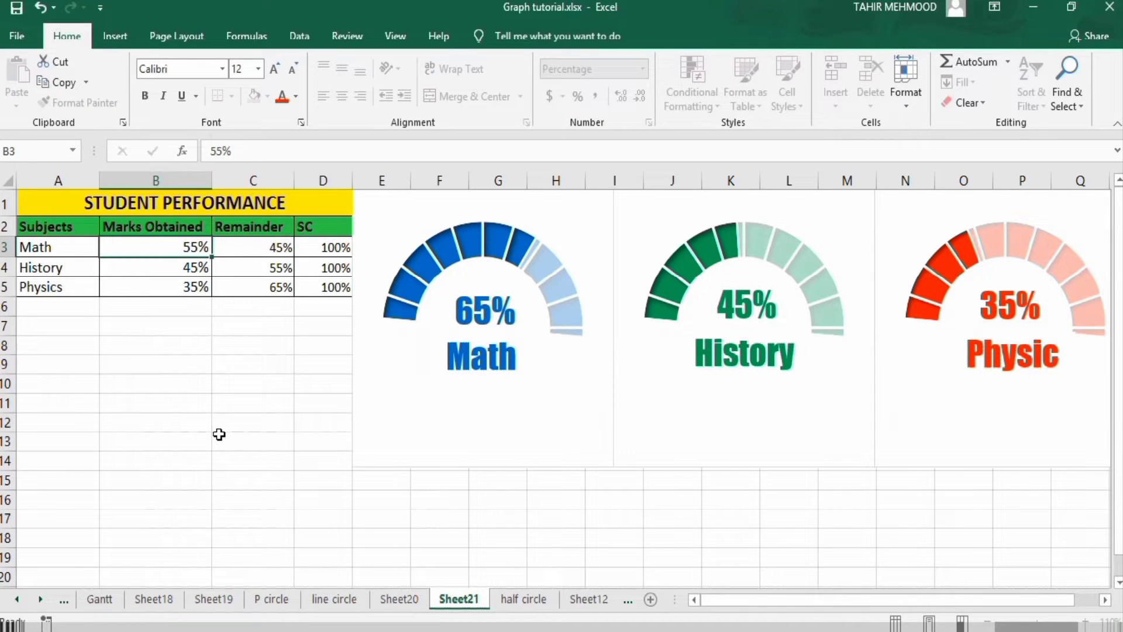
key("Return")
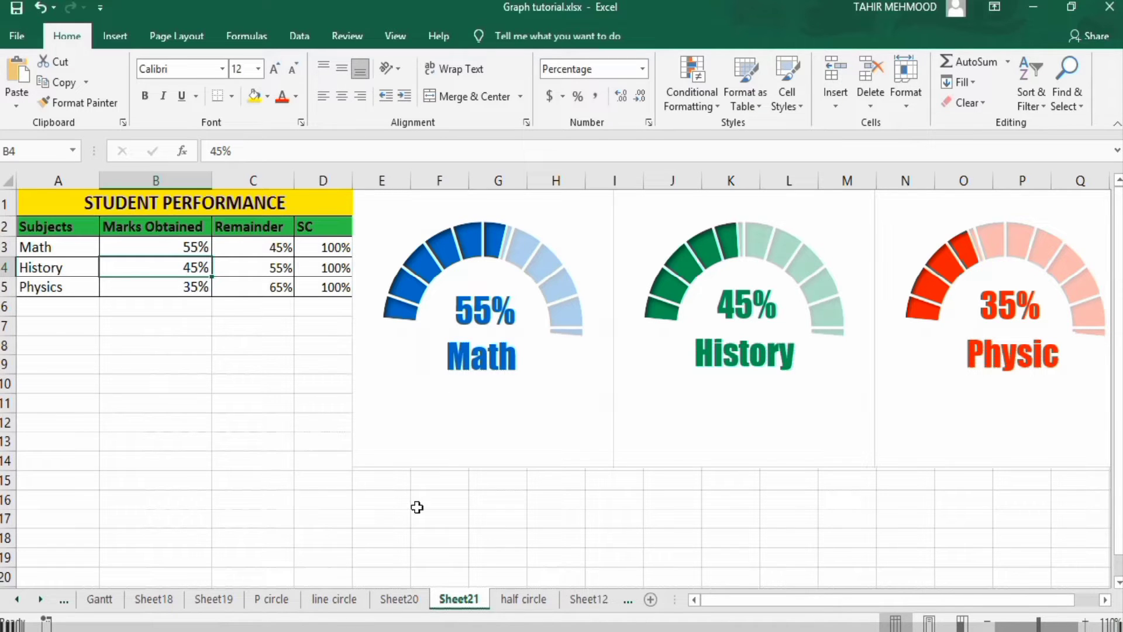
- On Sheet20, calculate the Math remainder in C3 with =1-B3 and fill the formula down to C5
left_click(405, 598)
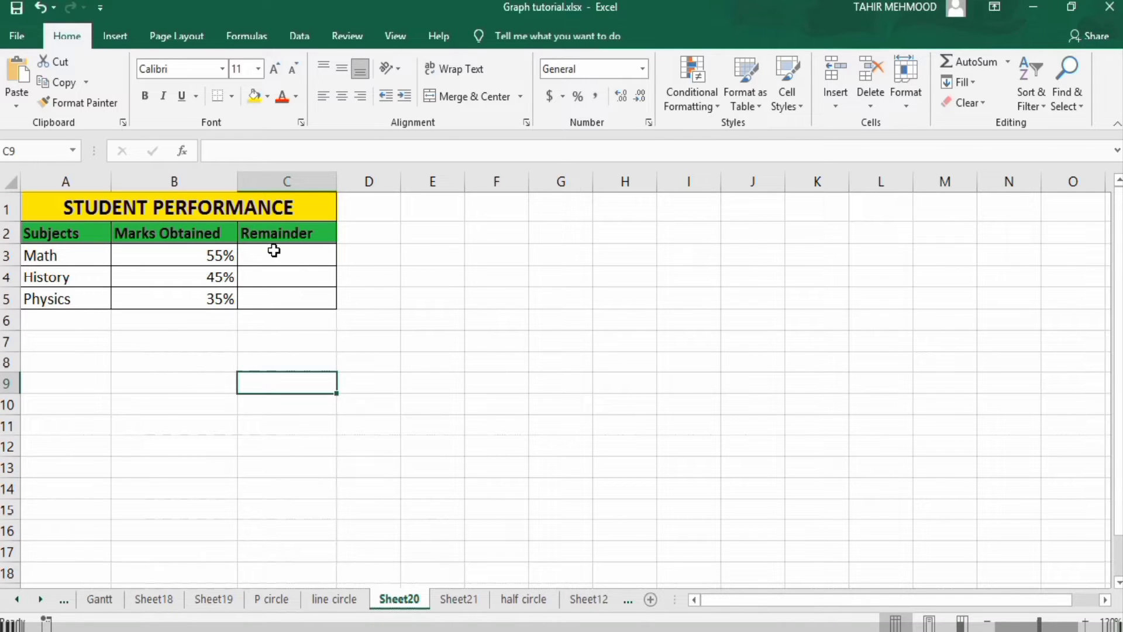
double_click(296, 252)
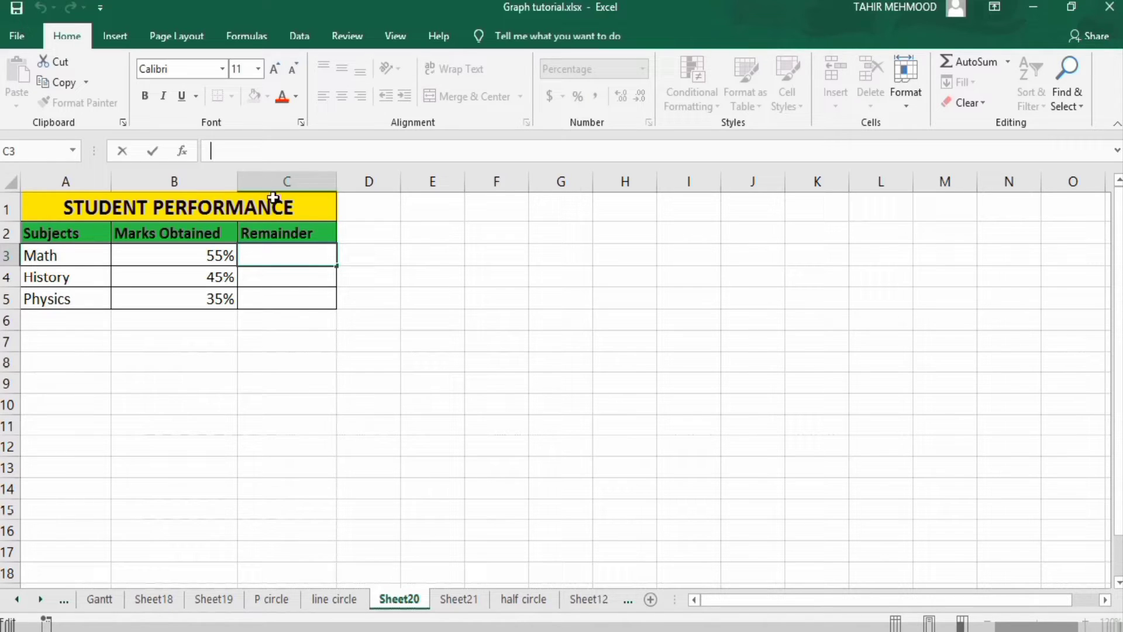
left_click(261, 151)
type("=1-")
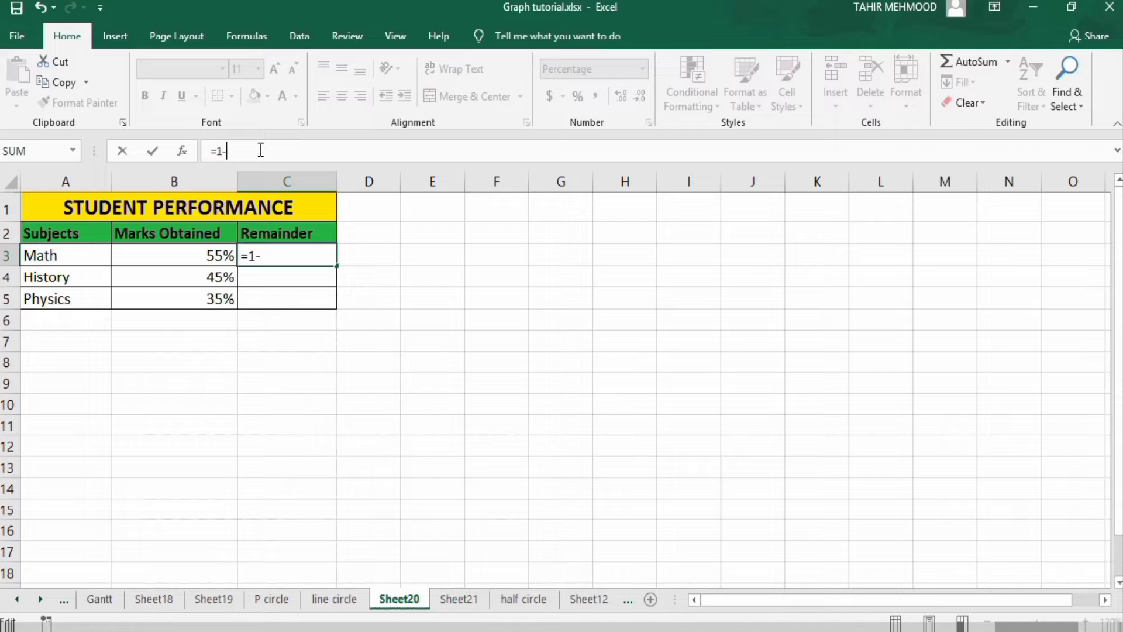
left_click(209, 258)
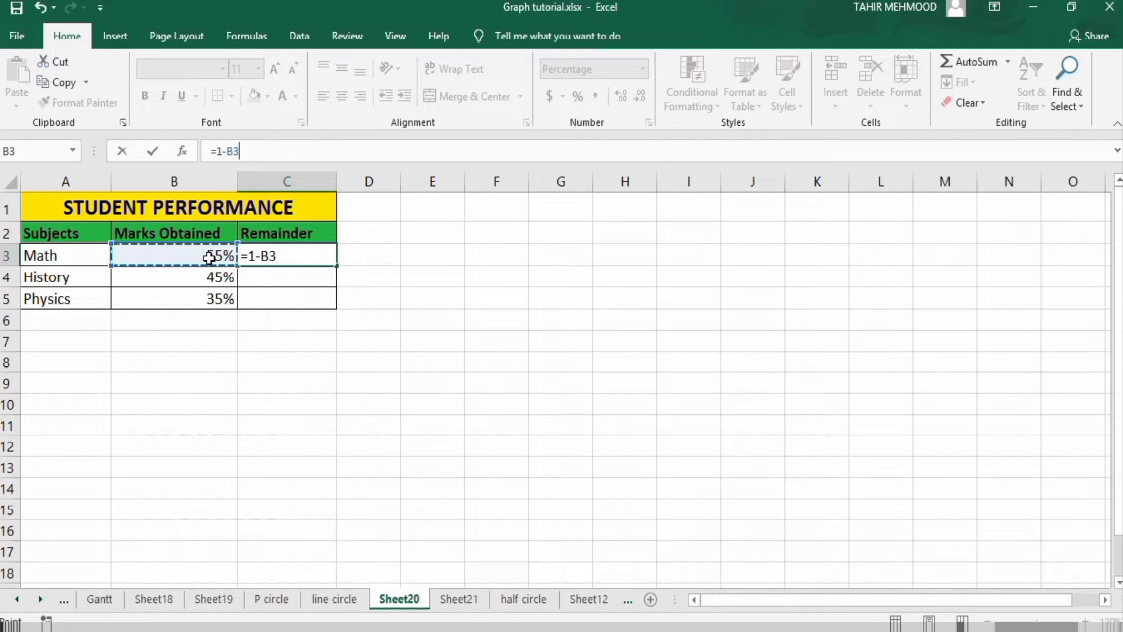
key("Return")
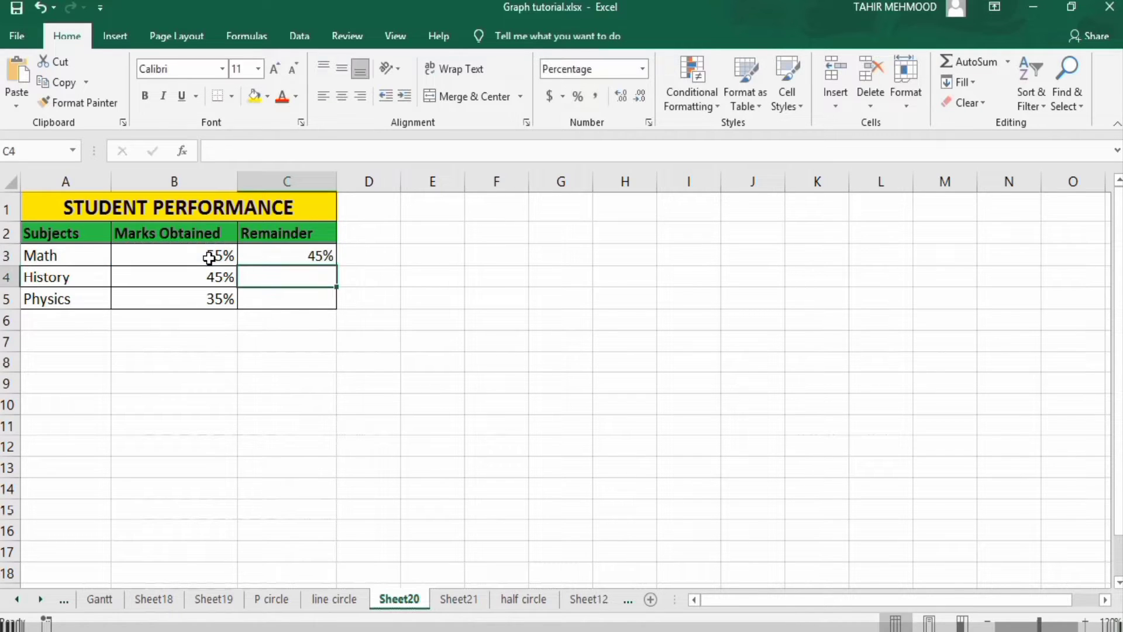
left_click(299, 255)
left_click_drag(338, 267, 338, 308)
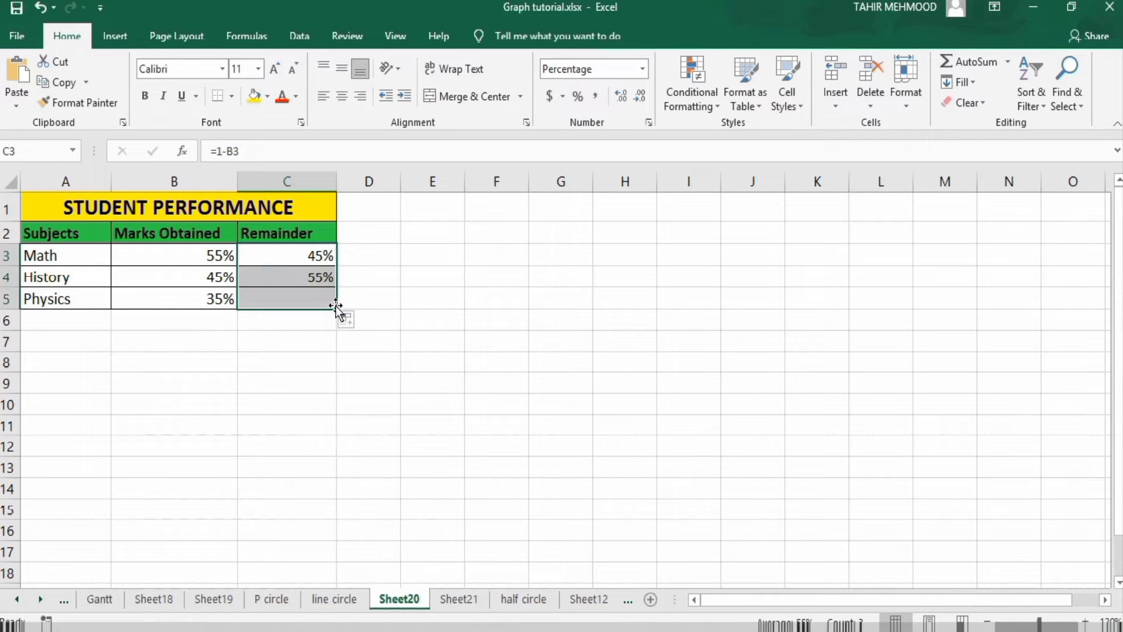
- Add an SC column header in D2 and fill D3 through D5 with 100%
left_click(369, 236)
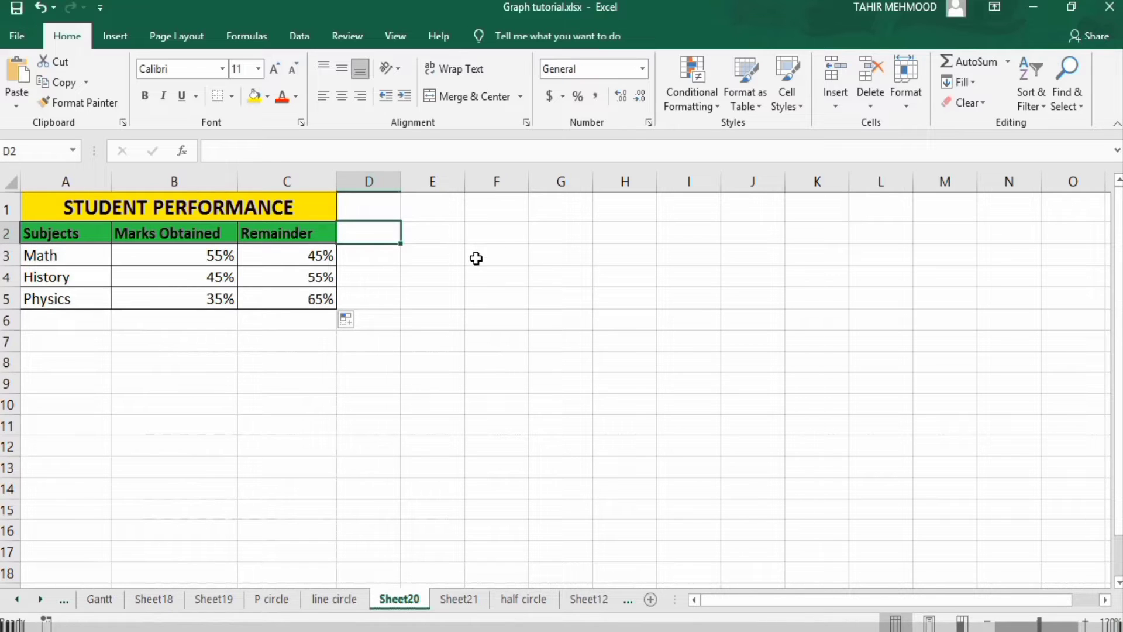
type("SC")
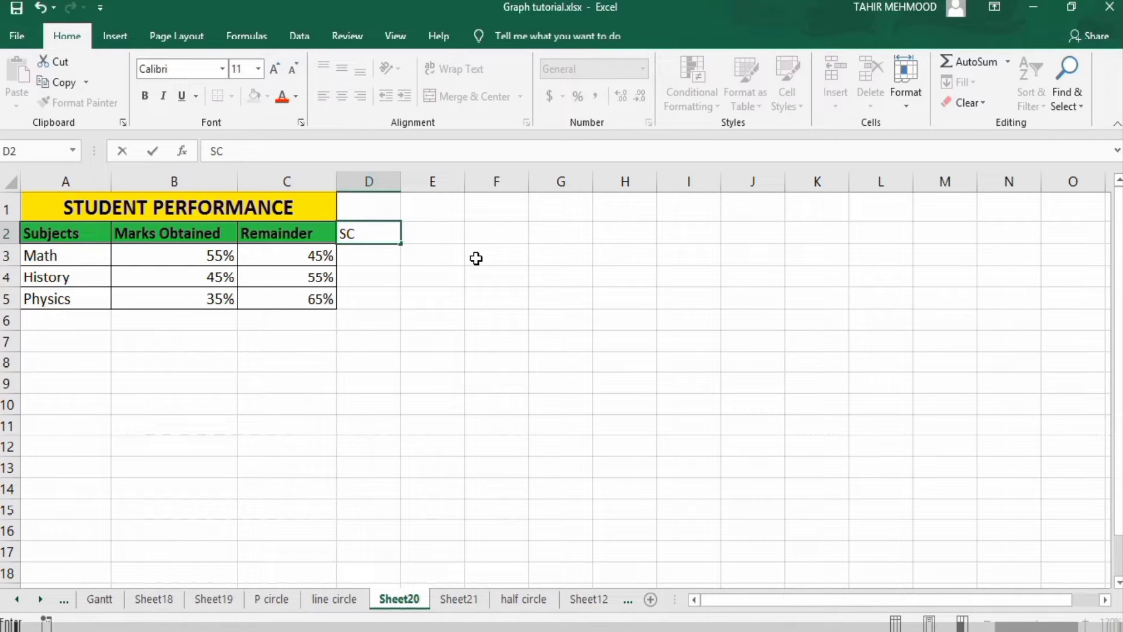
left_click(358, 254)
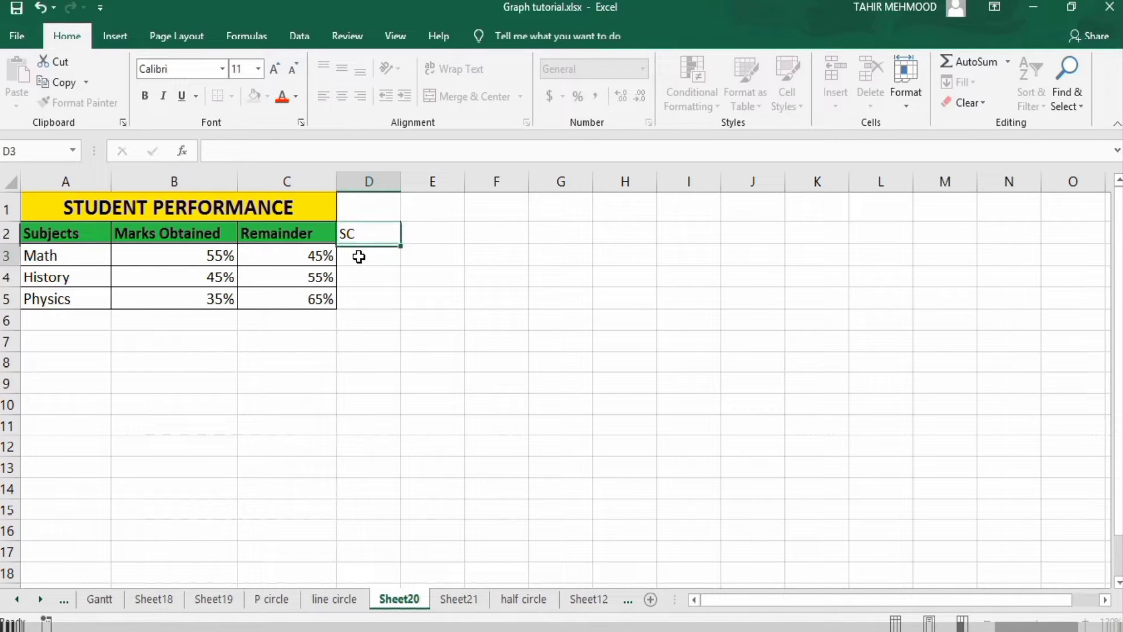
type("100")
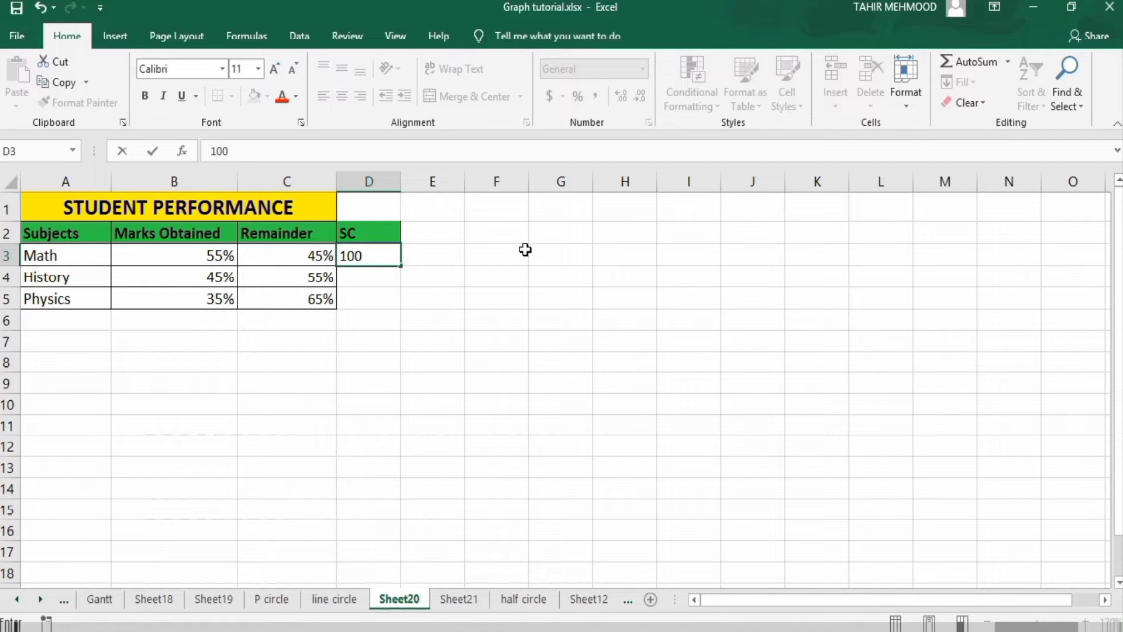
type("%")
left_click_drag(402, 268, 401, 297)
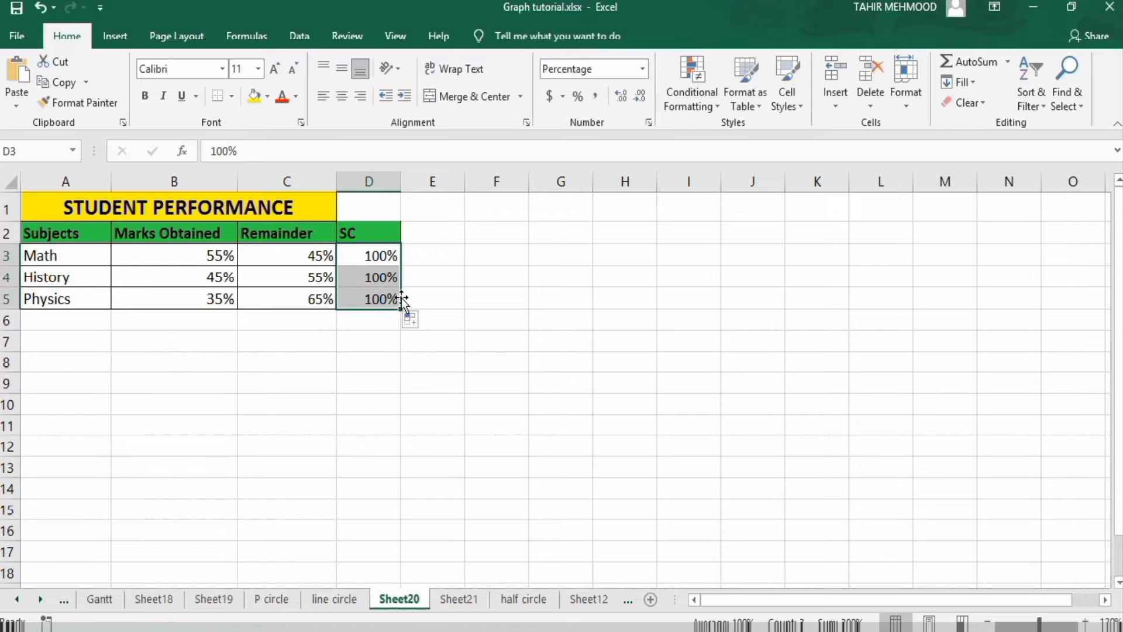
- Insert a blank doughnut chart from an empty cell outside the table
left_click(468, 285)
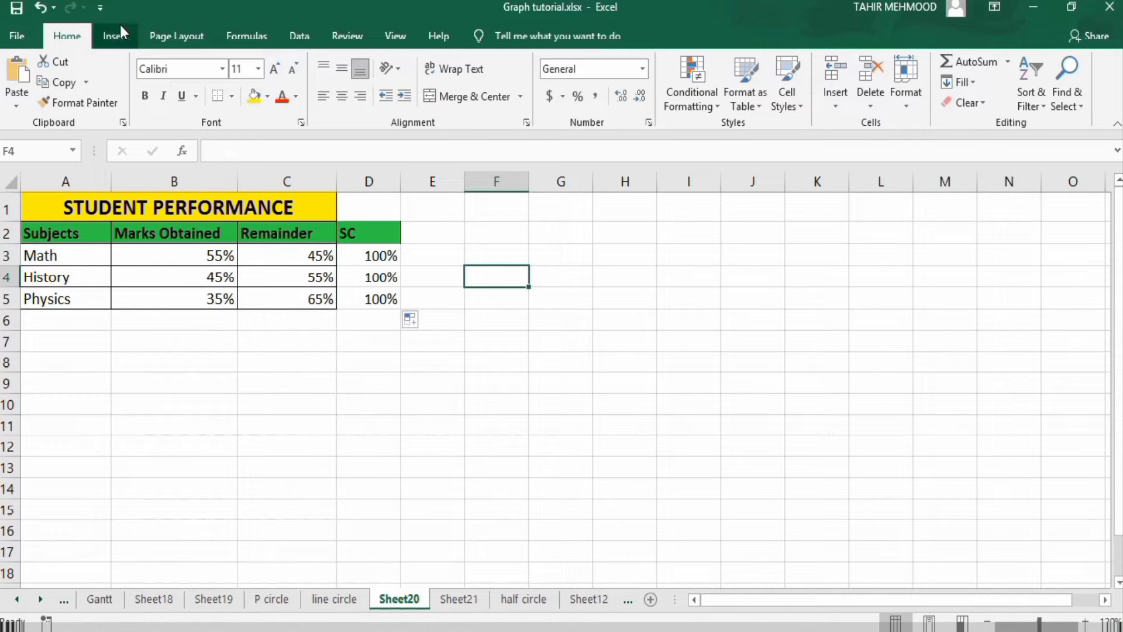
left_click(114, 42)
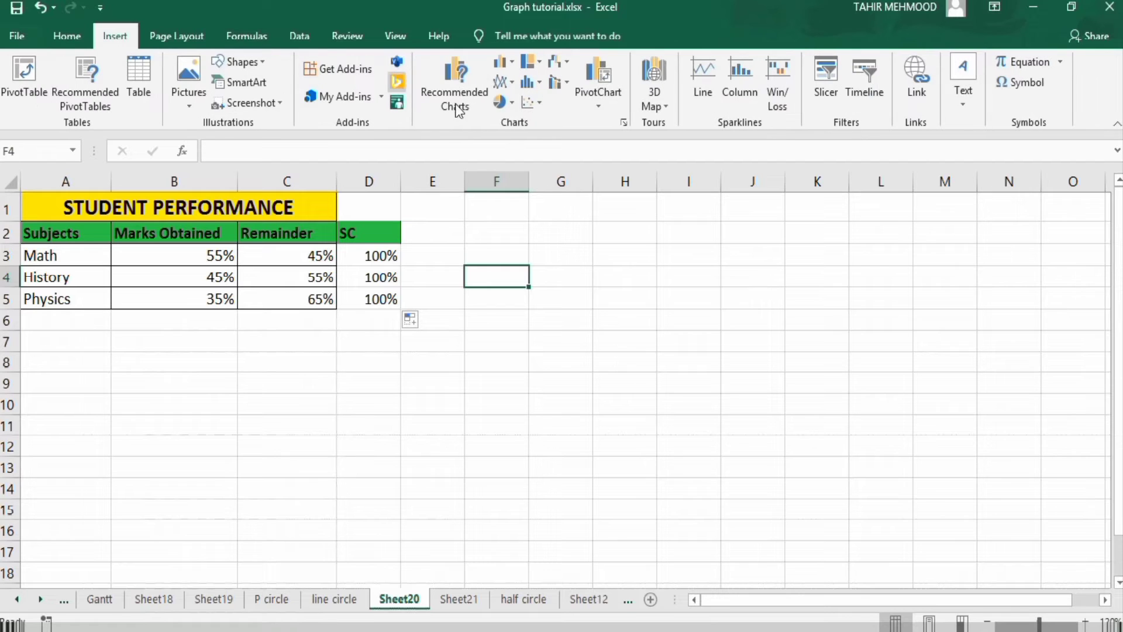
left_click(511, 102)
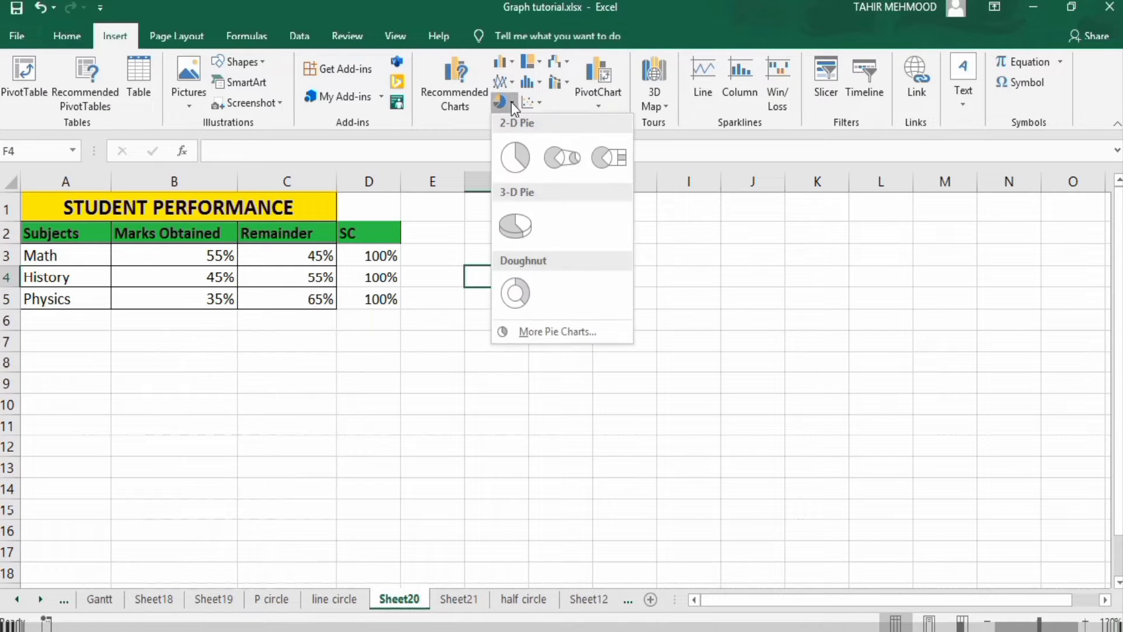
left_click(525, 291)
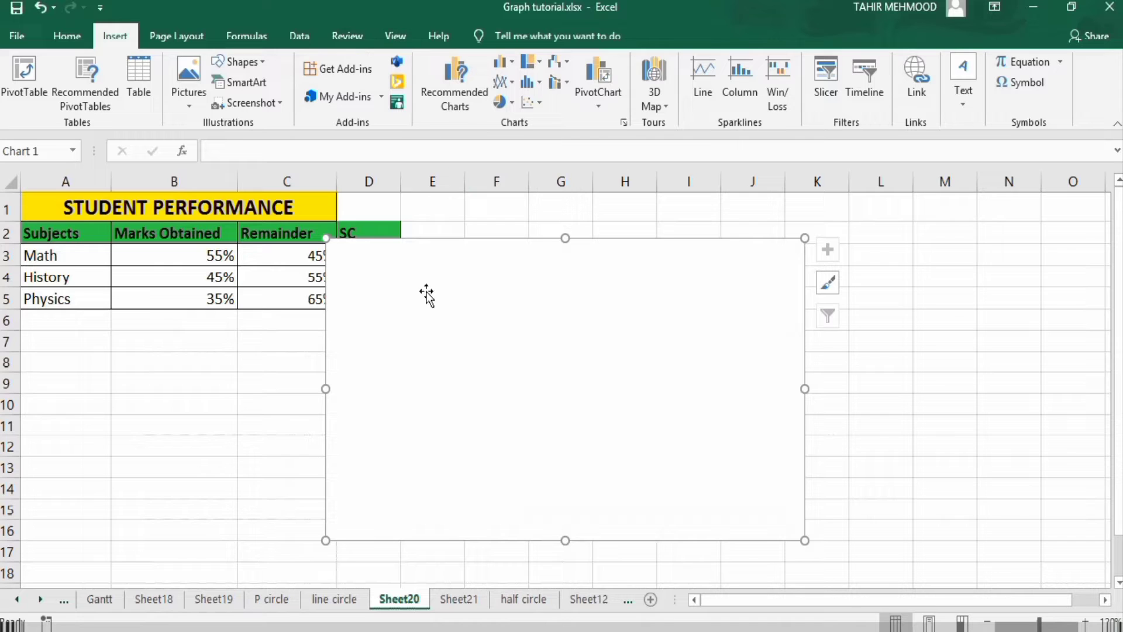
- Set the blank chart's width to 3 inches
left_click(427, 310)
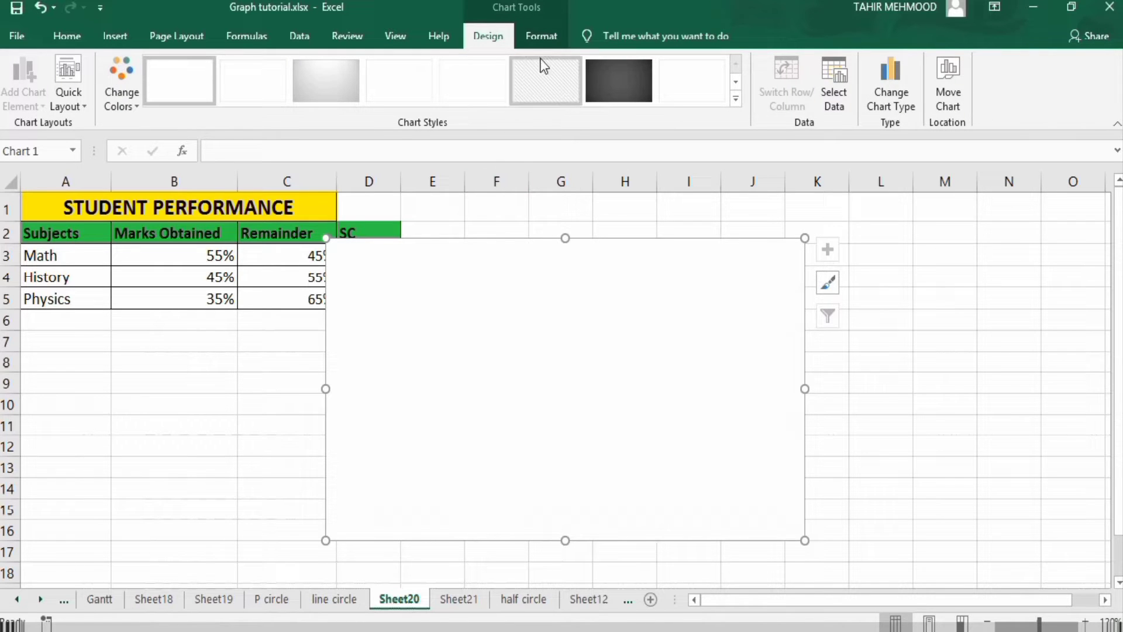
left_click(548, 37)
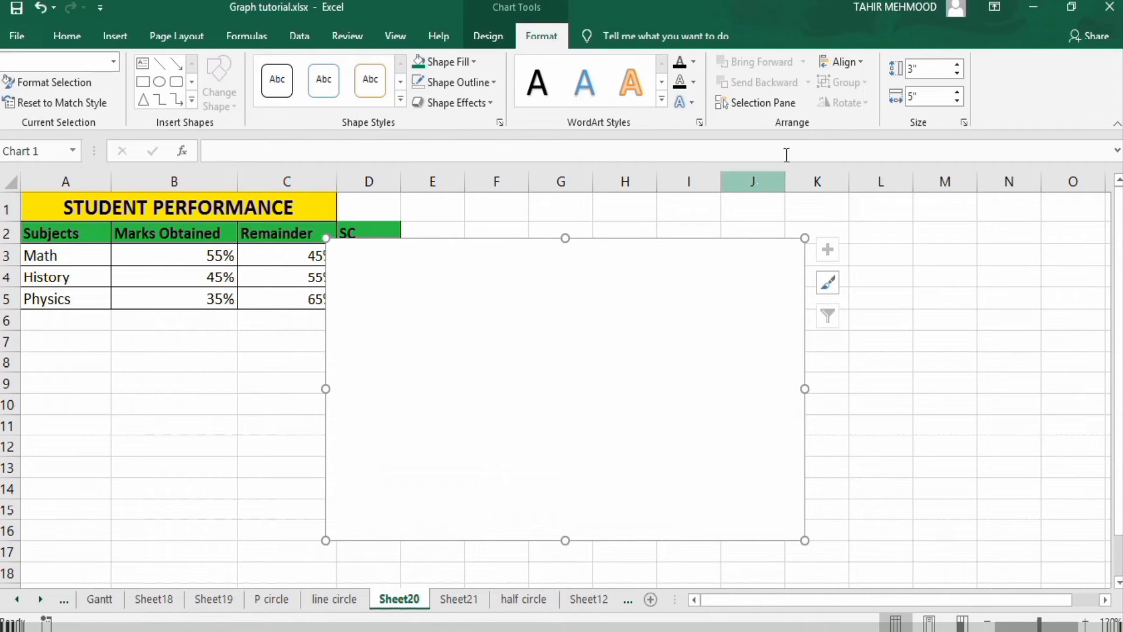
left_click(910, 98)
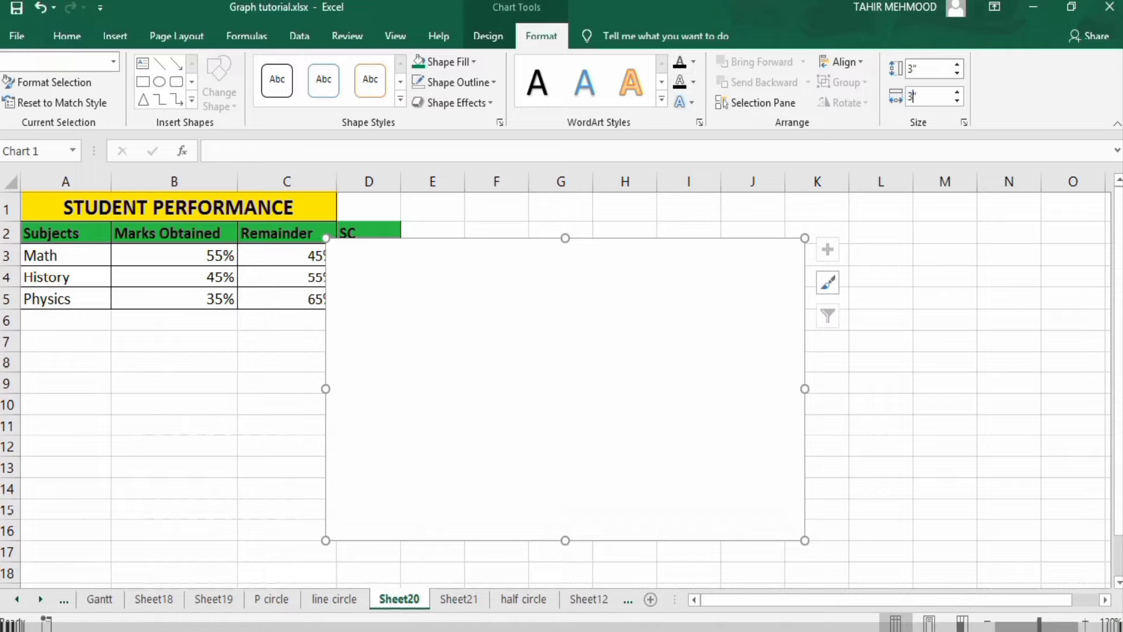
left_click(881, 305)
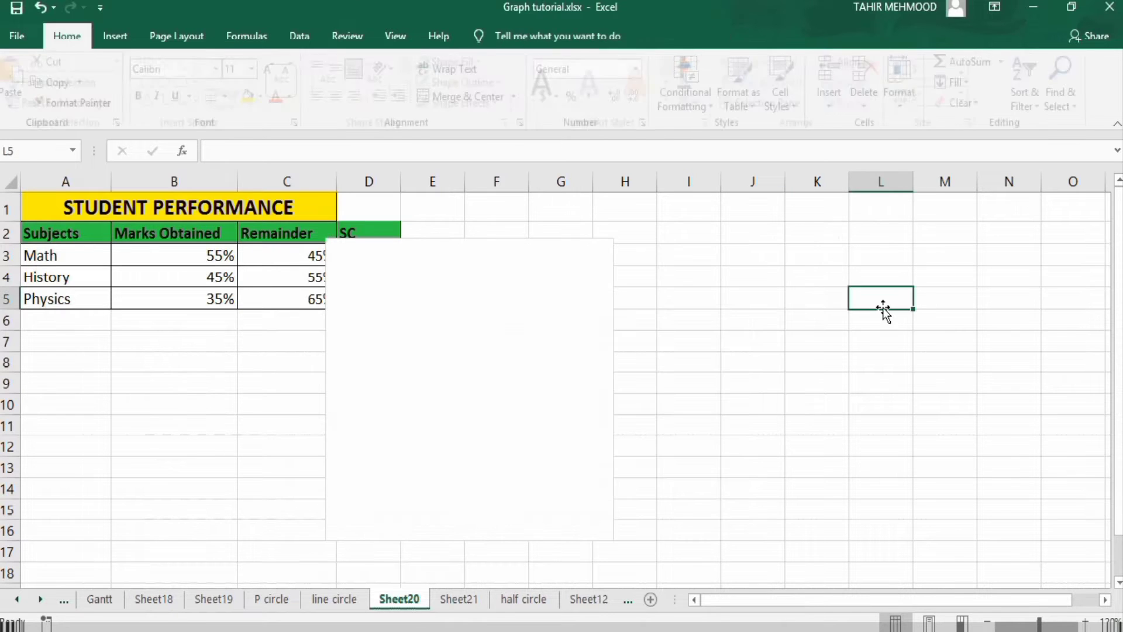
- Move the blank chart beside the table so that it no longer covers the SC column
left_click(546, 296)
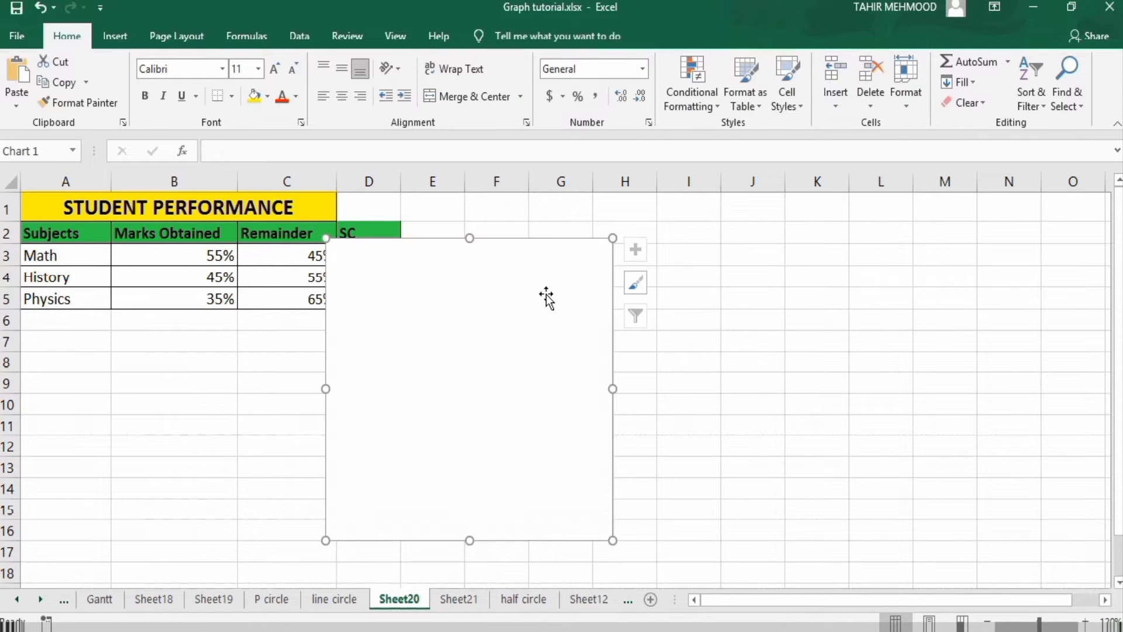
left_click_drag(474, 295, 550, 276)
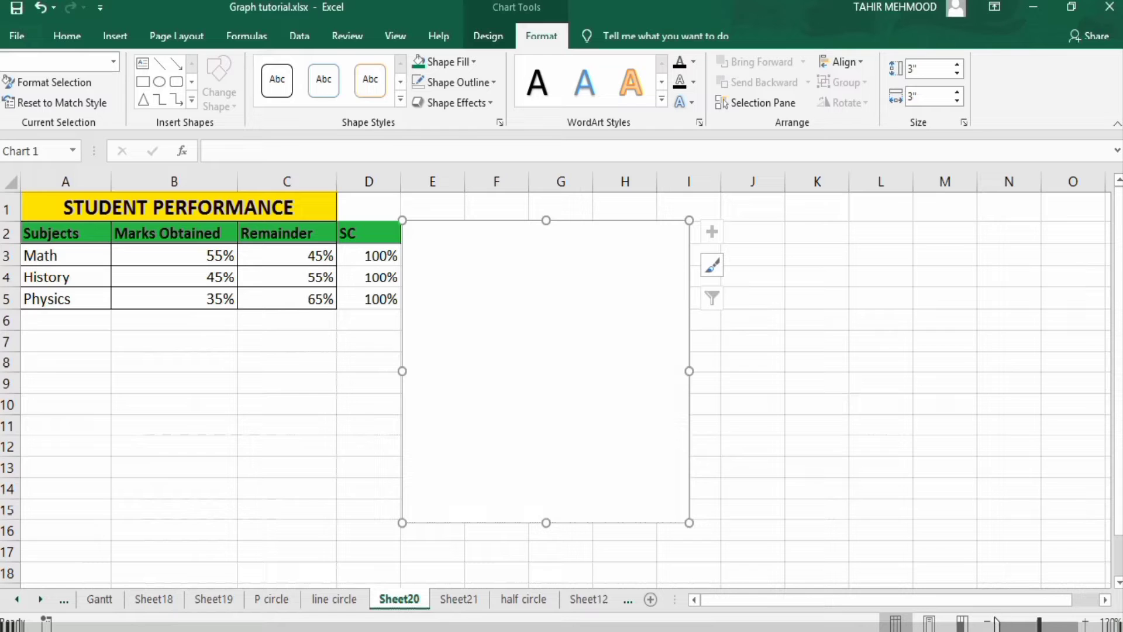
left_click(987, 623)
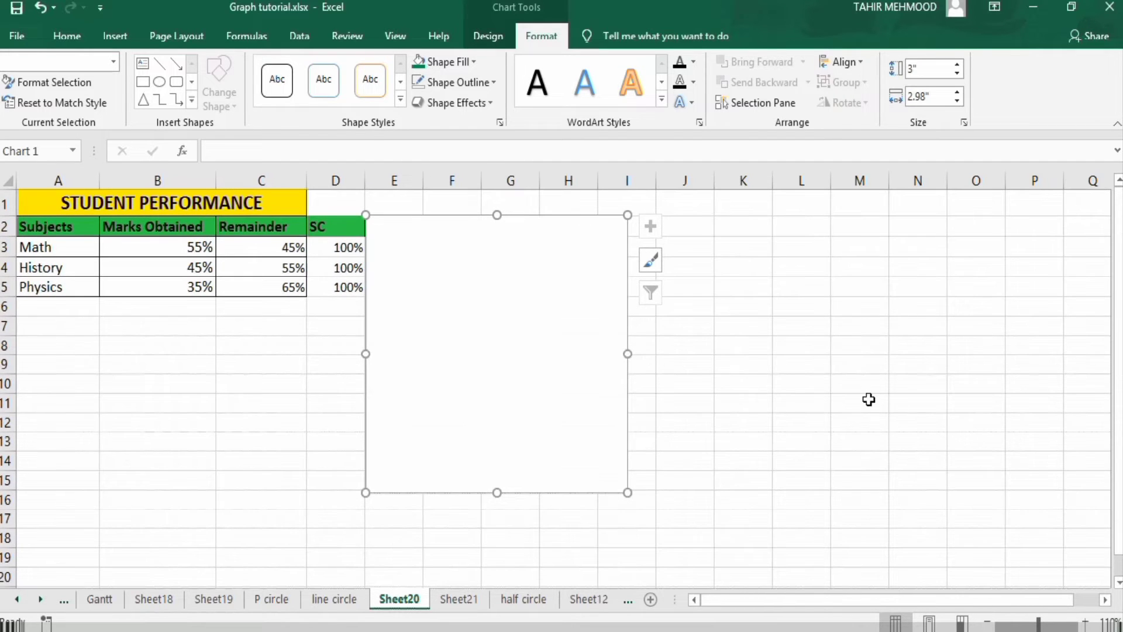
- Add a data series of twenty values of 1 to the doughnut chart and delete its legend
right_click(529, 300)
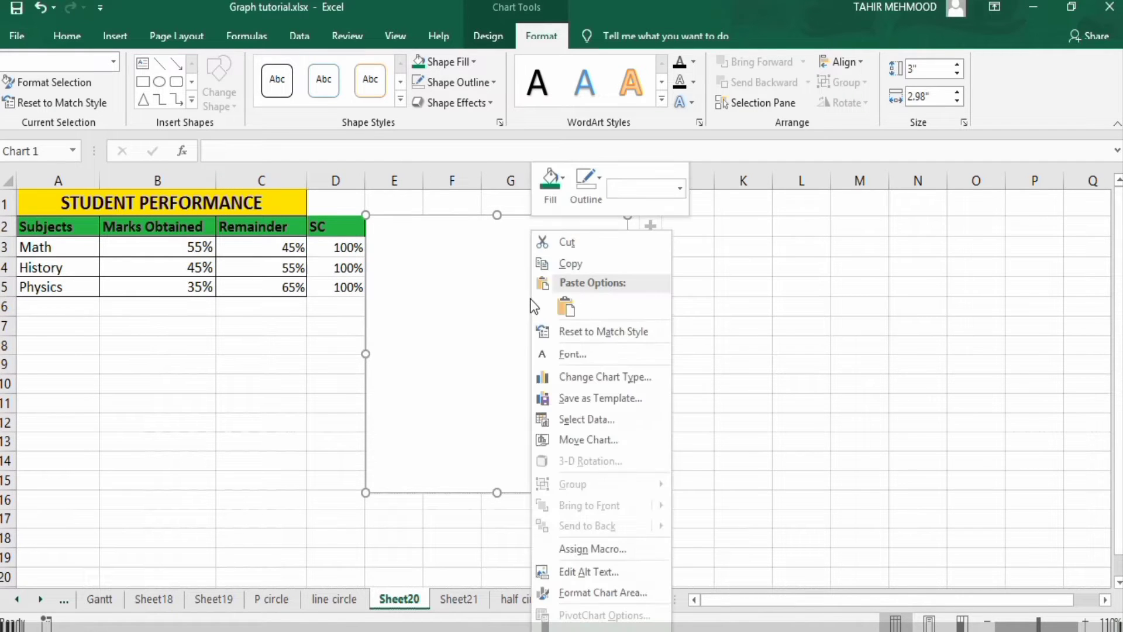
left_click(584, 420)
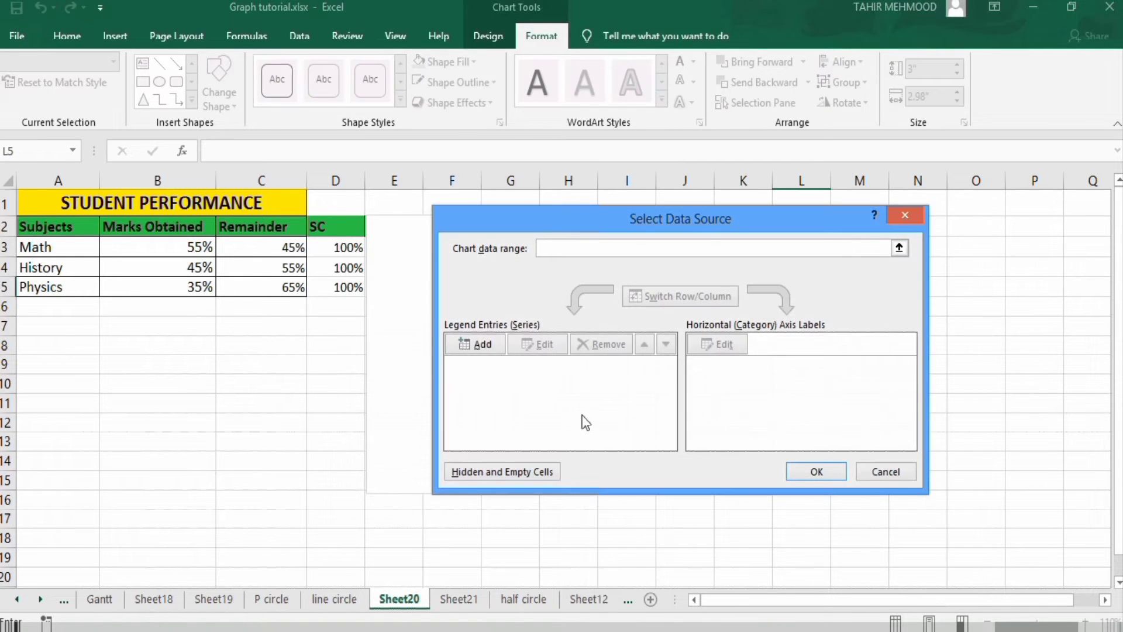
left_click(481, 345)
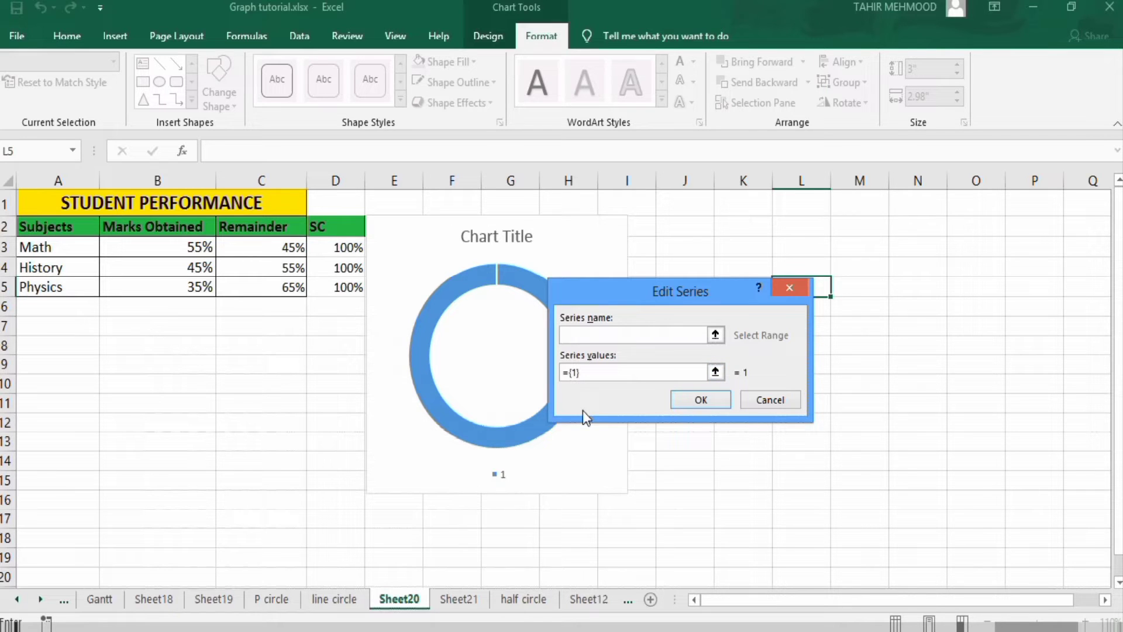
type(",1,1,1,1,1,1,1,1,1,1,1,1,1,1,1,1,1,1")
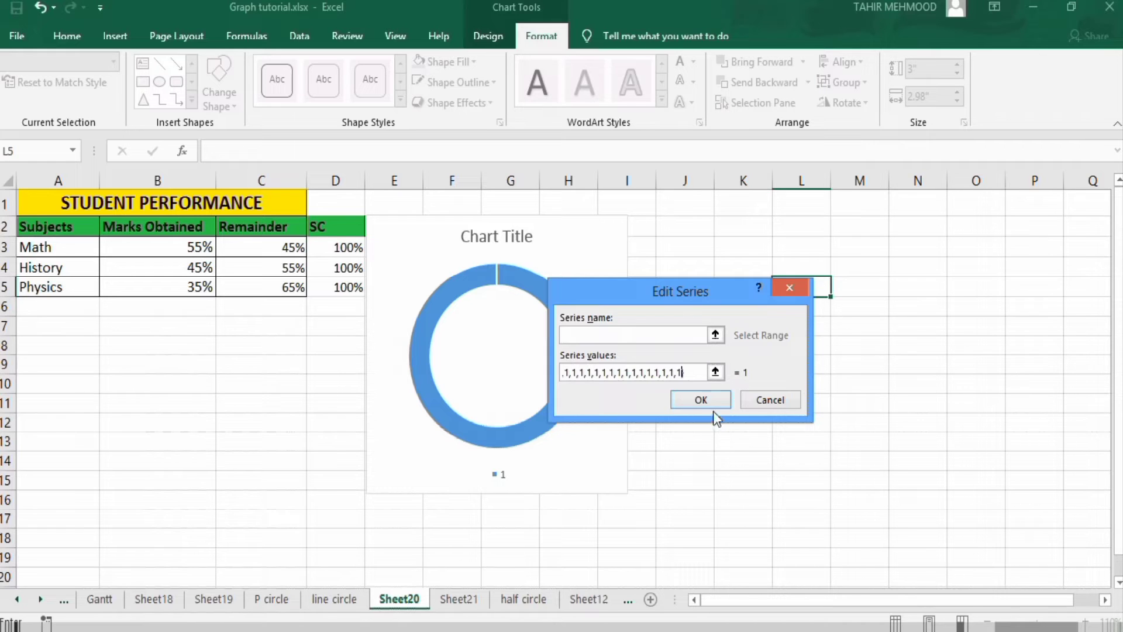
left_click(706, 400)
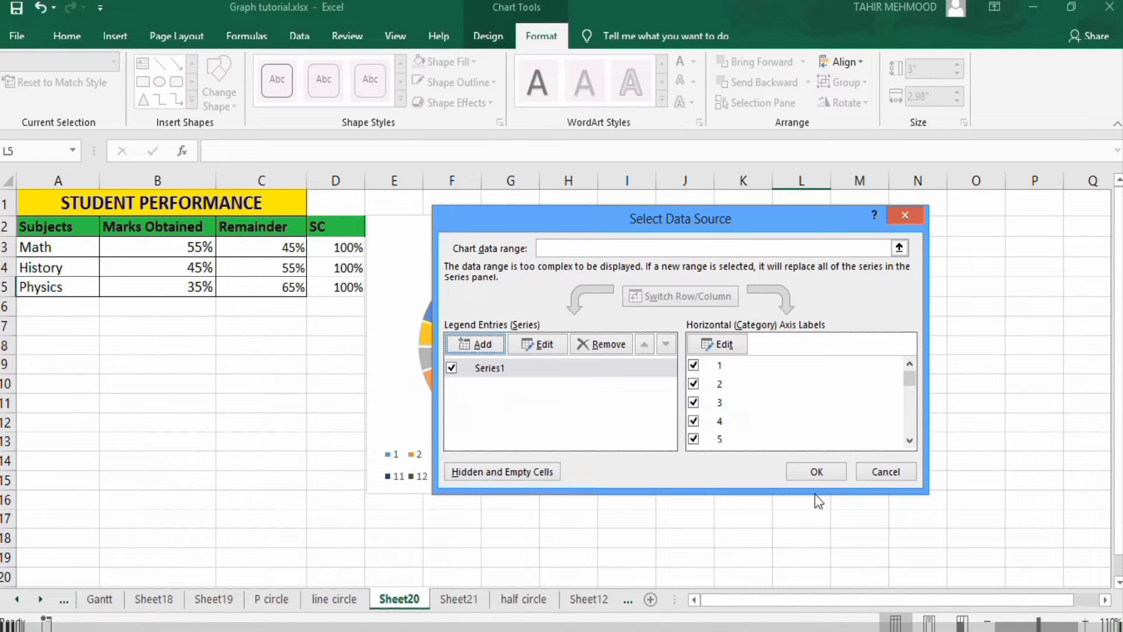
left_click(816, 471)
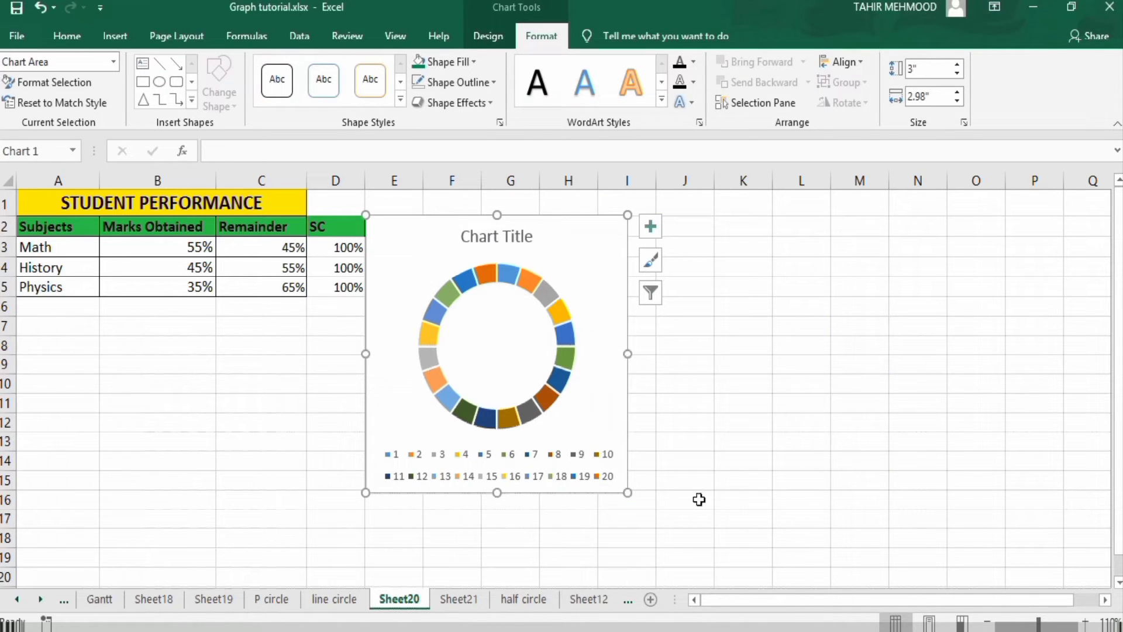
left_click(519, 455)
key("Delete")
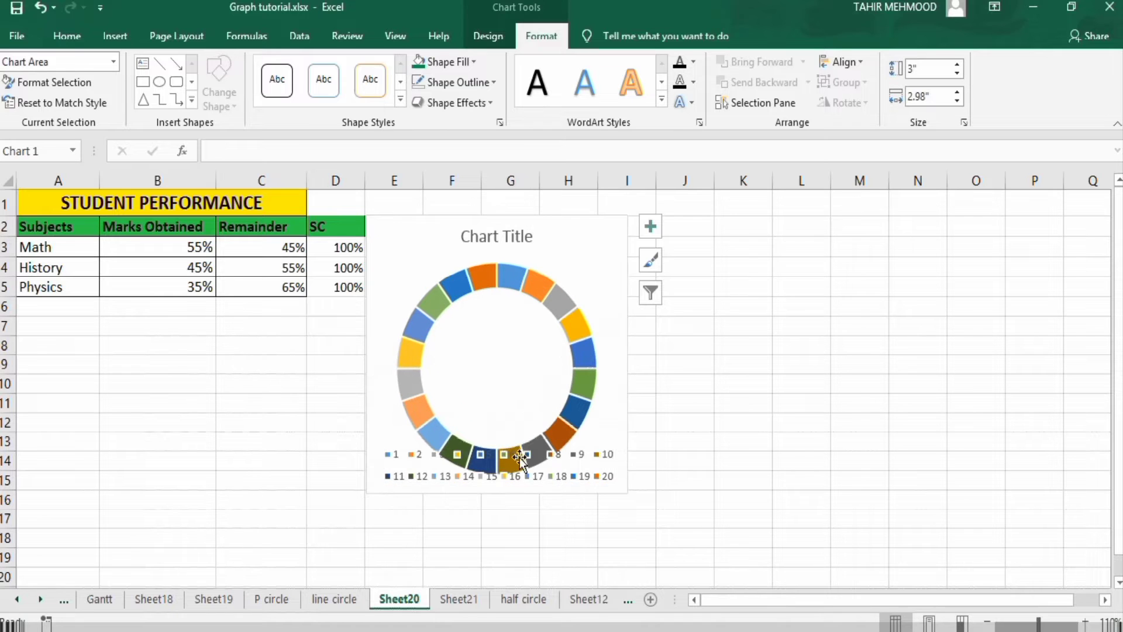
- Delete the title of the doughnut chart
left_click(514, 236)
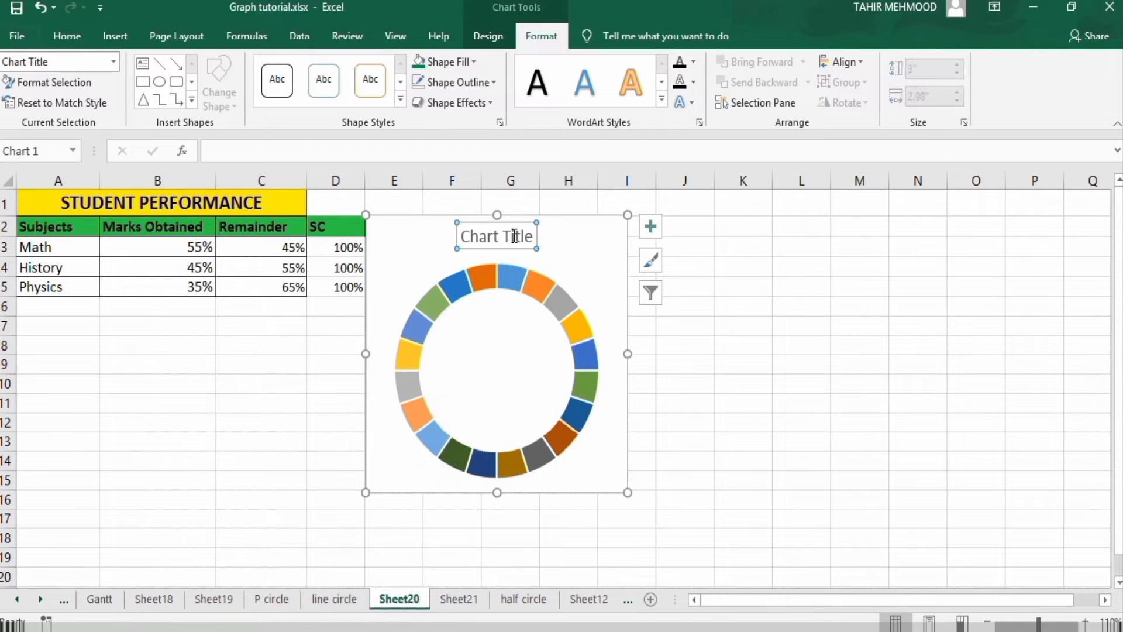
key("Delete")
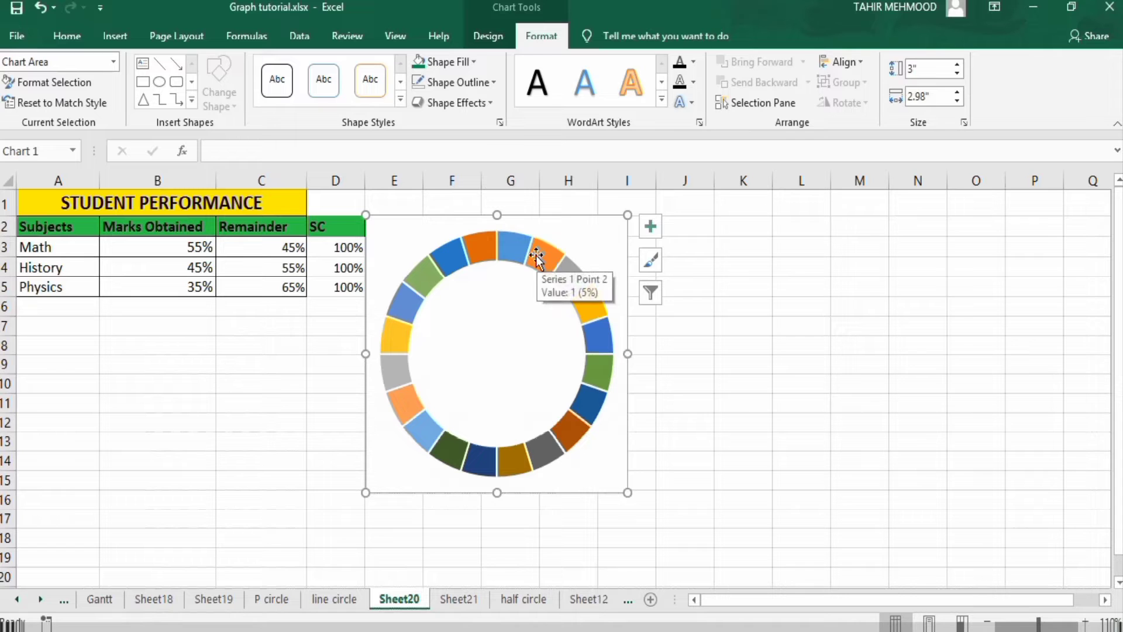
- Format the twenty-segment ring with a doughnut explosion of 3% and a doughnut hole size of 65%
left_click(536, 258)
right_click(536, 257)
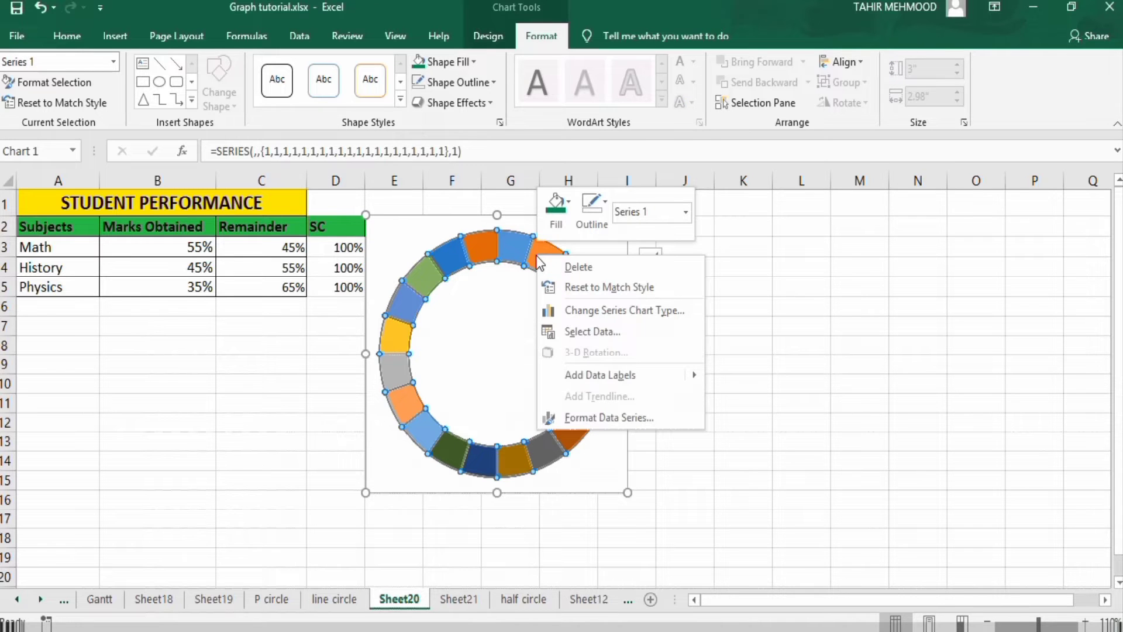
left_click(601, 417)
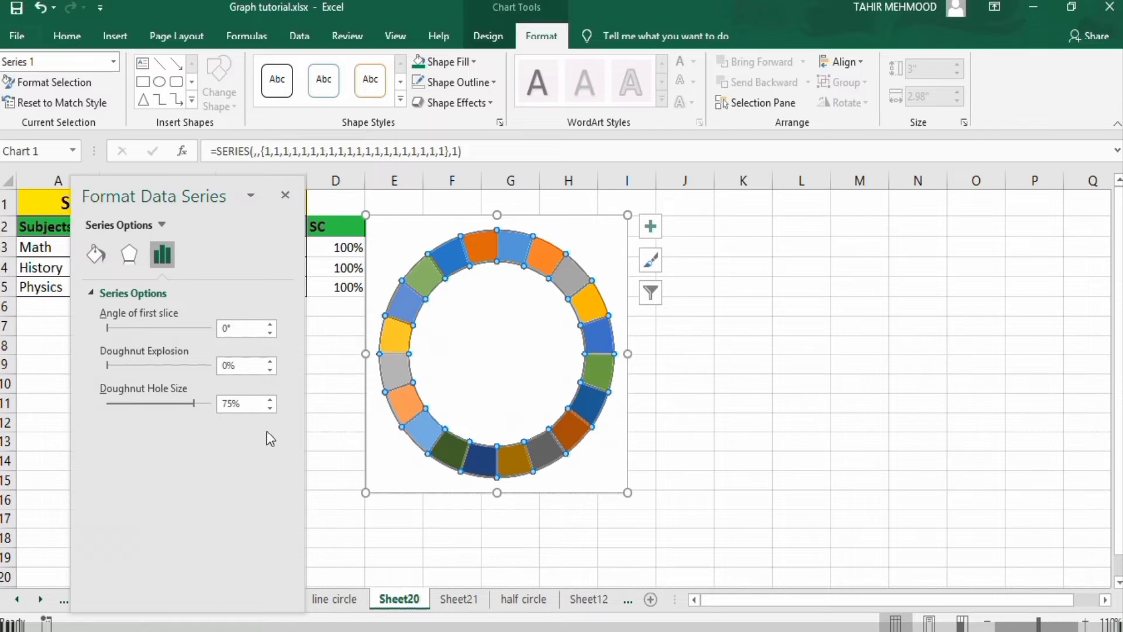
left_click(269, 361)
left_click(269, 360)
left_click(270, 361)
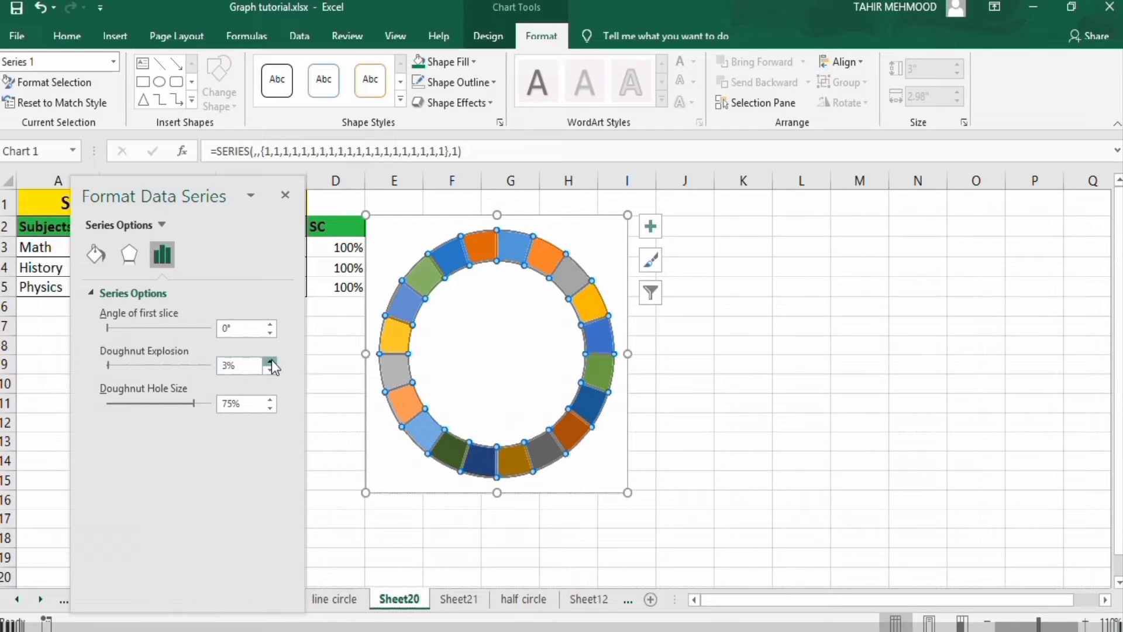
left_click(227, 407)
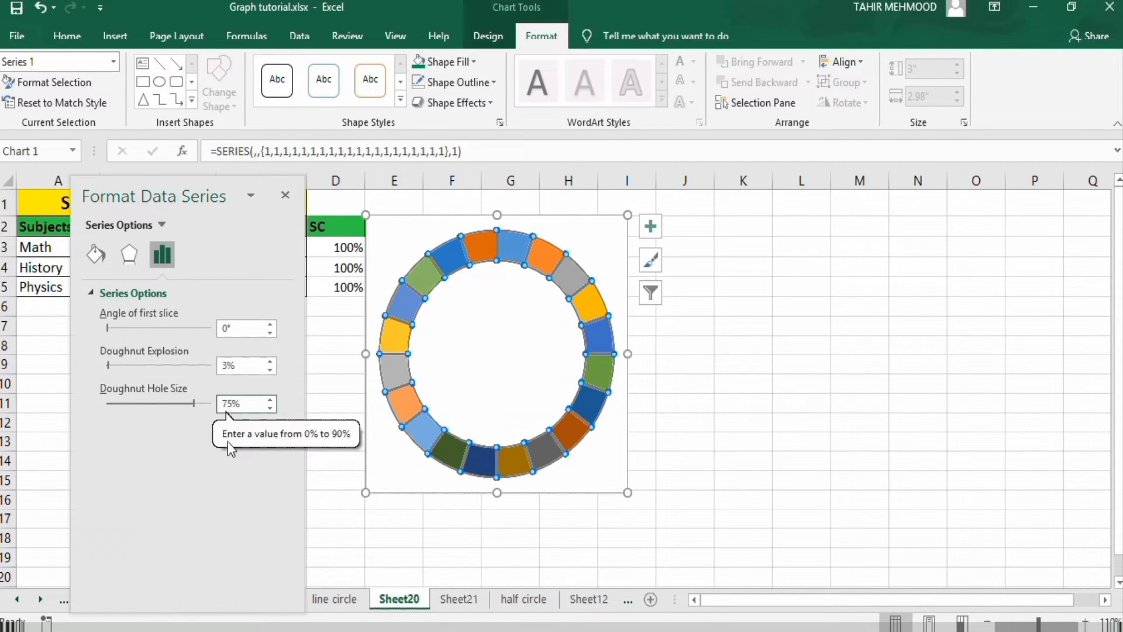
key("Delete")
type("6")
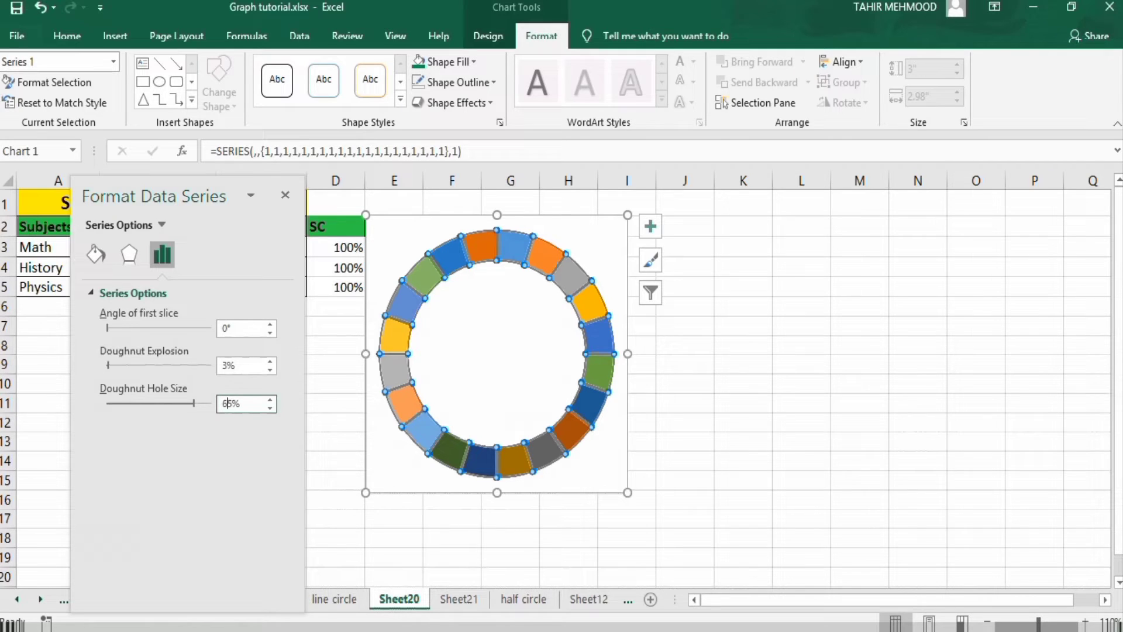
- Fill all segments of the ring with the standard blue color
left_click(94, 255)
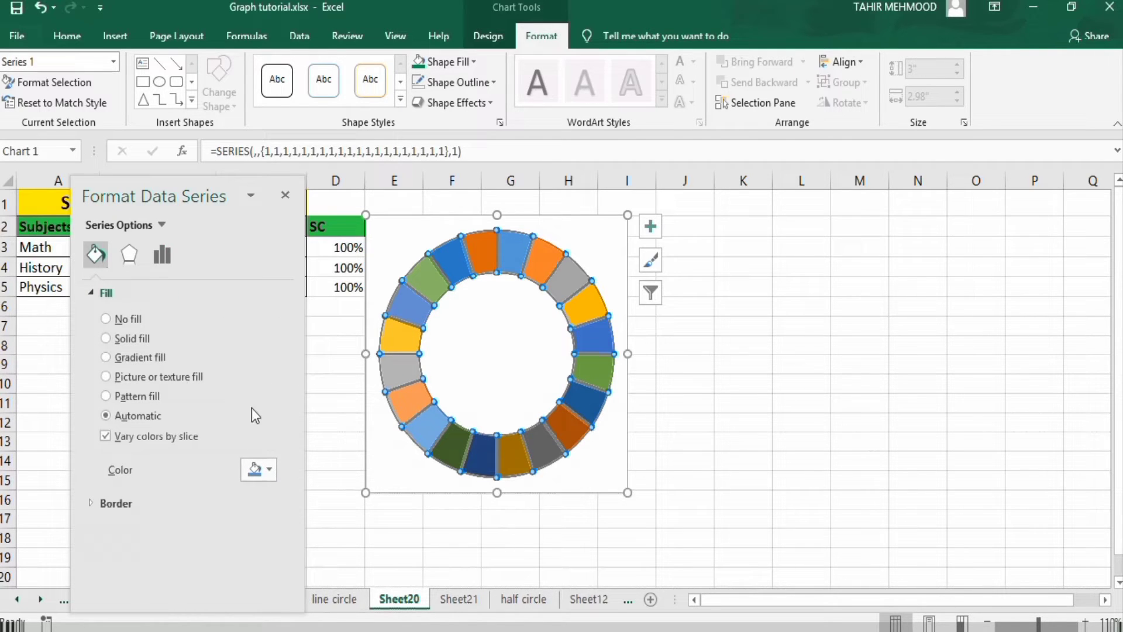
left_click(271, 469)
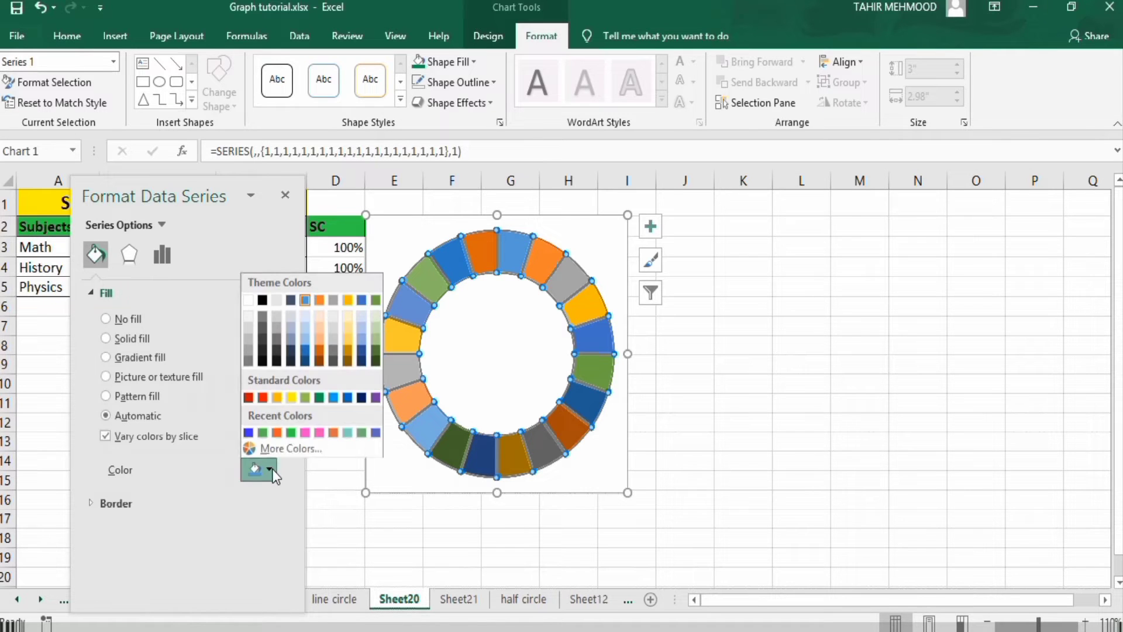
left_click(347, 397)
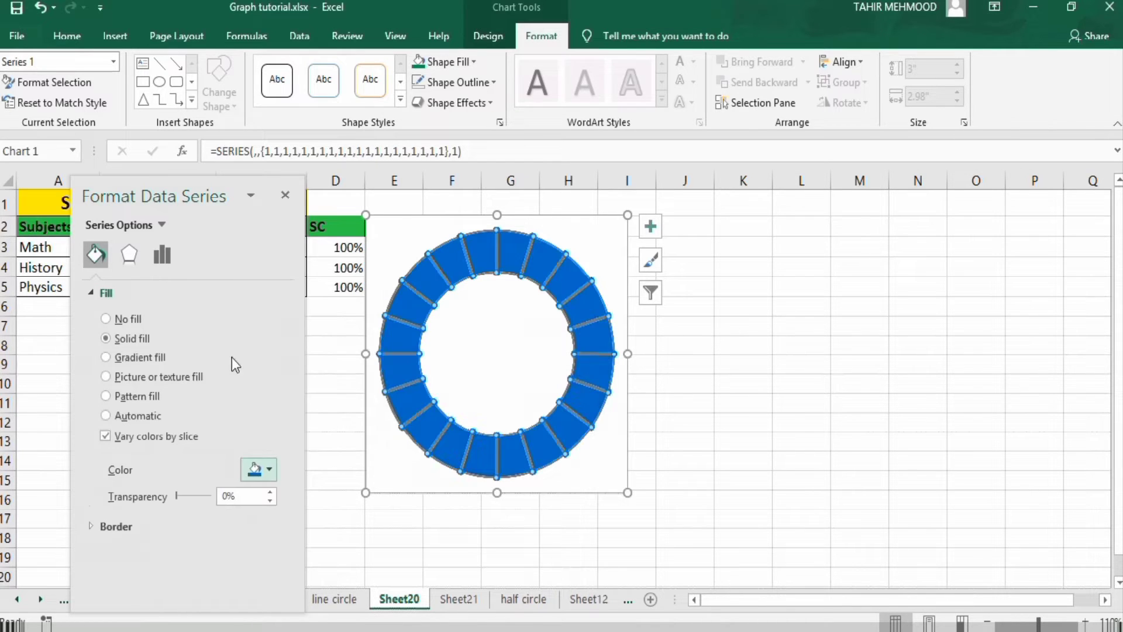
- Apply the first inner shadow preset to the blue ring and close the series formatting
left_click(128, 253)
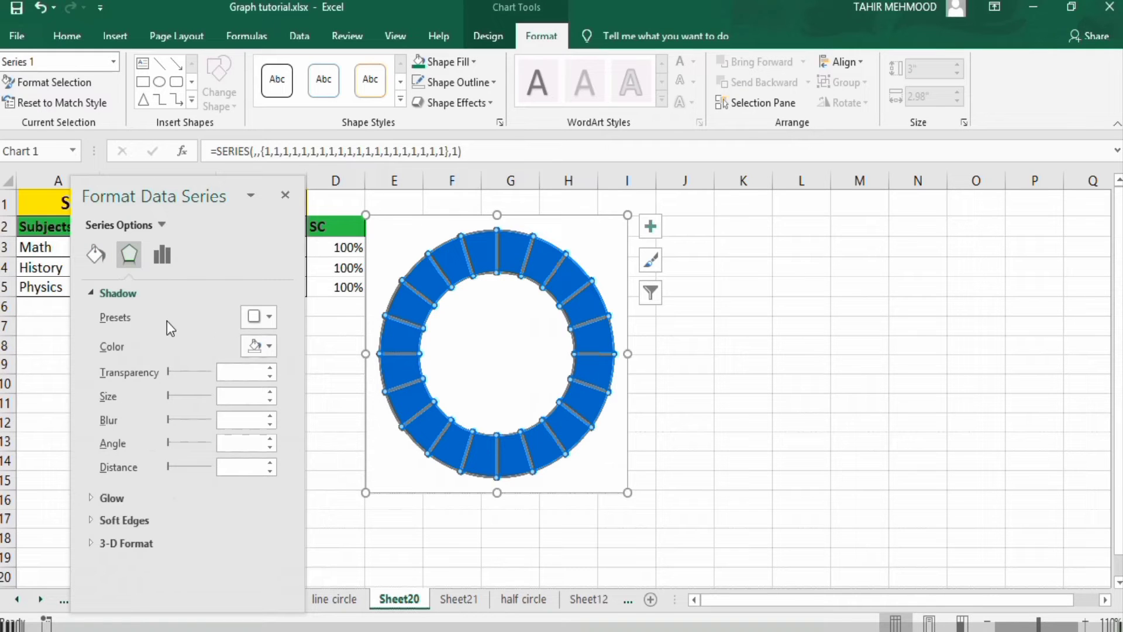
left_click(270, 319)
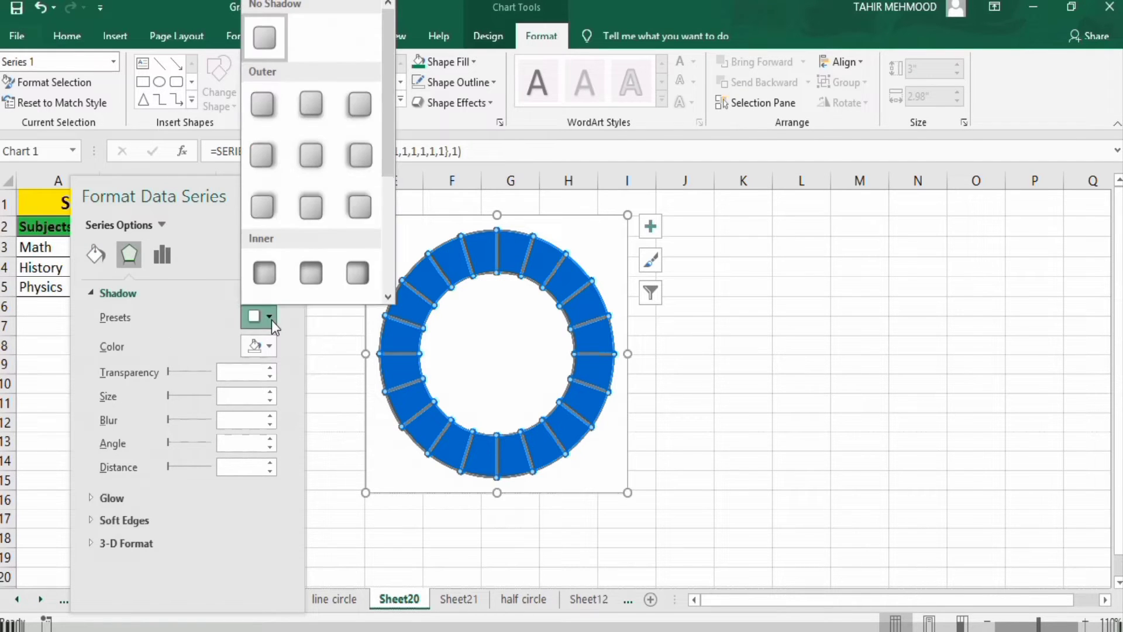
left_click(264, 270)
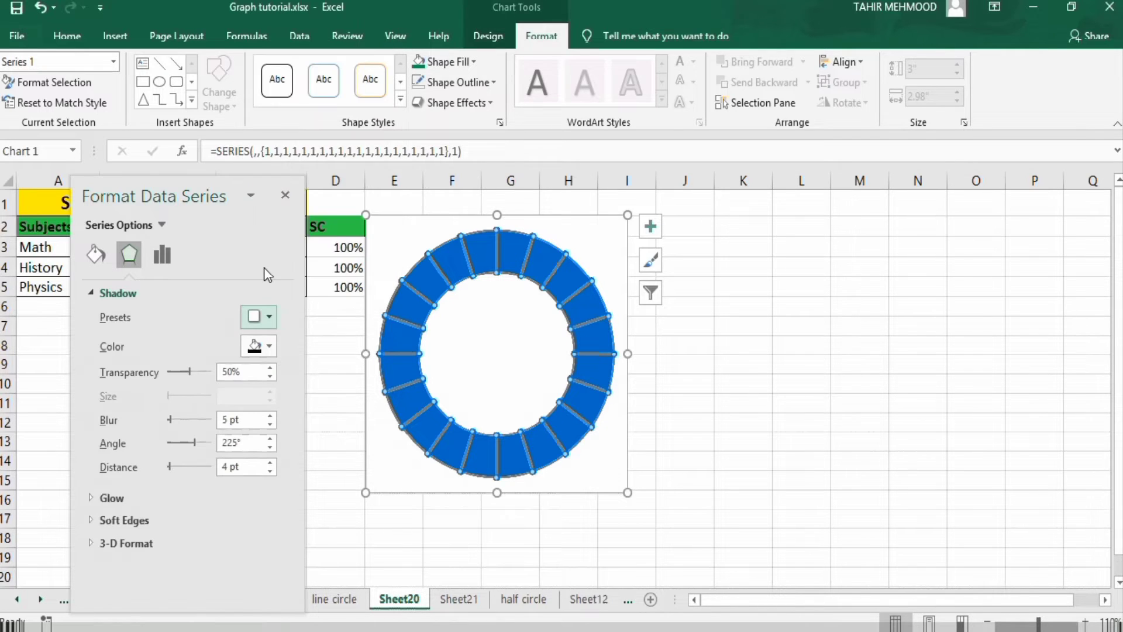
left_click(285, 195)
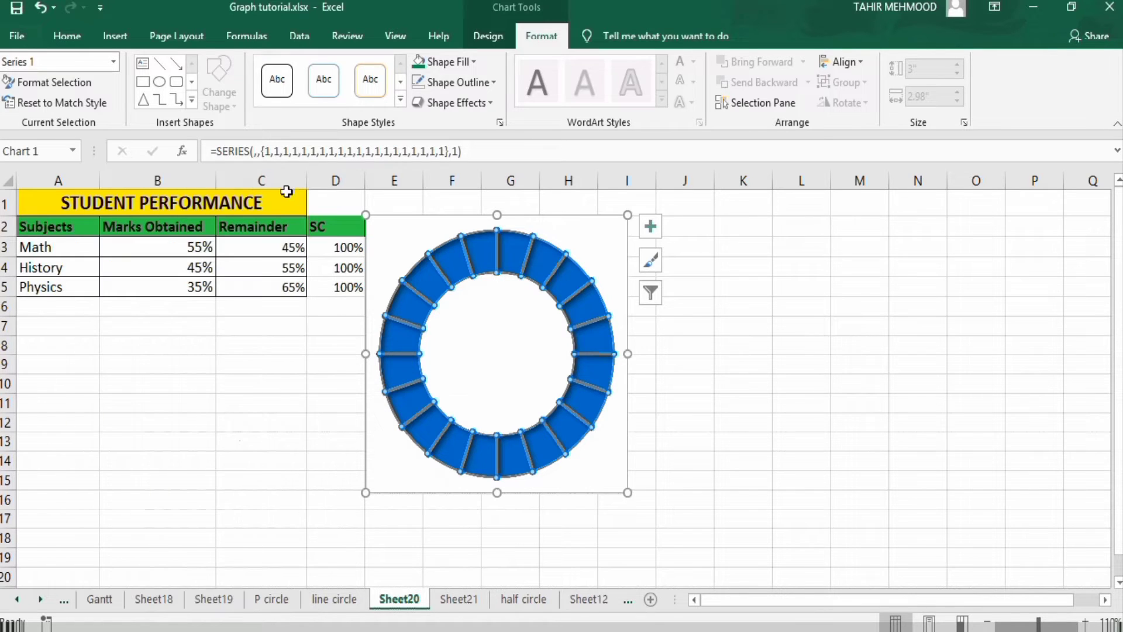
- Copy the blue doughnut chart, paste it at cell J2 and place the copy flush beside the original
right_click(567, 225)
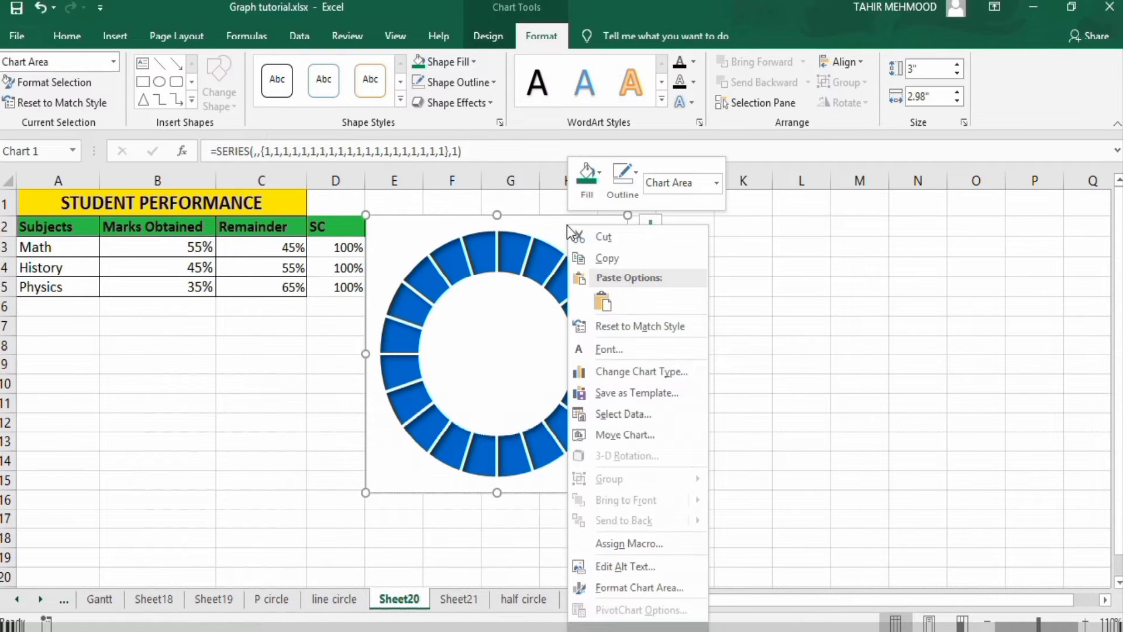
left_click(614, 260)
left_click(677, 228)
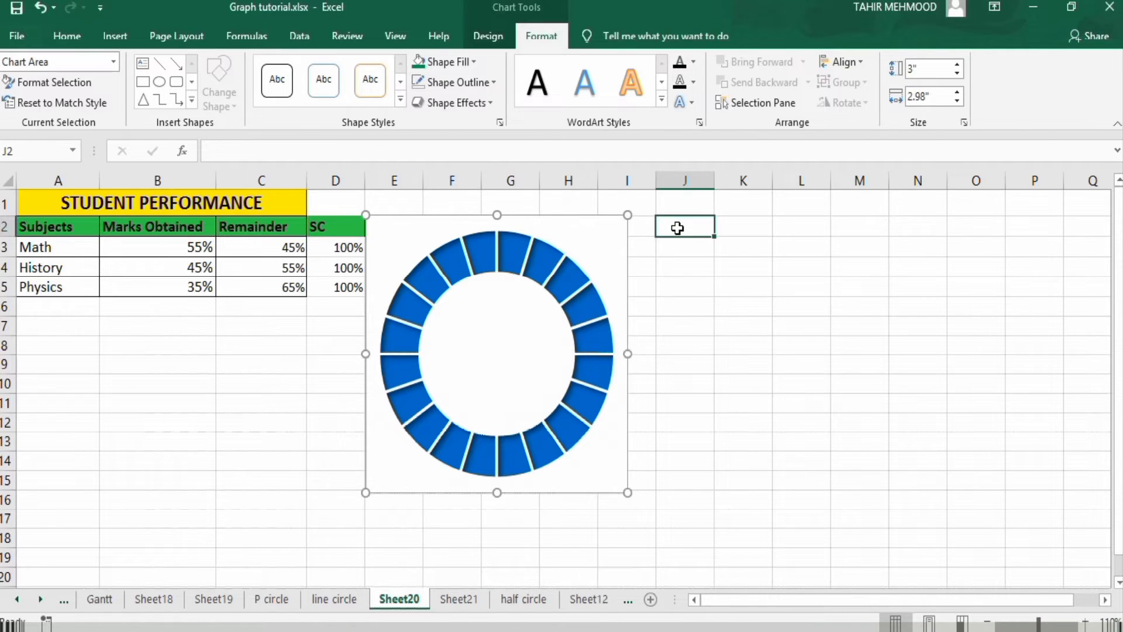
key("ctrl+v")
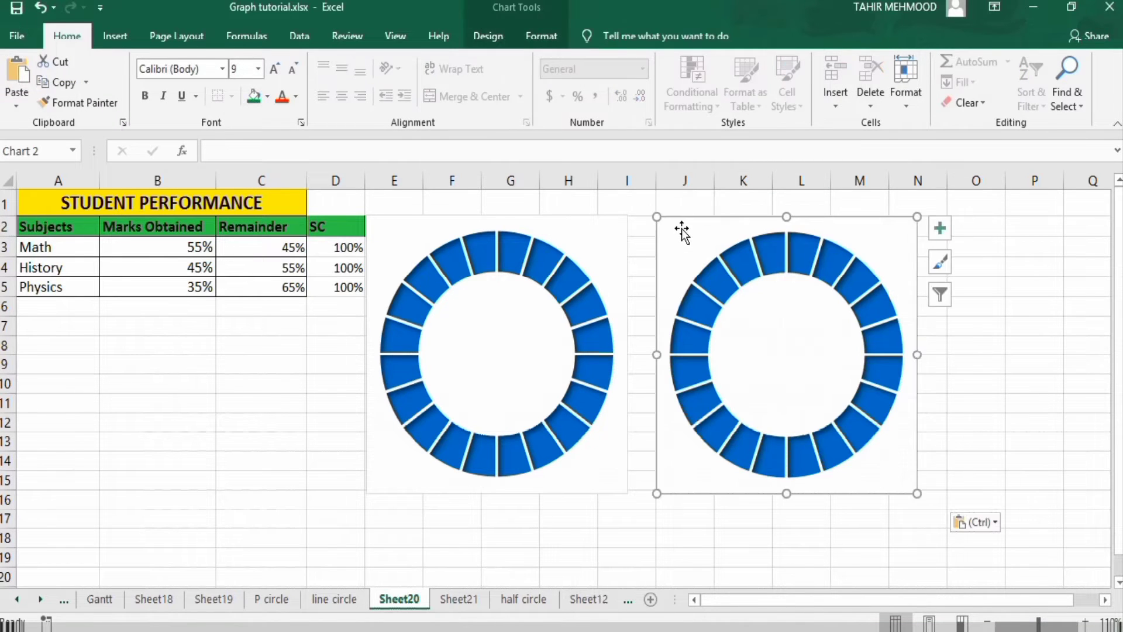
left_click_drag(682, 228, 653, 228)
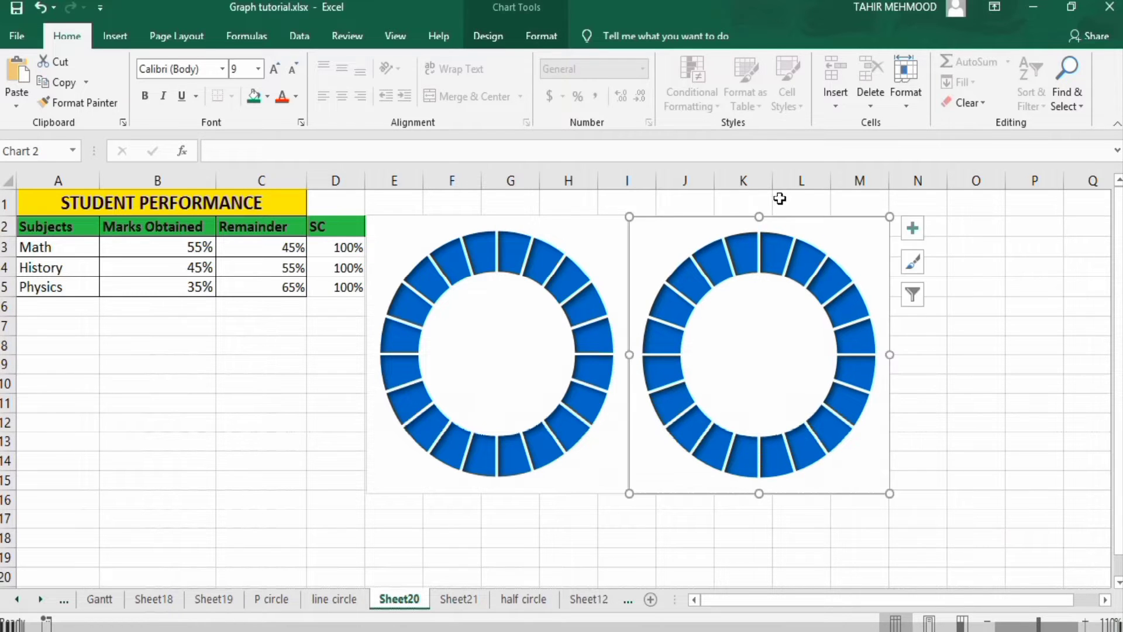
- Paste a third doughnut chart at cell O2 and place it flush beside the second one
left_click(965, 227)
right_click(966, 231)
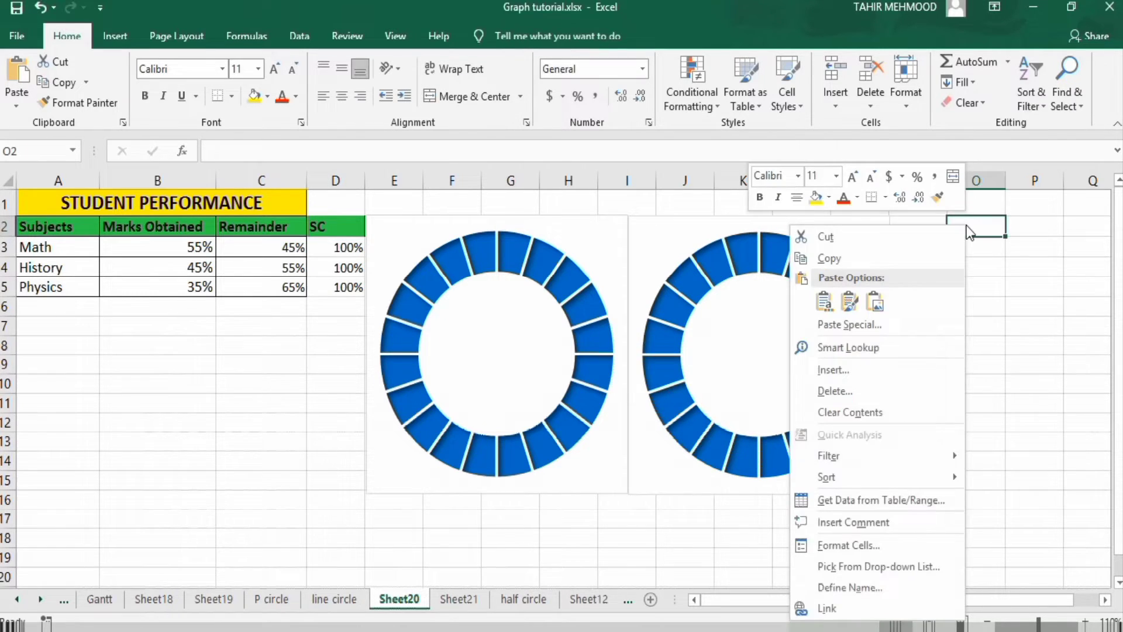
left_click(825, 302)
left_click_drag(977, 222, 924, 223)
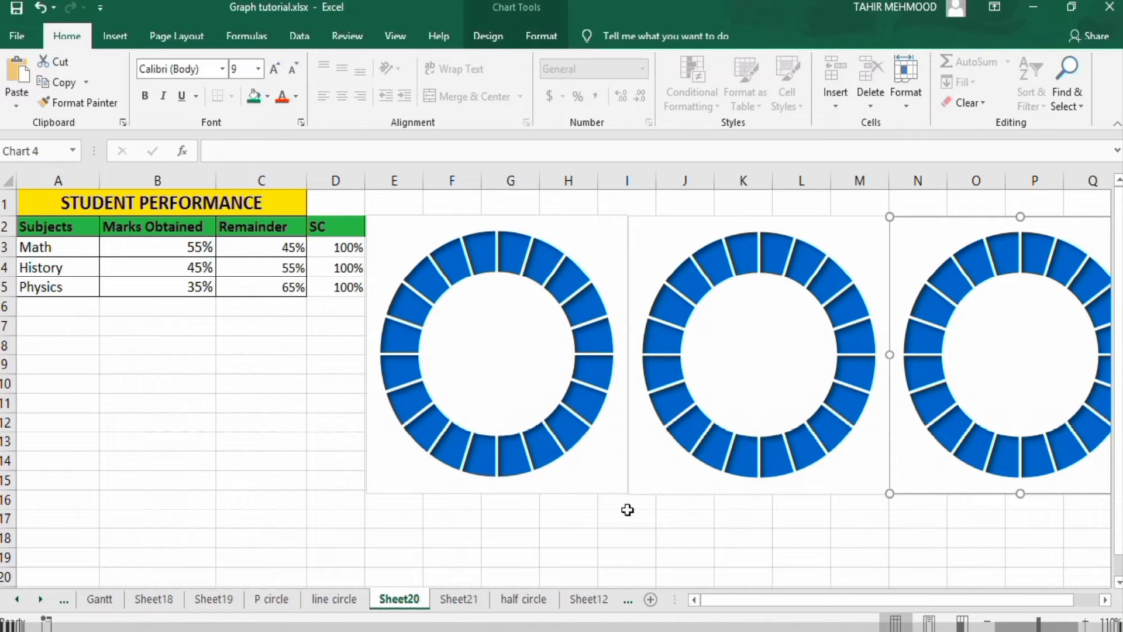
- Add a second data series to the first doughnut chart using the Math values in B3:D3
left_click(476, 254)
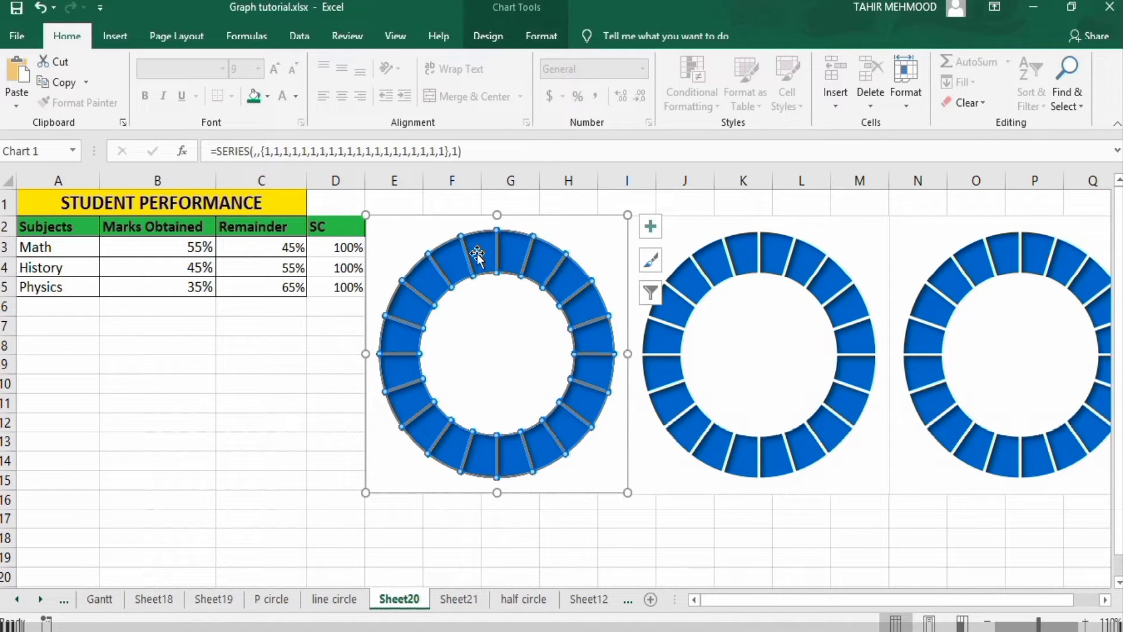
right_click(478, 255)
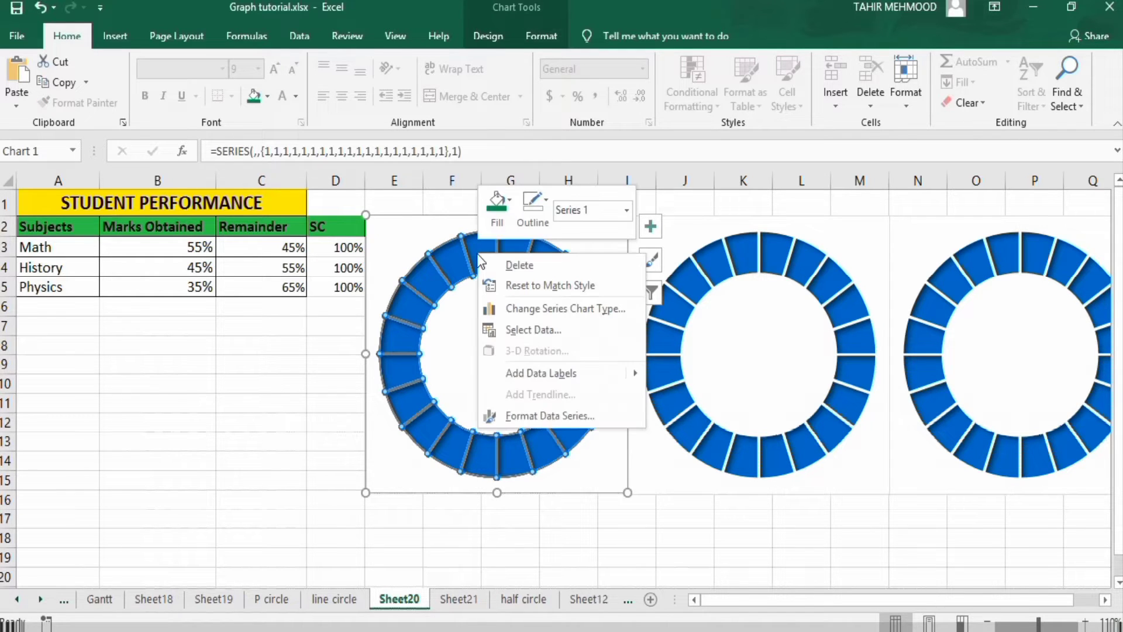
left_click(537, 331)
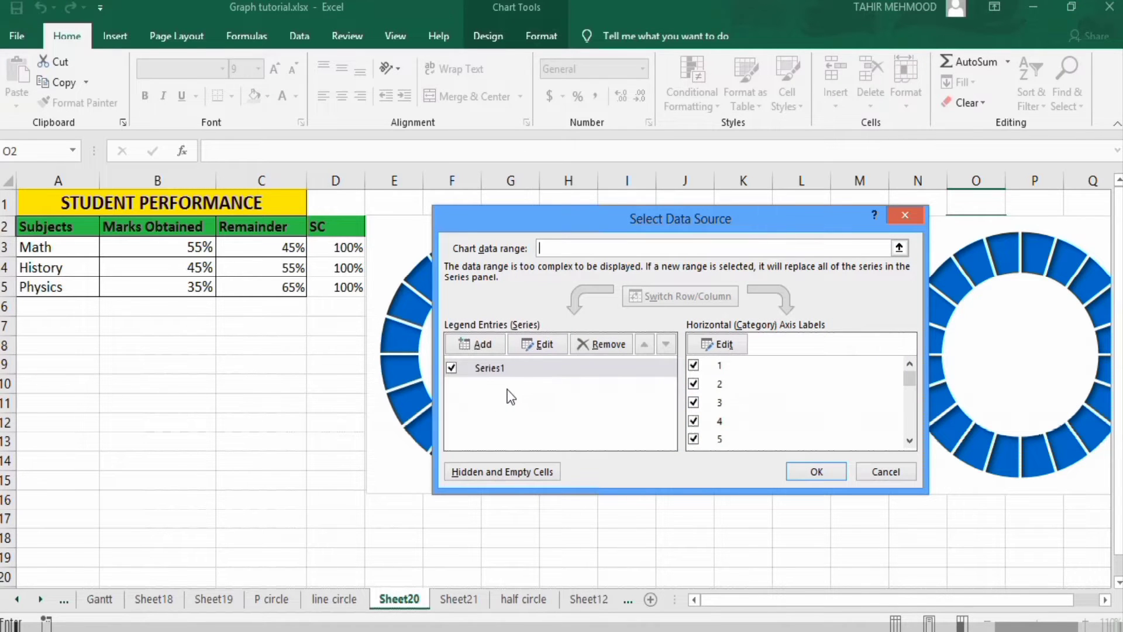
left_click(491, 345)
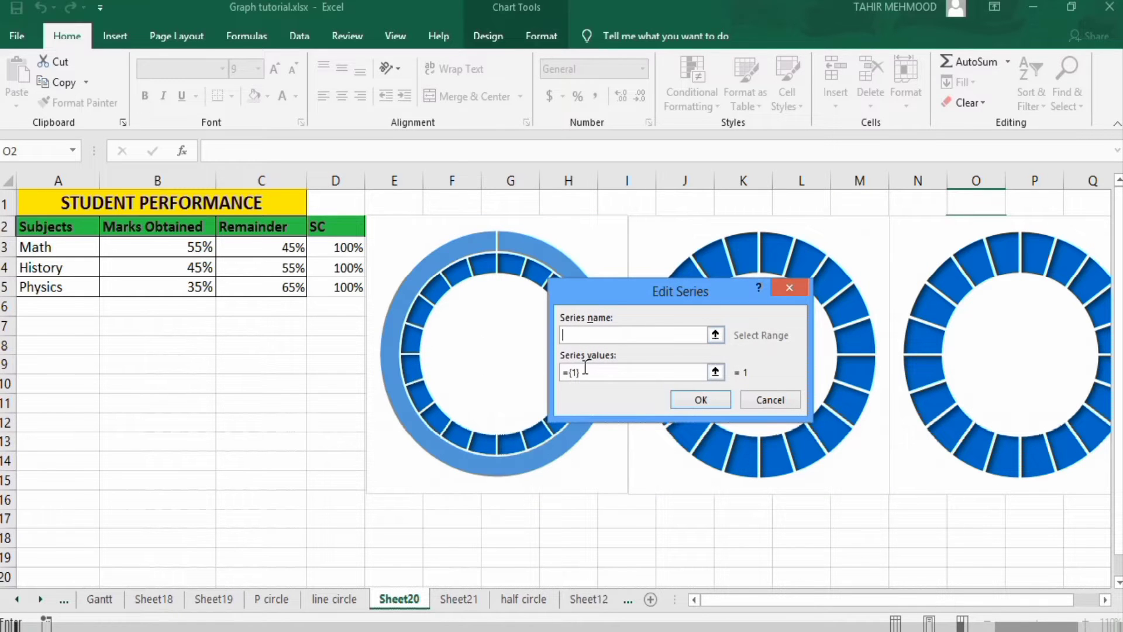
left_click(589, 371)
key("BackSpace")
key("BackSpace")
key("BackSpace")
left_click(158, 247)
left_click_drag(158, 247, 316, 243)
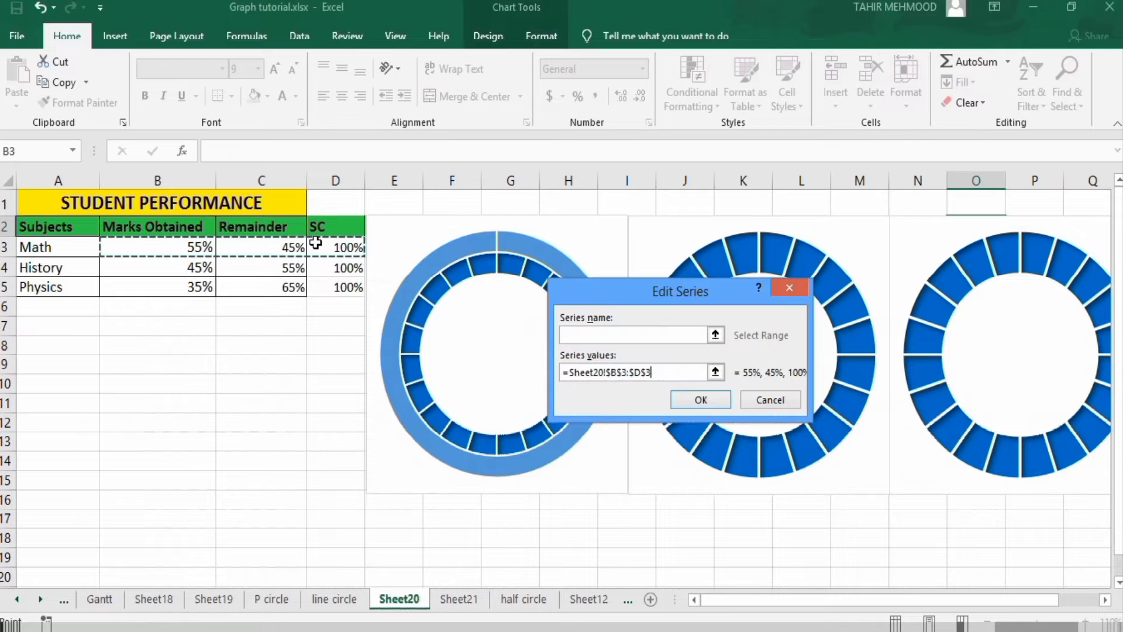
left_click(695, 400)
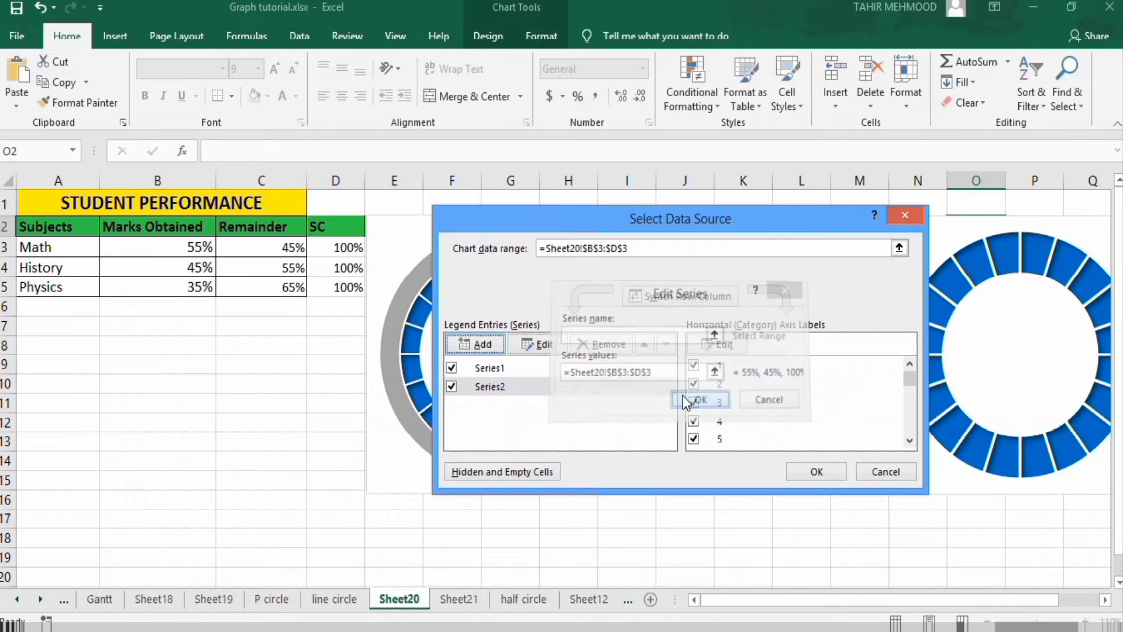
left_click(816, 470)
- Change the fill of the second chart's ring to the standard green color
left_click(715, 258)
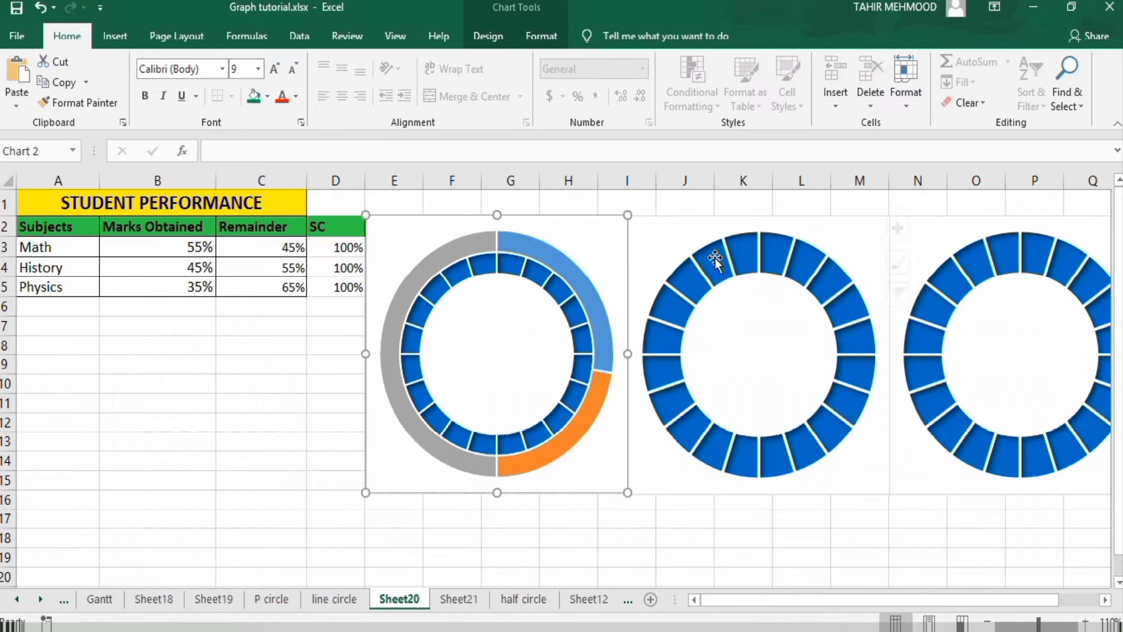
right_click(715, 257)
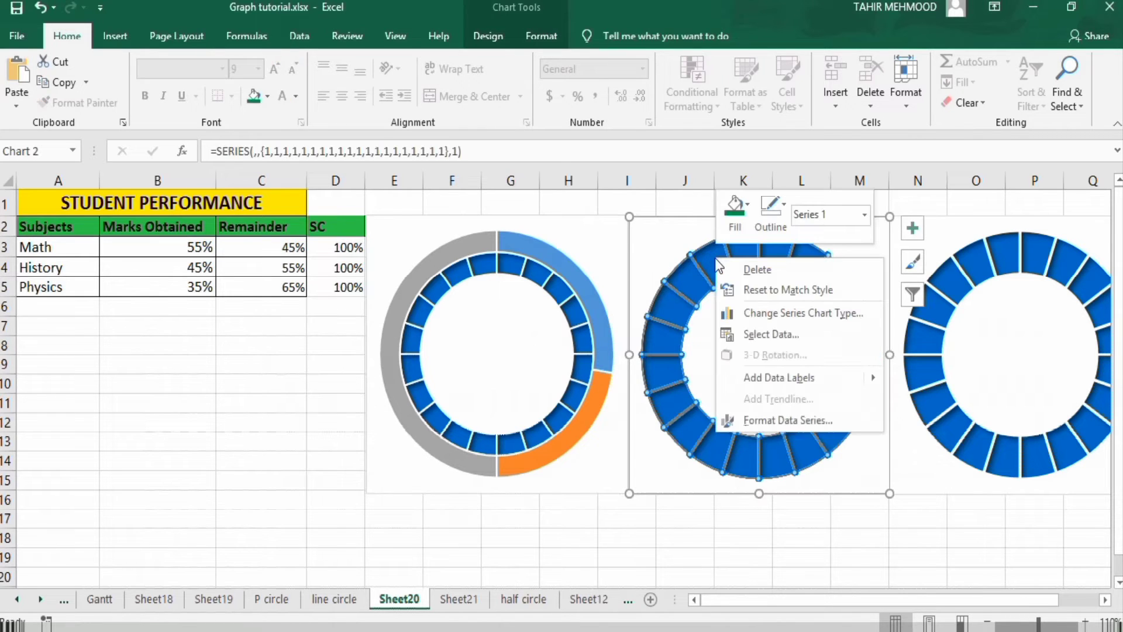
left_click(766, 421)
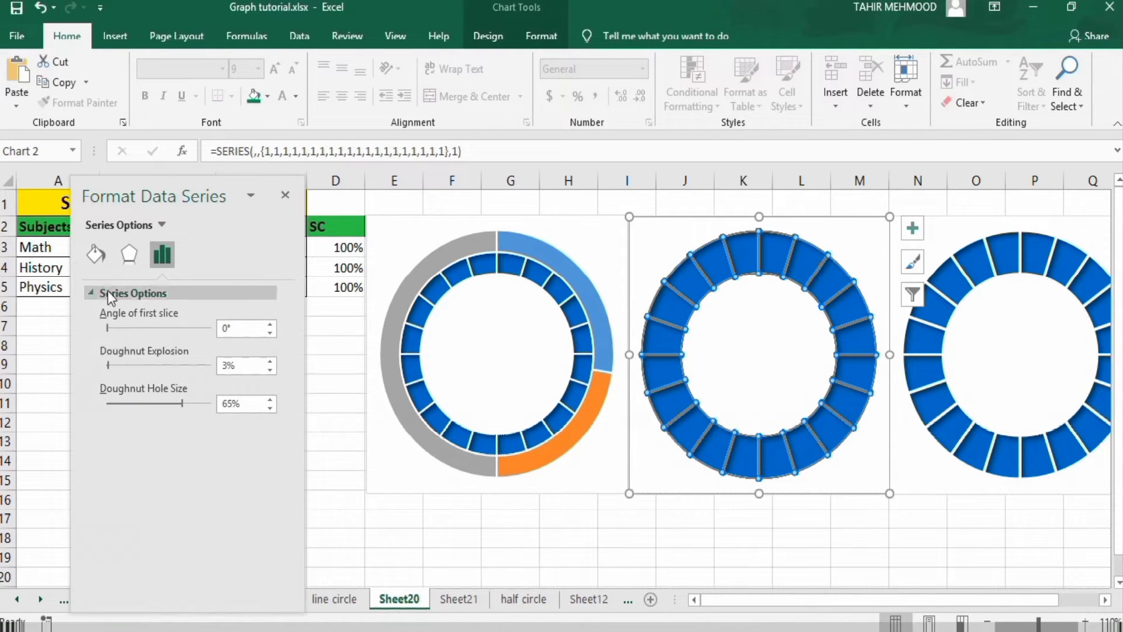
left_click(96, 258)
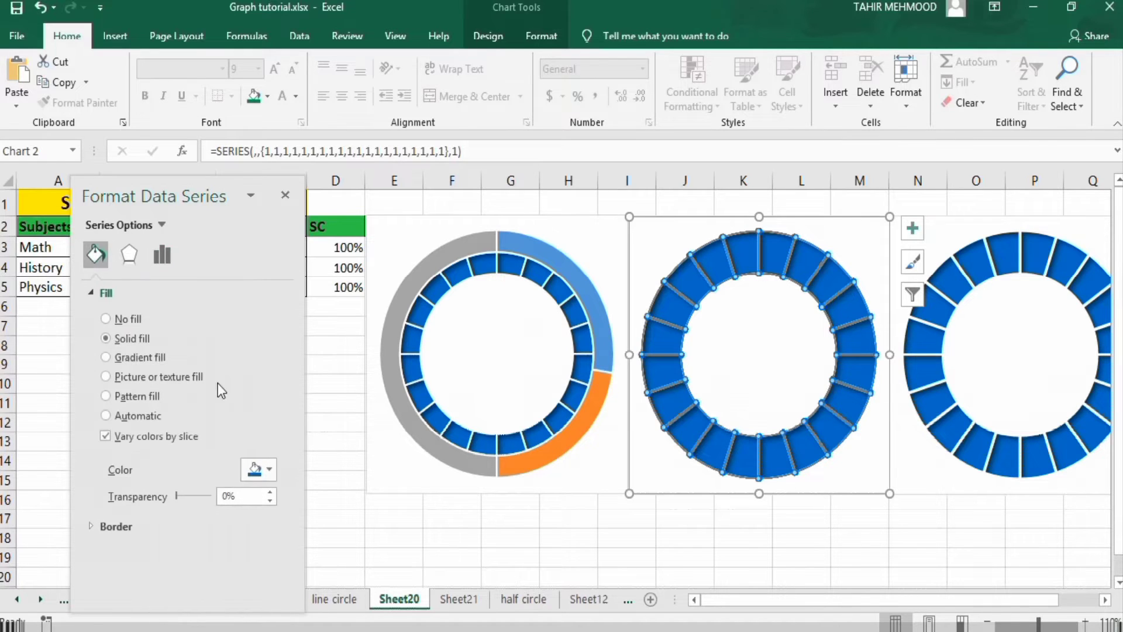
left_click(270, 470)
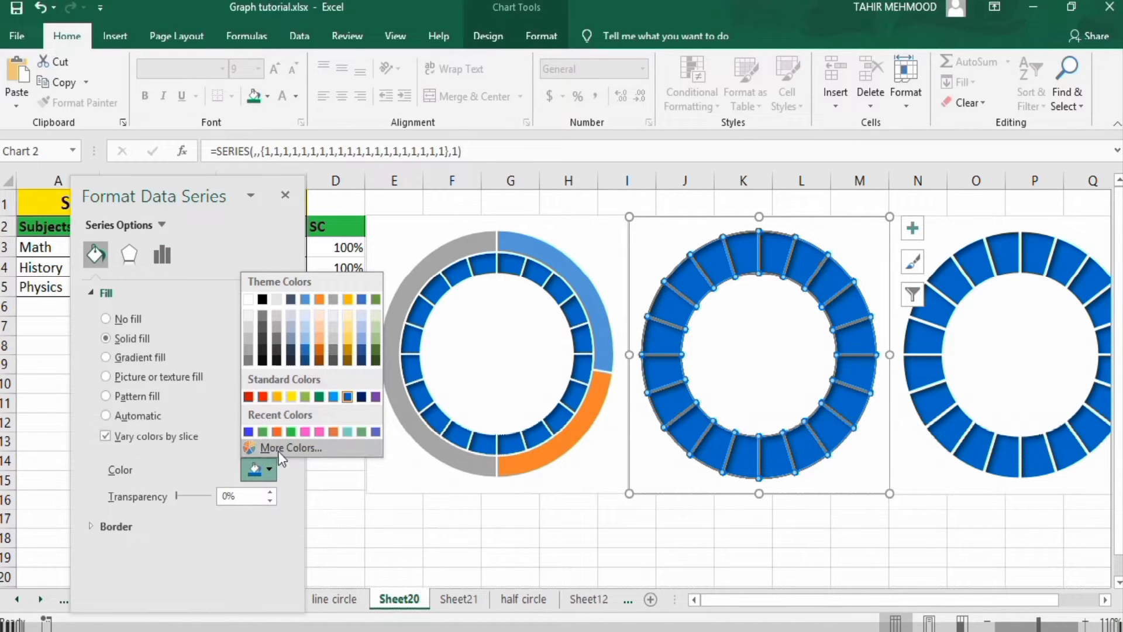
left_click(320, 397)
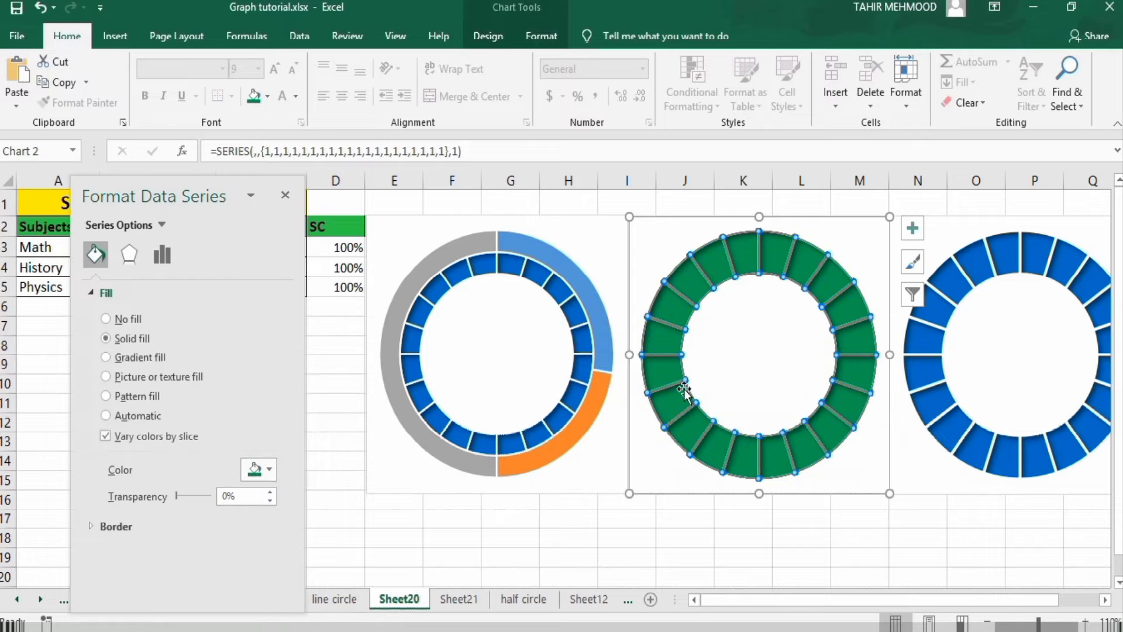
- Change the fill of the third chart's ring to the recently used orange and close the series formatting
left_click(927, 338)
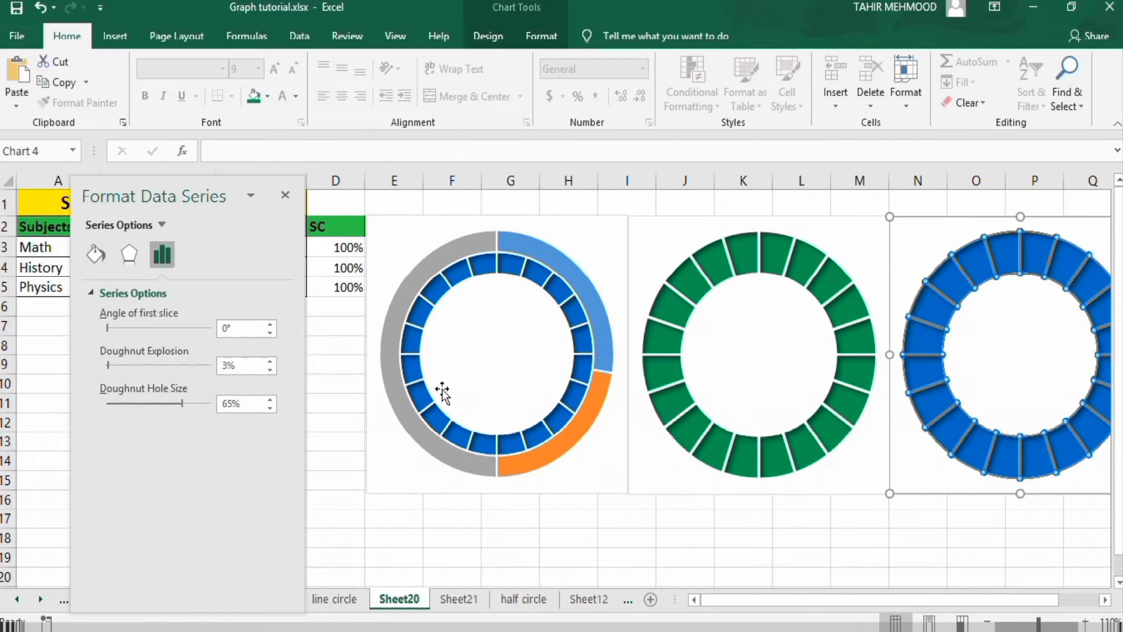
left_click(95, 254)
left_click(269, 469)
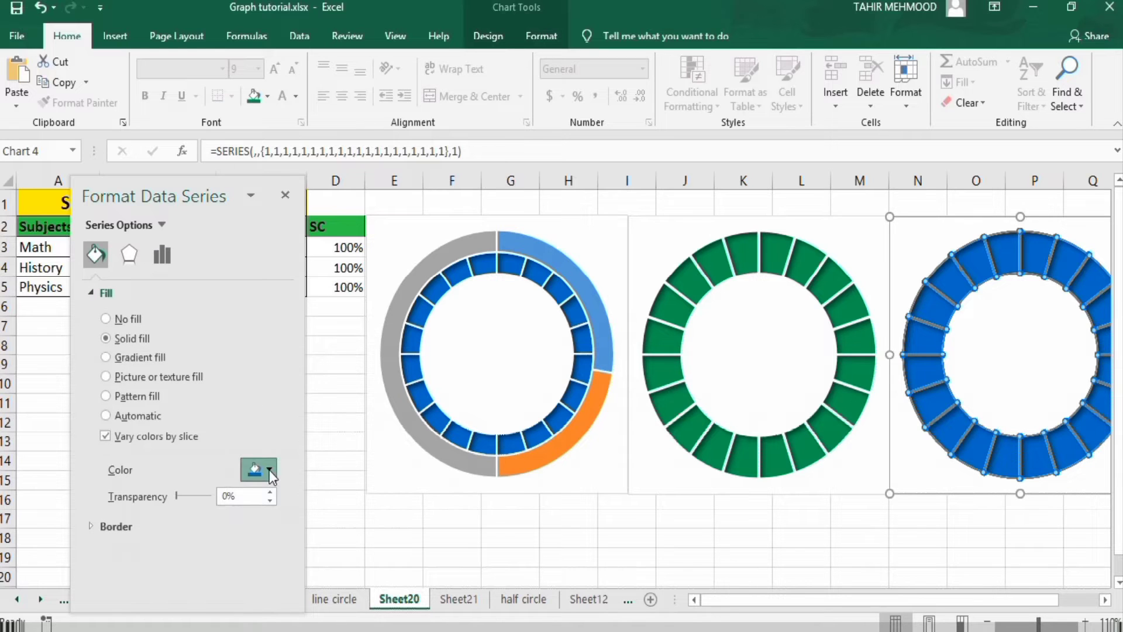
left_click(276, 432)
left_click(285, 195)
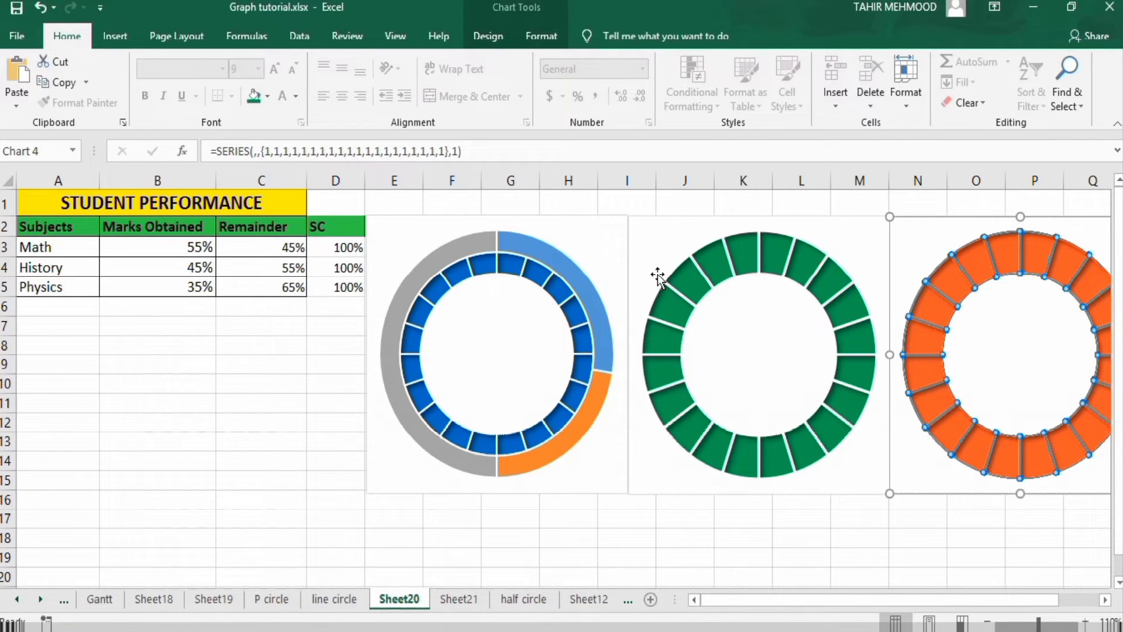
- Add a second data series to the green doughnut chart using the History values in B4:D4
left_click(659, 245)
right_click(660, 247)
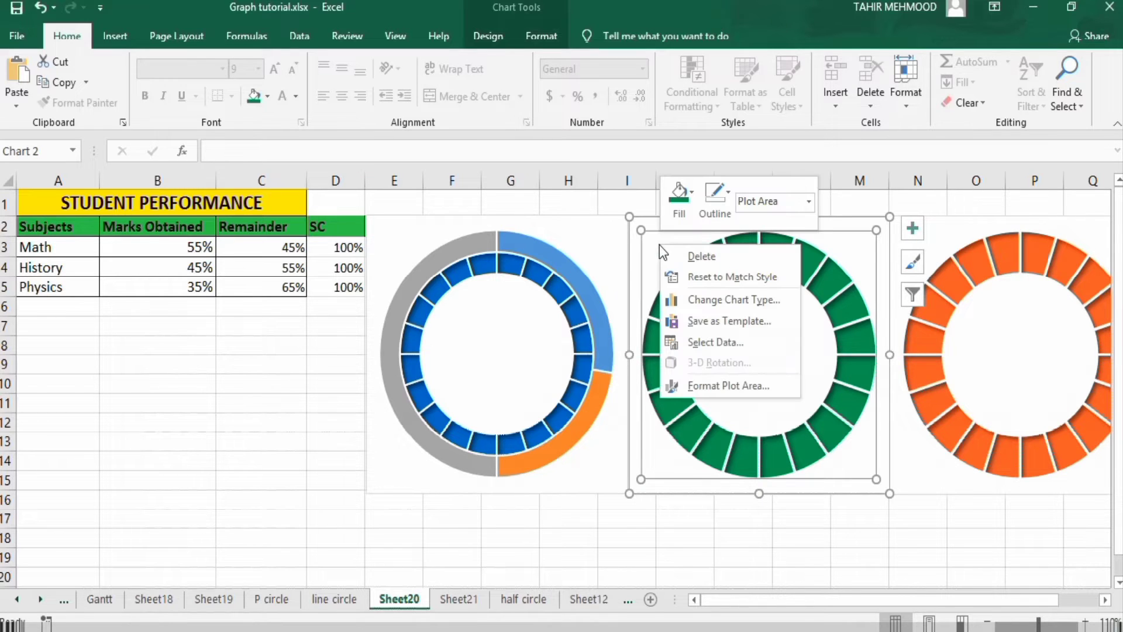
left_click(735, 339)
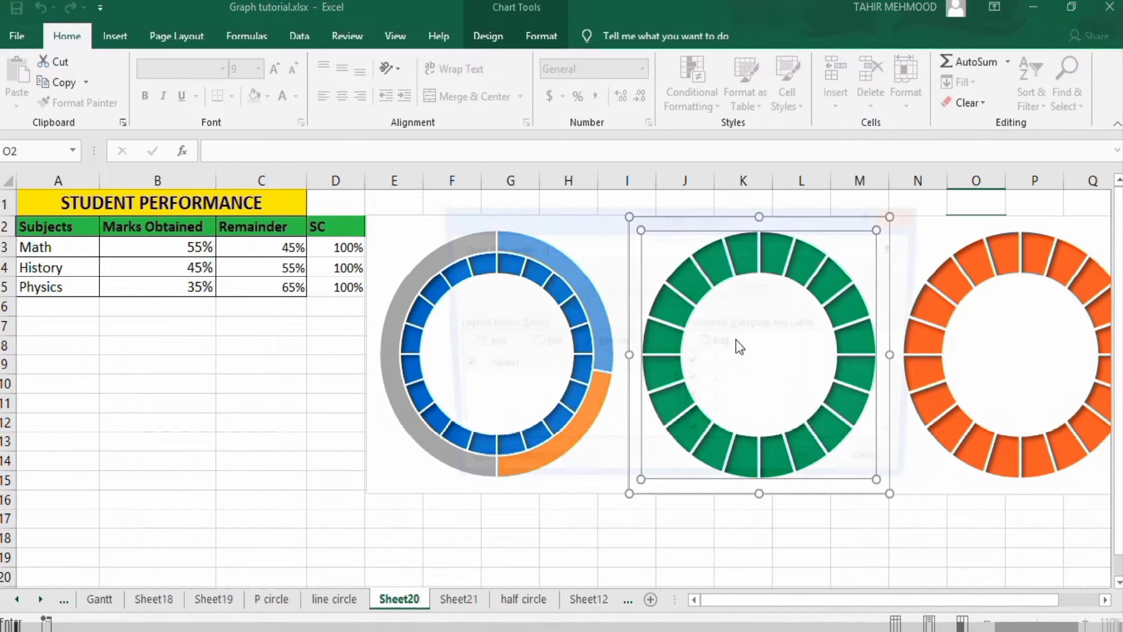
left_click(476, 344)
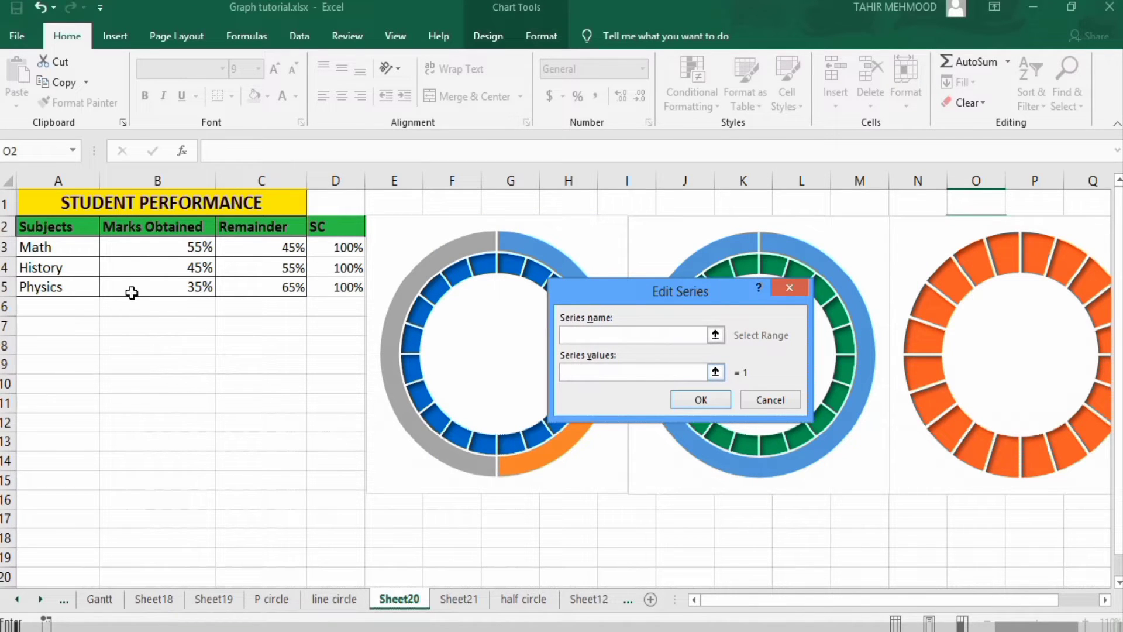
left_click(136, 270)
left_click_drag(136, 273, 349, 270)
left_click(722, 399)
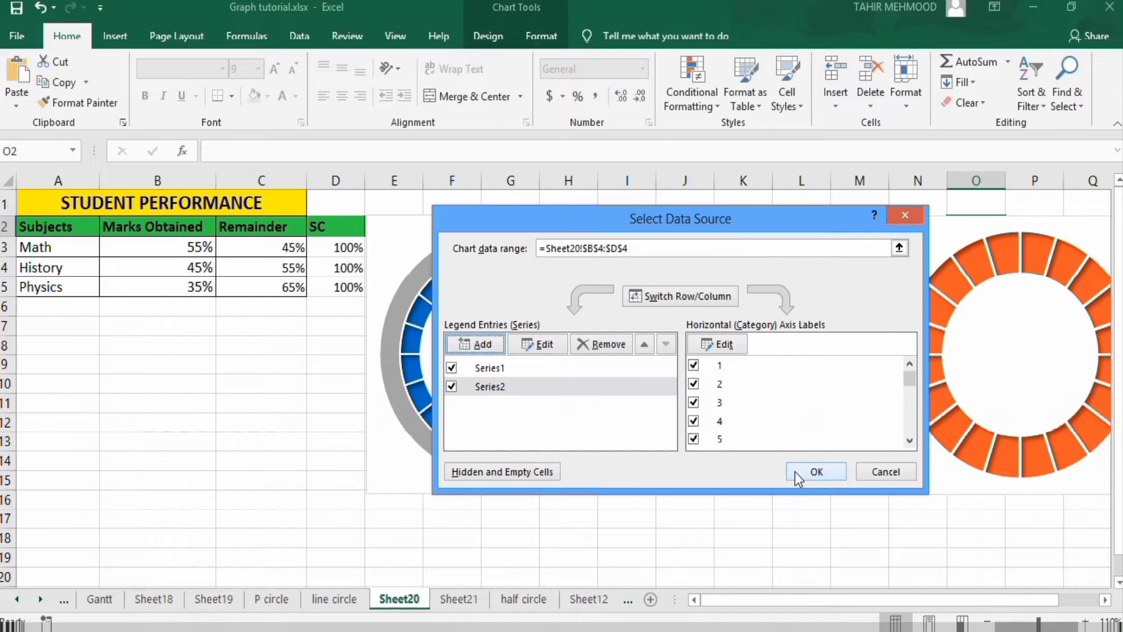
left_click(794, 471)
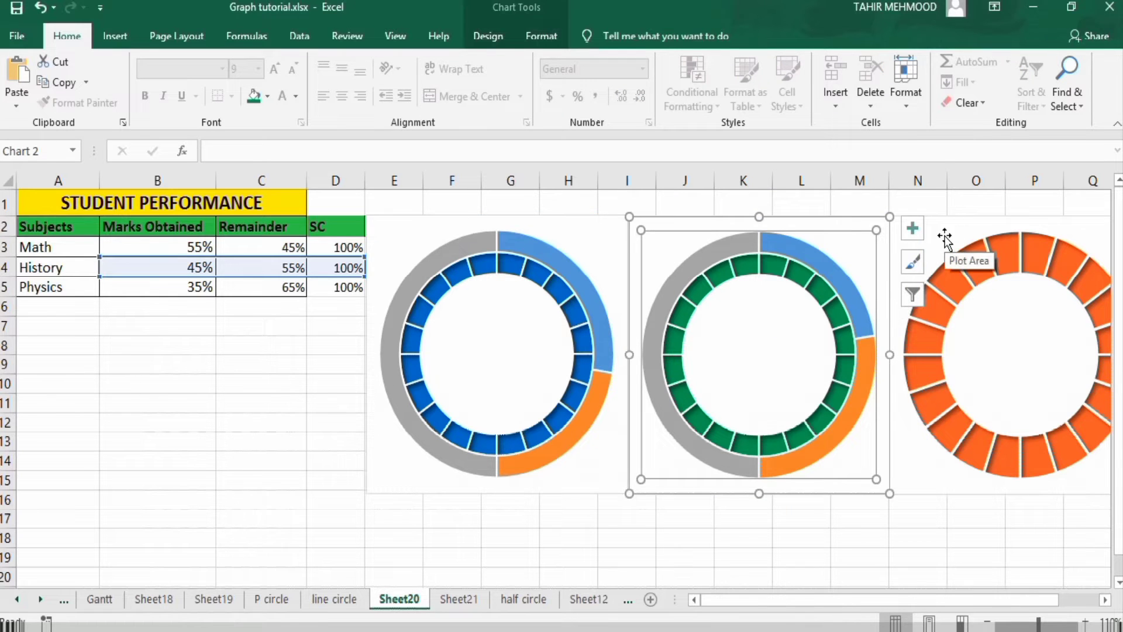
- Add a second data series to the orange doughnut chart using the Physics values in B5:D5
right_click(945, 236)
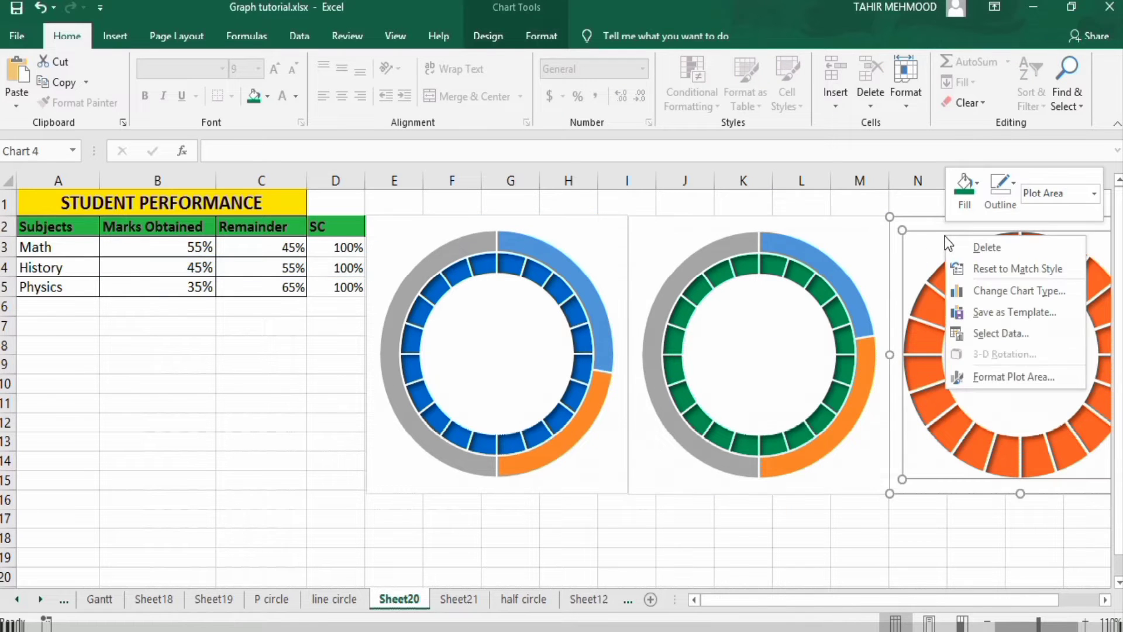
left_click(996, 332)
left_click(485, 343)
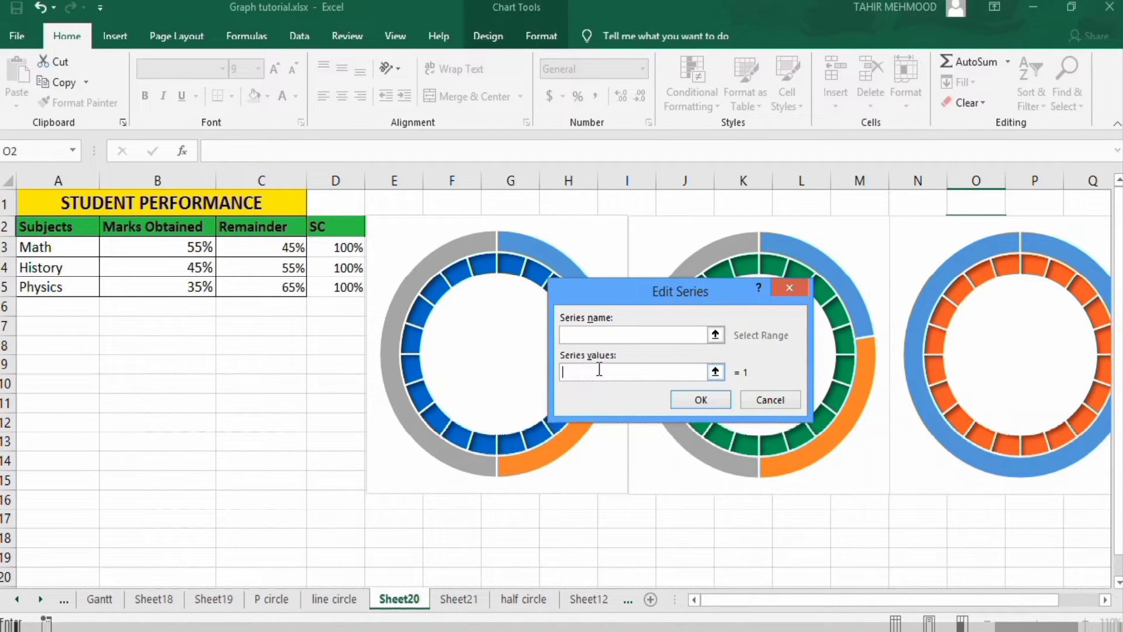
left_click_drag(108, 287, 311, 286)
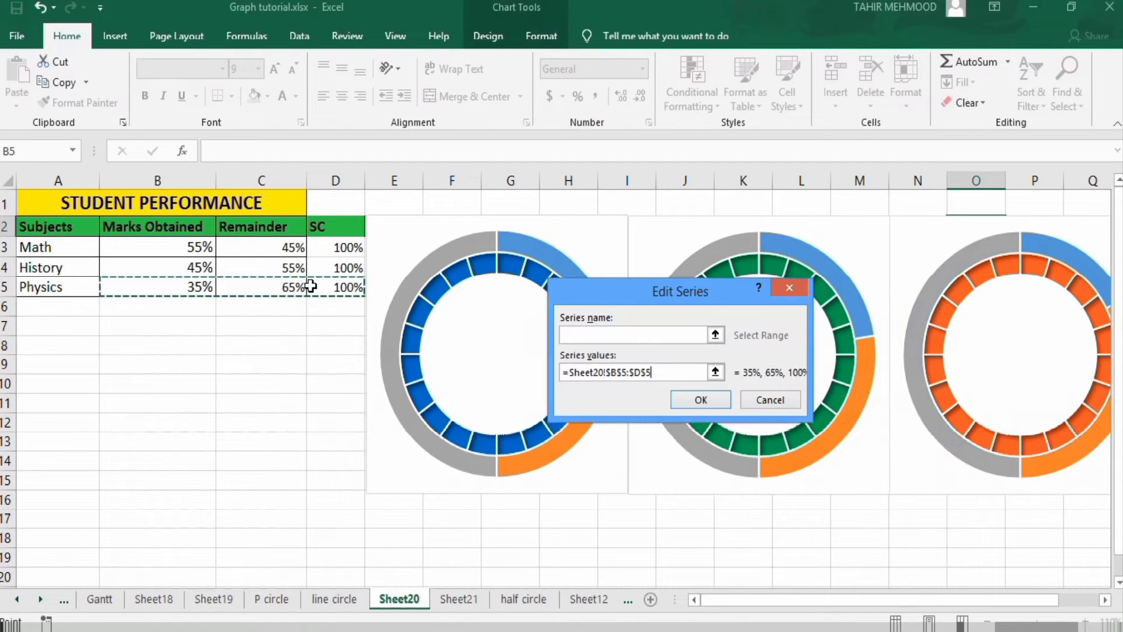
left_click(695, 398)
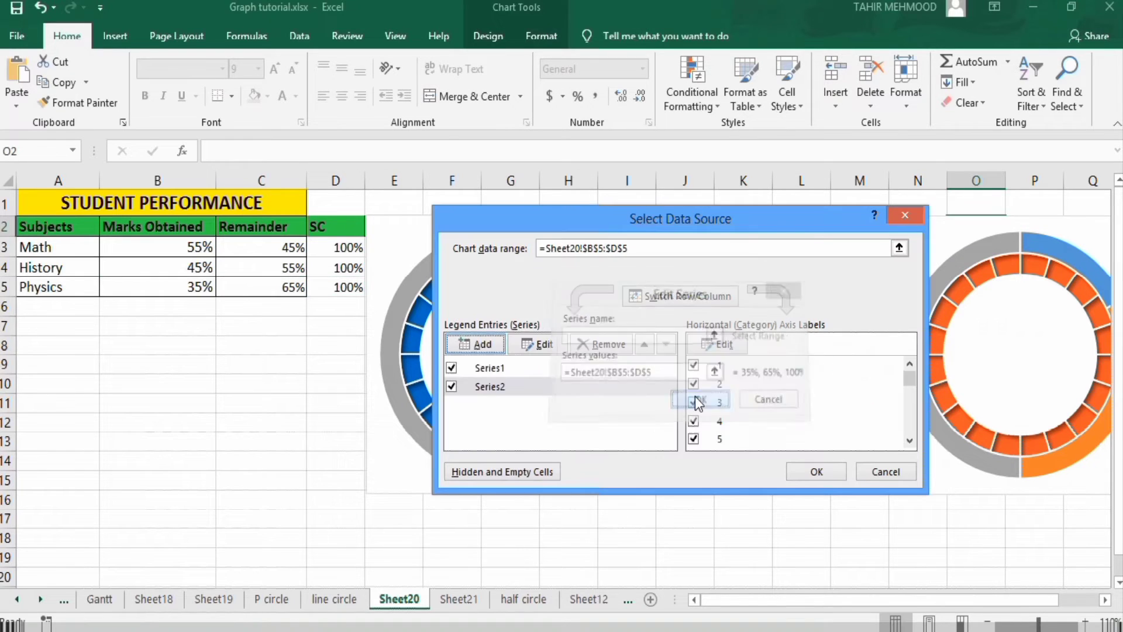
left_click(816, 471)
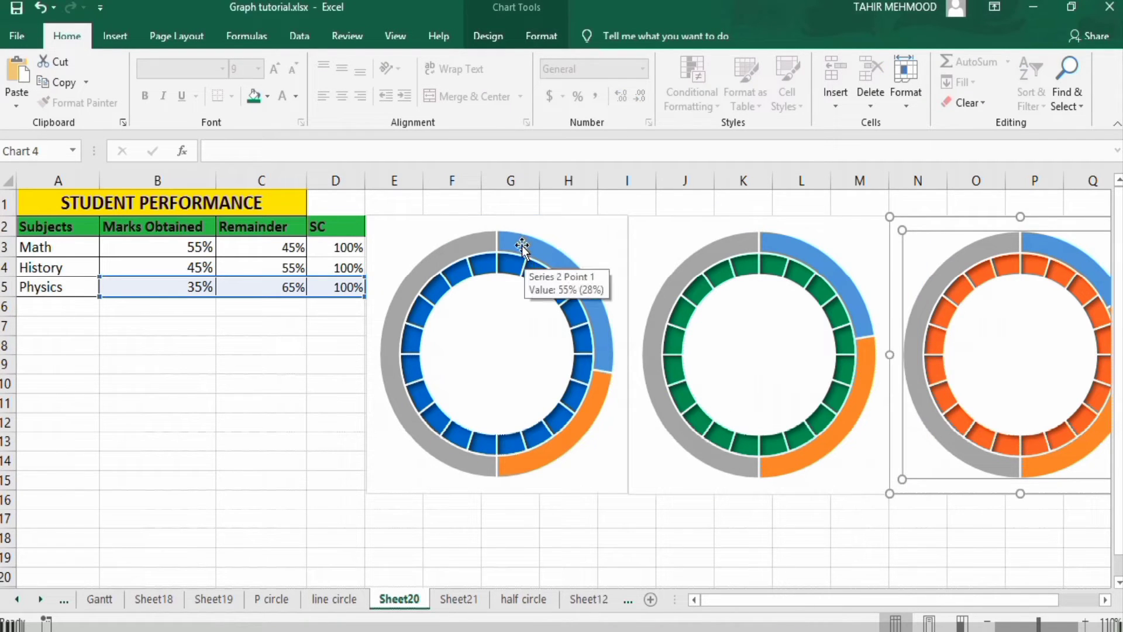
- Move Series2 of the first (Math) chart to the secondary axis, keeping both series as Doughnut
left_click(521, 244)
right_click(522, 244)
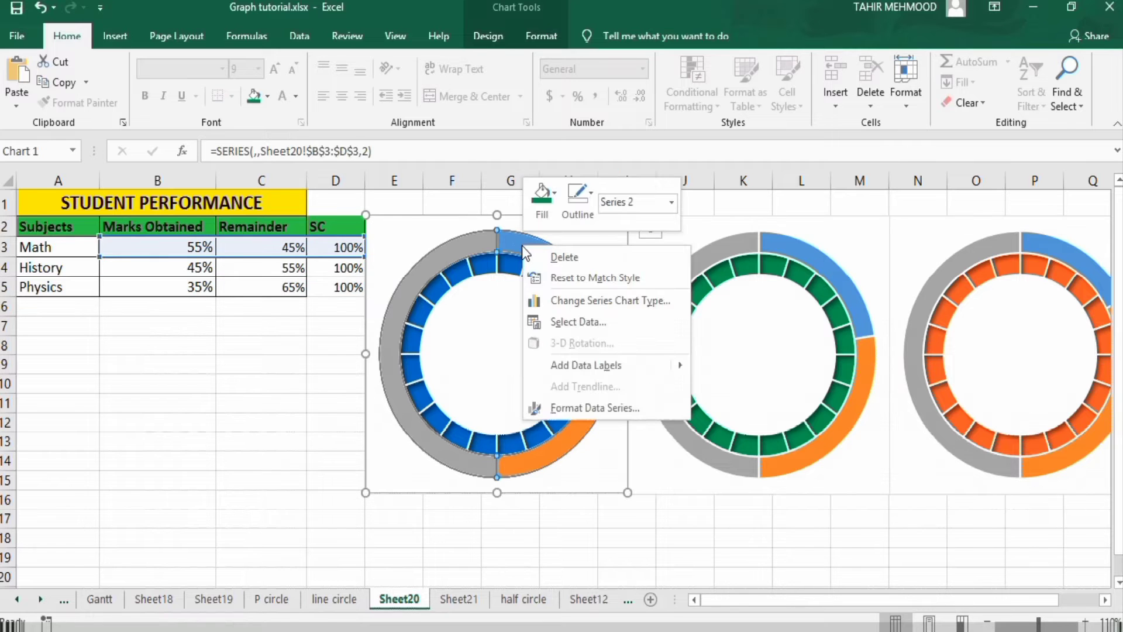
left_click(575, 299)
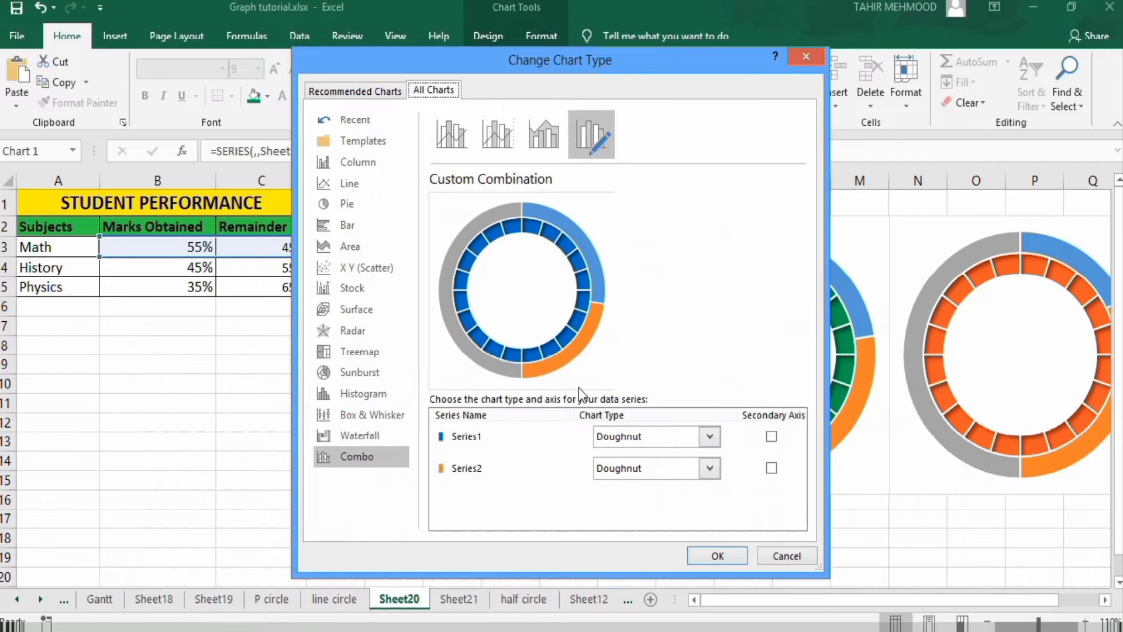
left_click(771, 468)
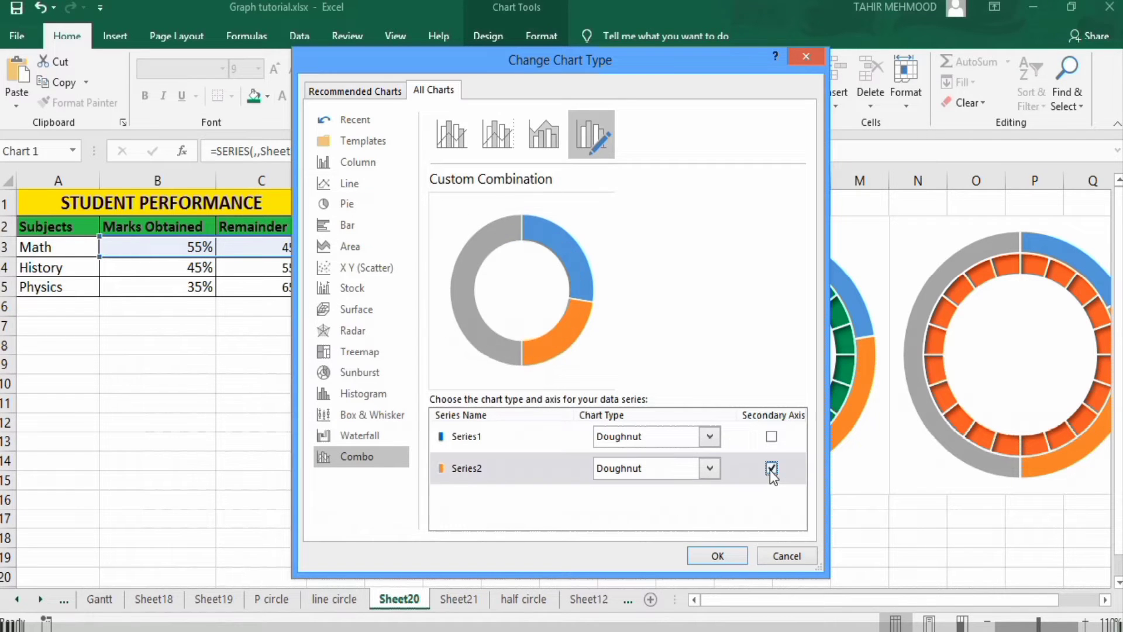
left_click(719, 555)
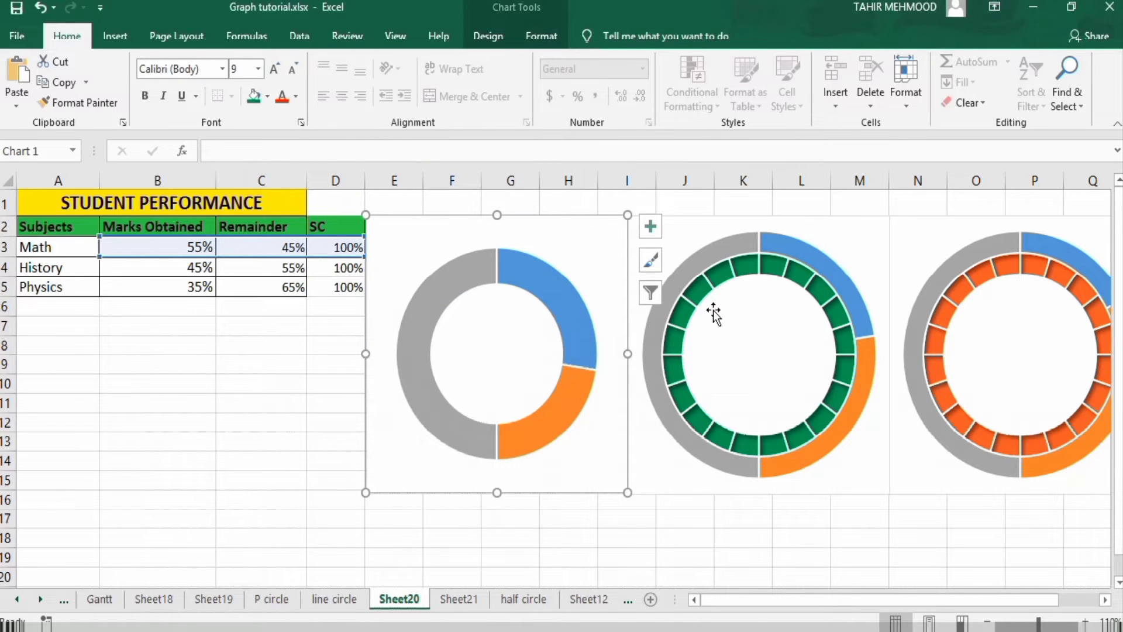
- Put Series2 of the second (History) chart on the secondary axis with the Doughnut type kept
left_click(711, 255)
right_click(710, 255)
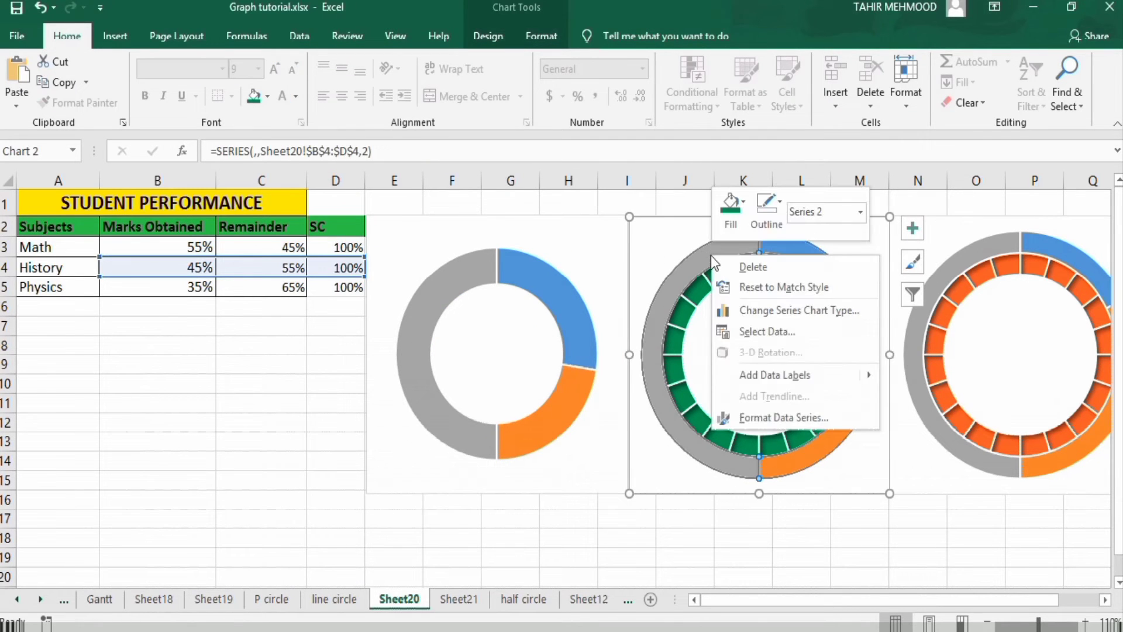
left_click(769, 312)
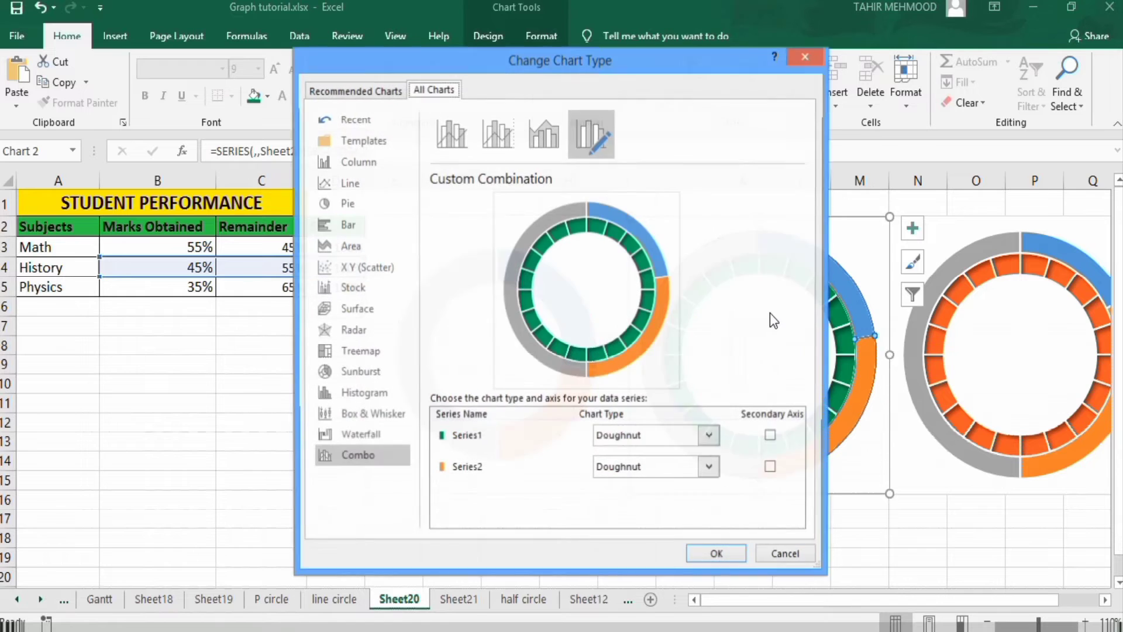
left_click(772, 468)
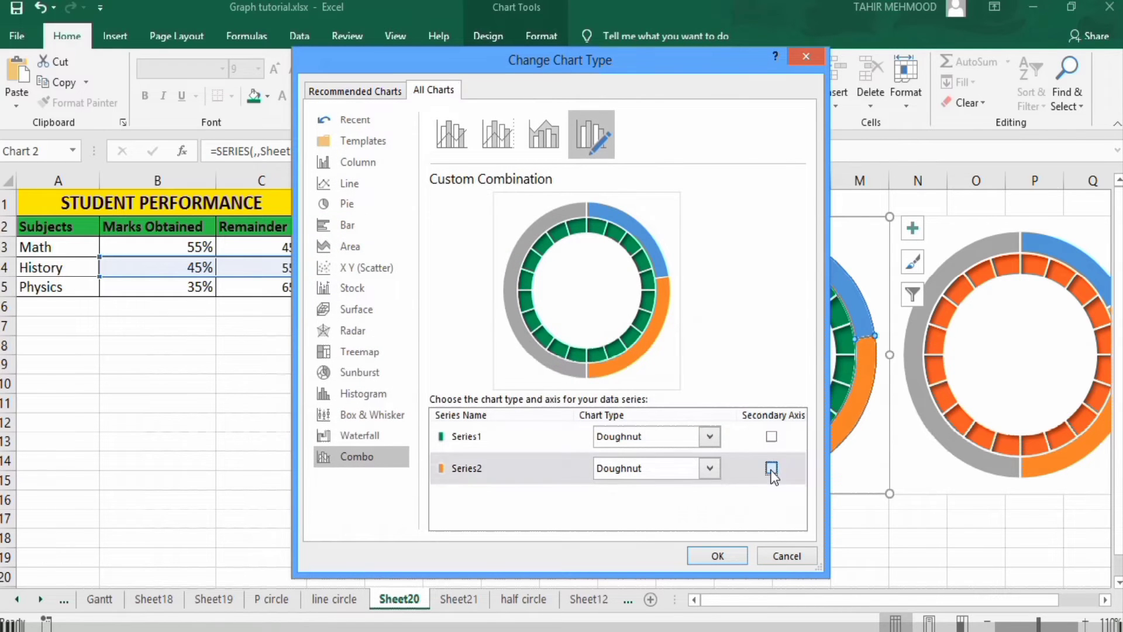
left_click(724, 555)
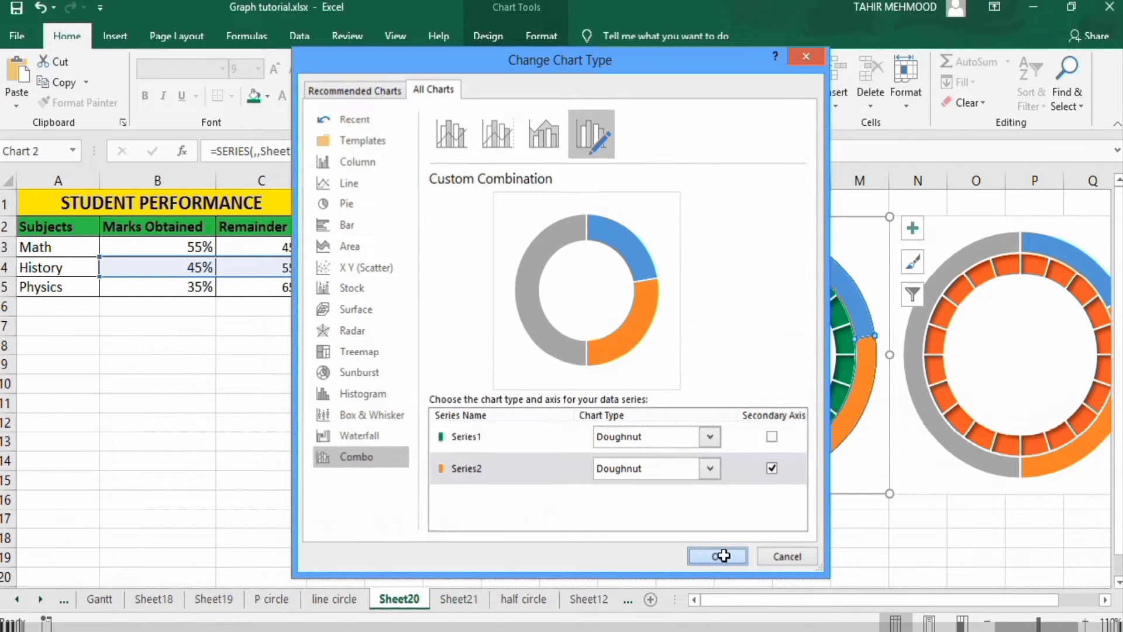
- Plot Series2 of the third (Physics) chart on the secondary axis, leaving its type as Doughnut
left_click(966, 266)
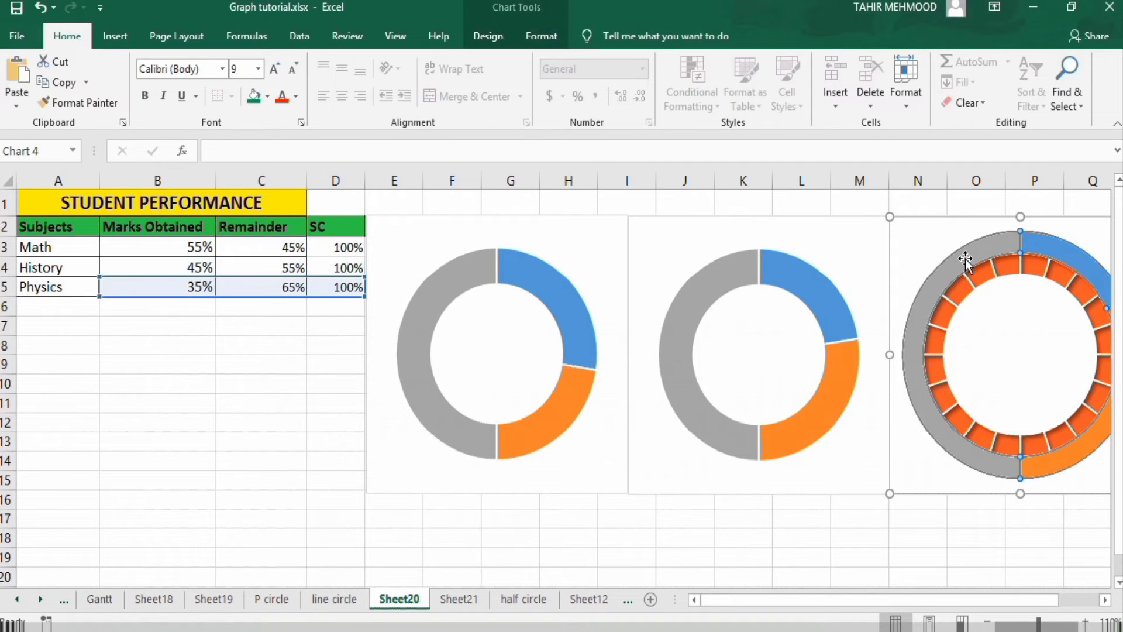
right_click(966, 266)
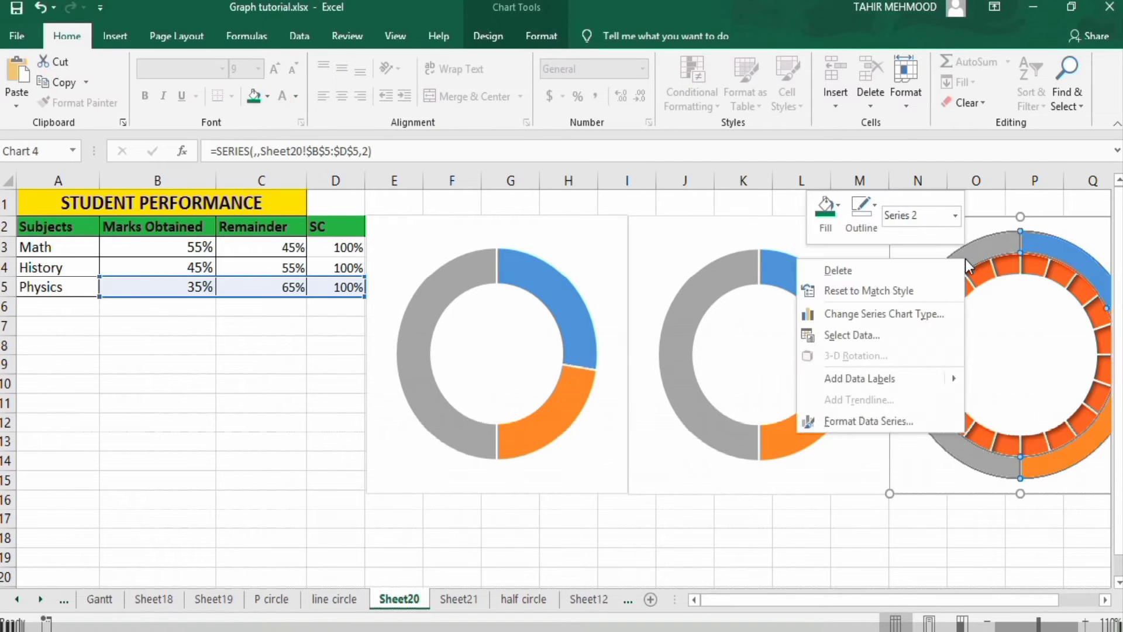
left_click(889, 317)
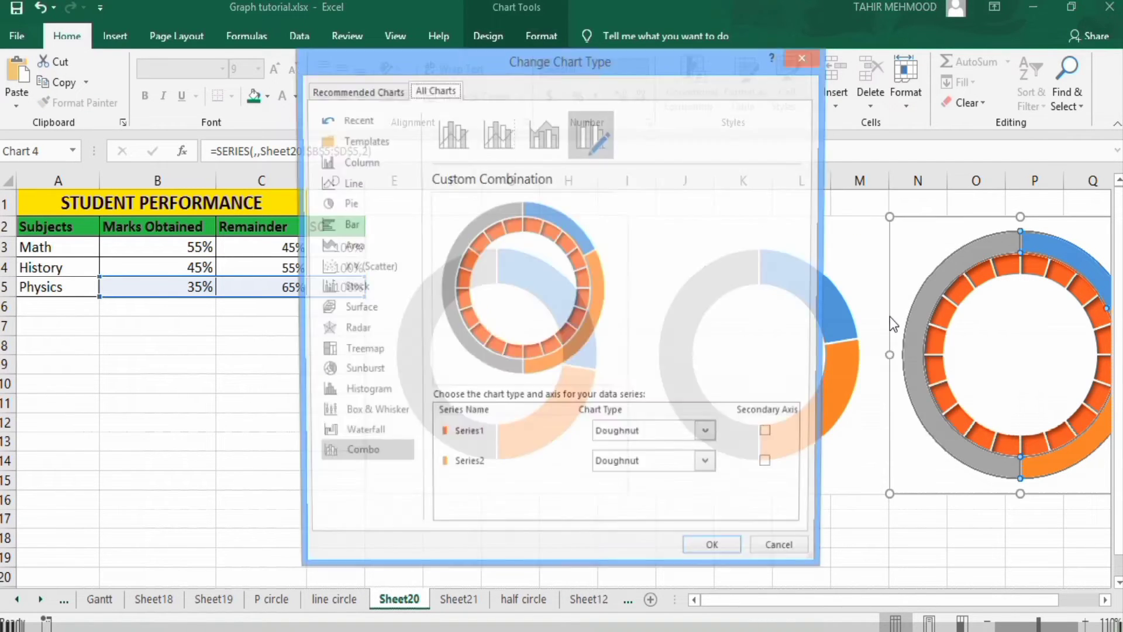
left_click(771, 467)
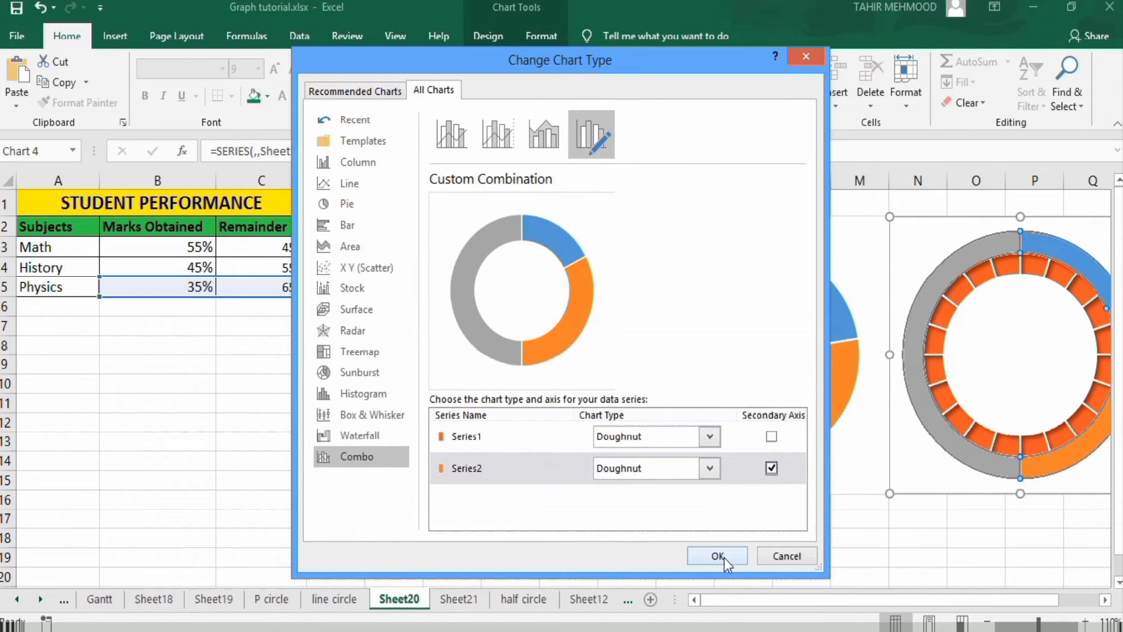
left_click(718, 556)
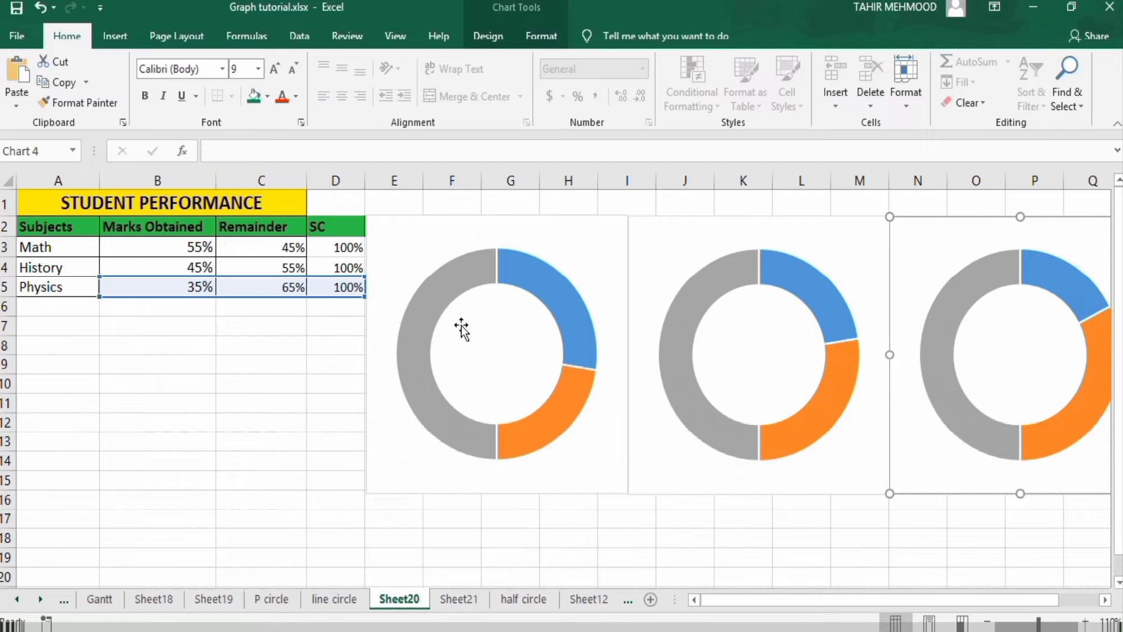
- Set the angle of the first slice to 275° for the Math series in the first chart
left_click(436, 292)
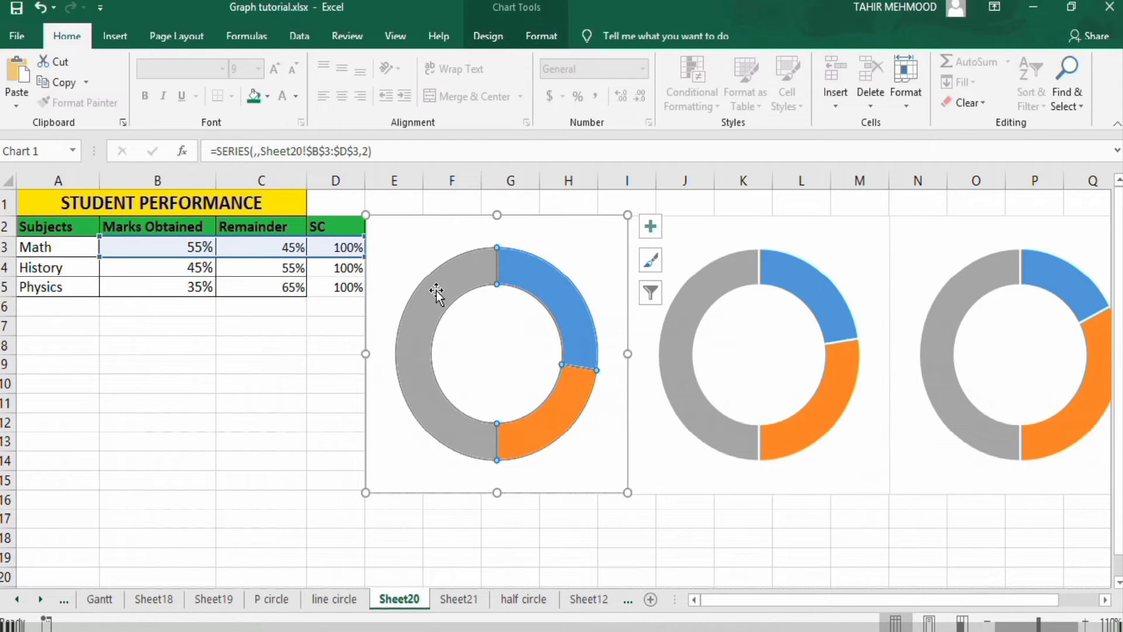
right_click(436, 293)
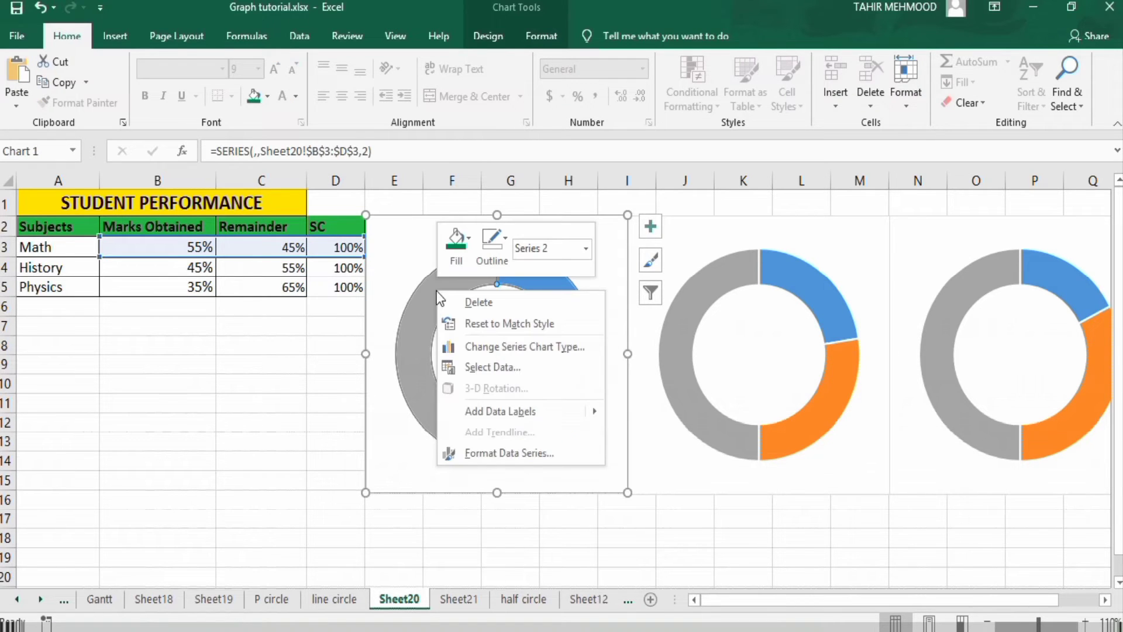
left_click(493, 451)
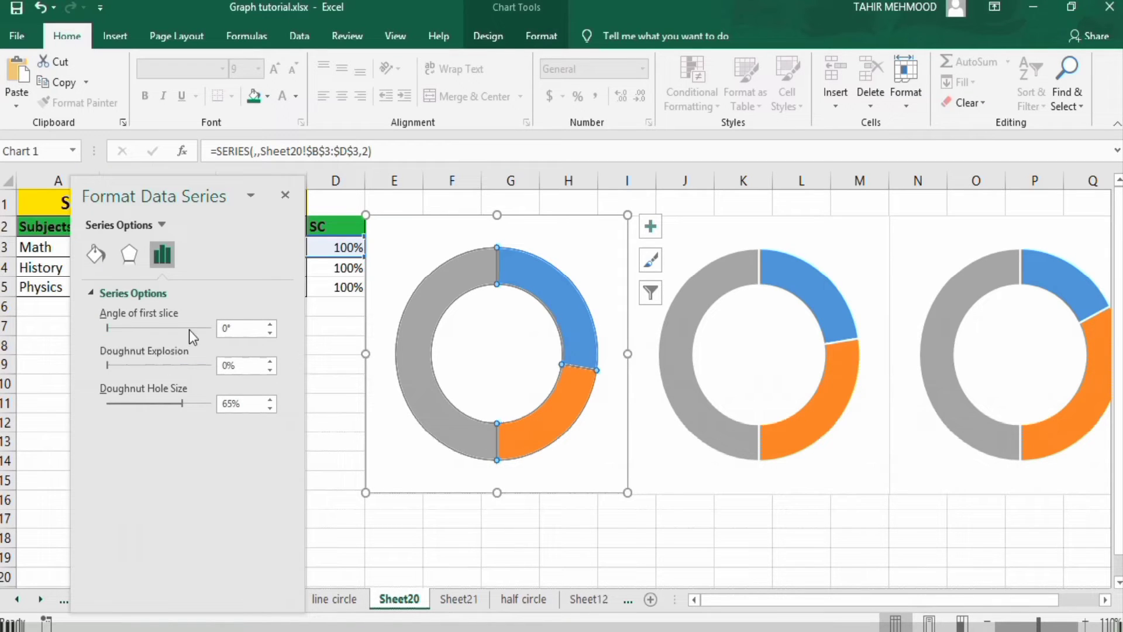
left_click(226, 327)
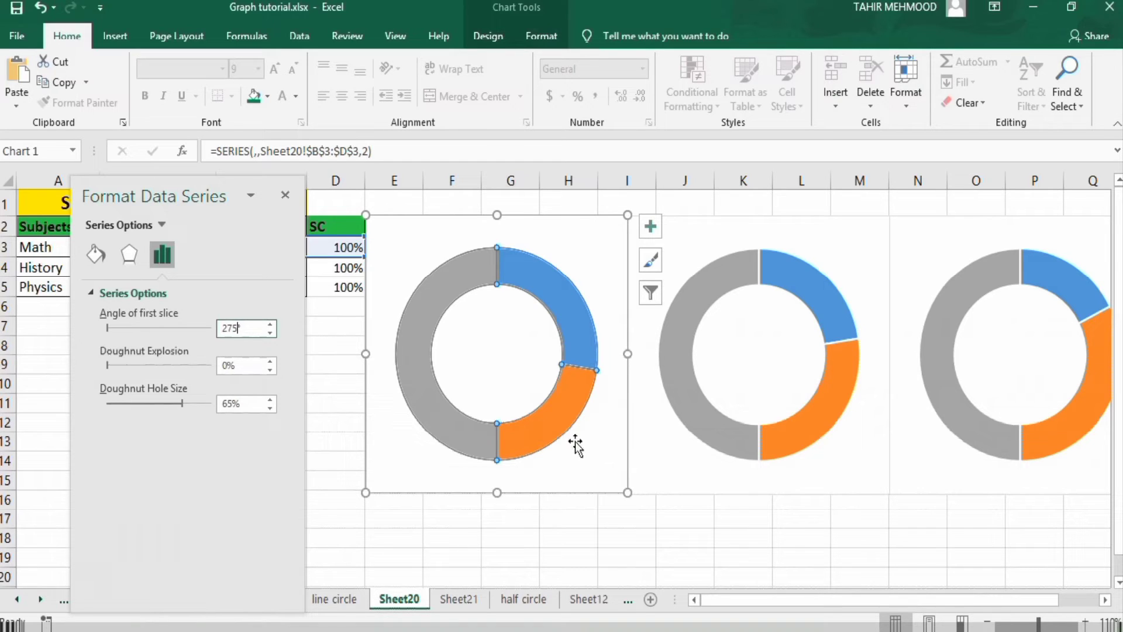
- Rotate the History series in the second chart to the same 275° first-slice angle as the first chart
left_click(685, 317)
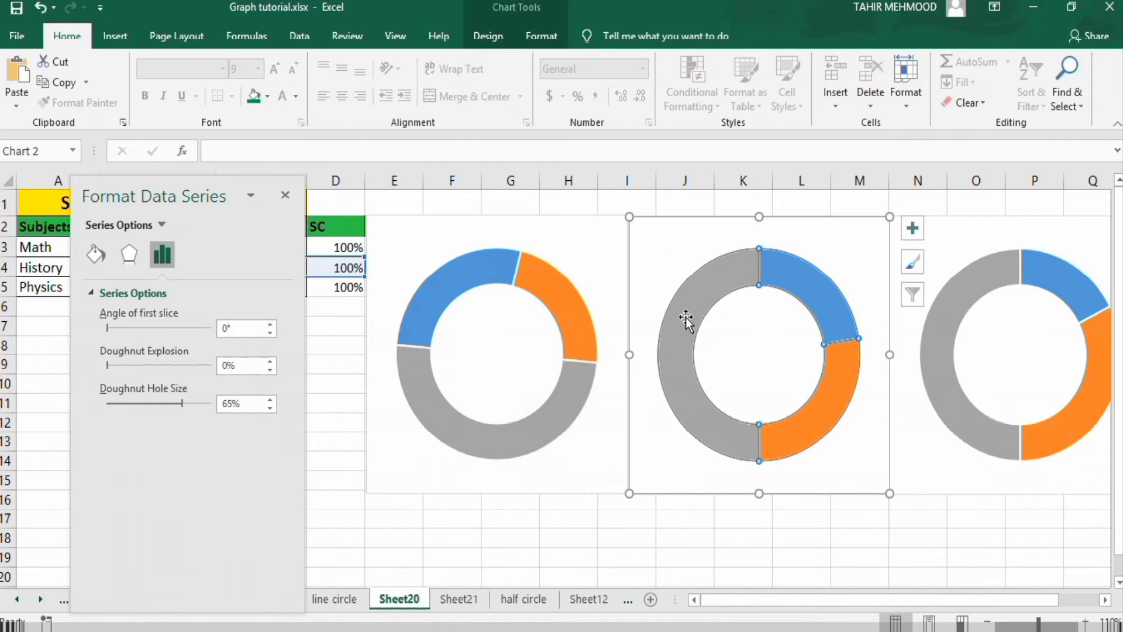
left_click(226, 329)
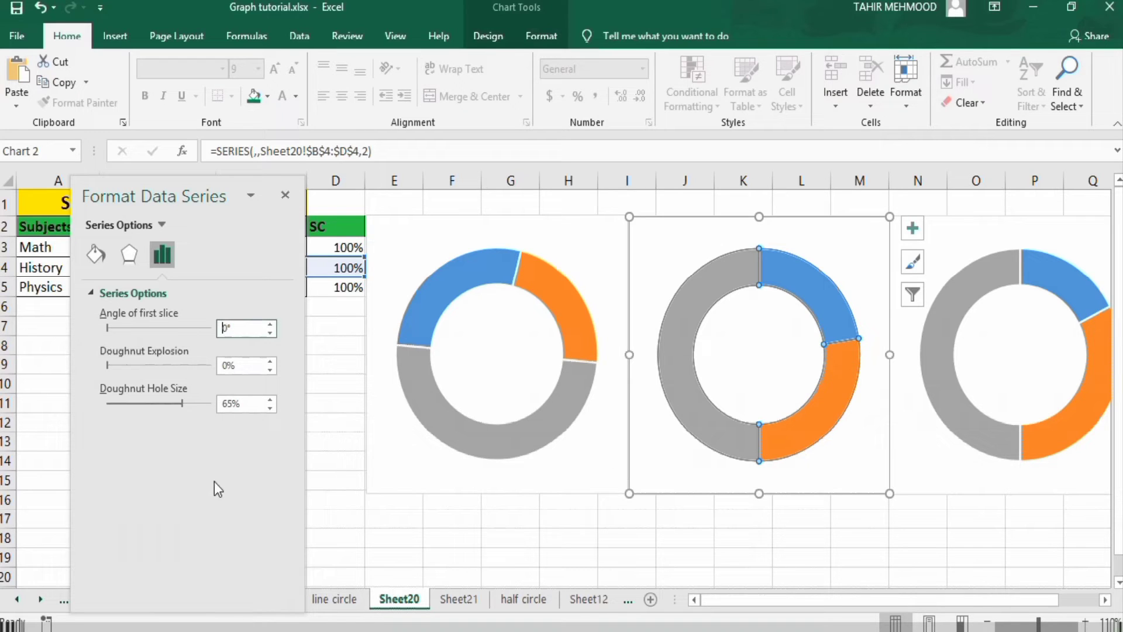
key("Delete")
key("Delete")
- Rotate the Physics series in the third chart to the same 275° first-slice angle as the other two
left_click(963, 291)
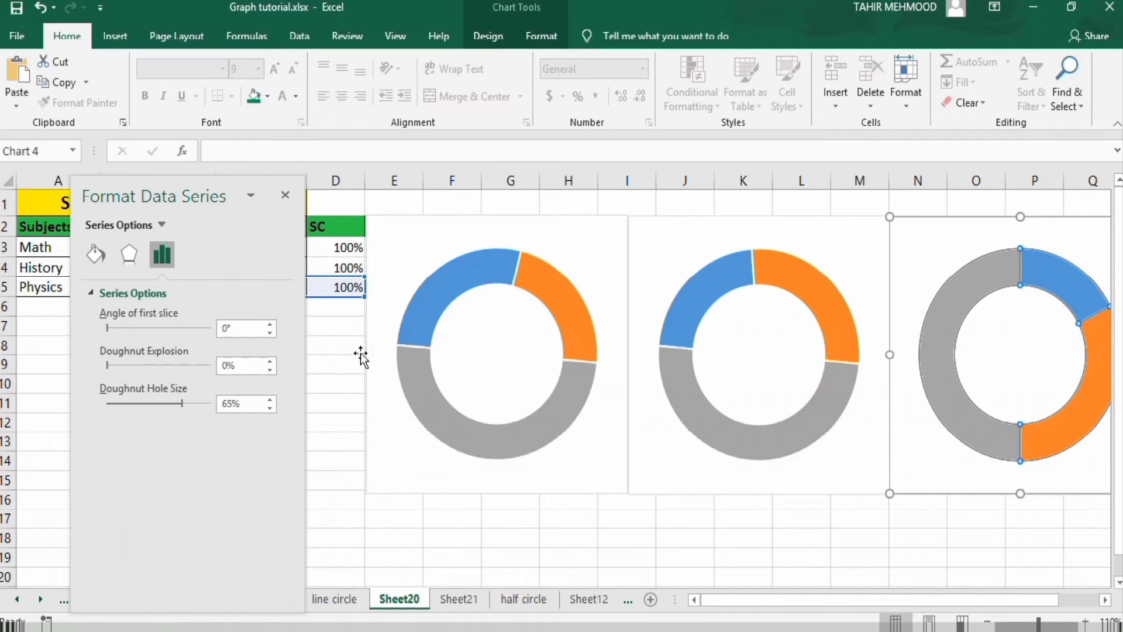
left_click(228, 329)
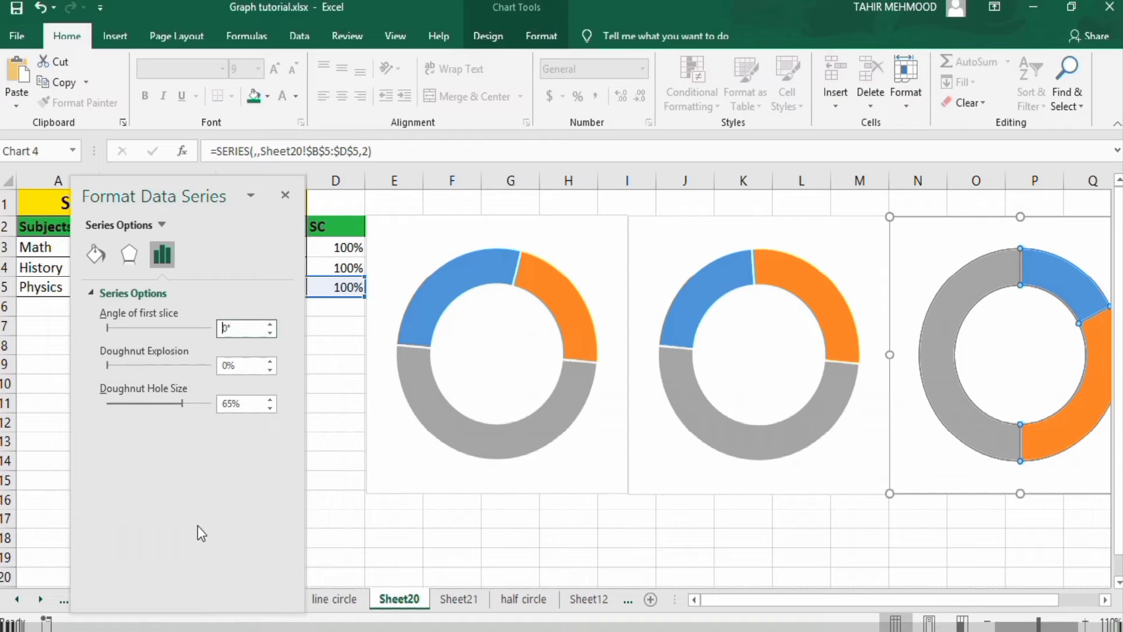
key("Delete")
key("Delete")
- Set the Math marks slice in the first chart to No fill
left_click(547, 280)
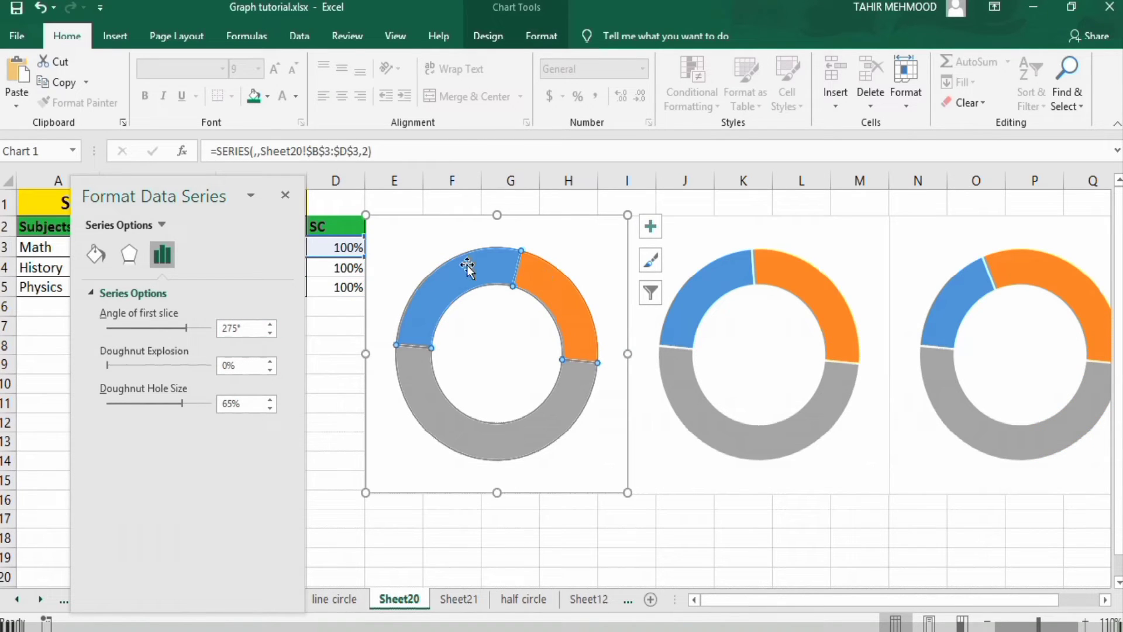
mouse_move(466, 269)
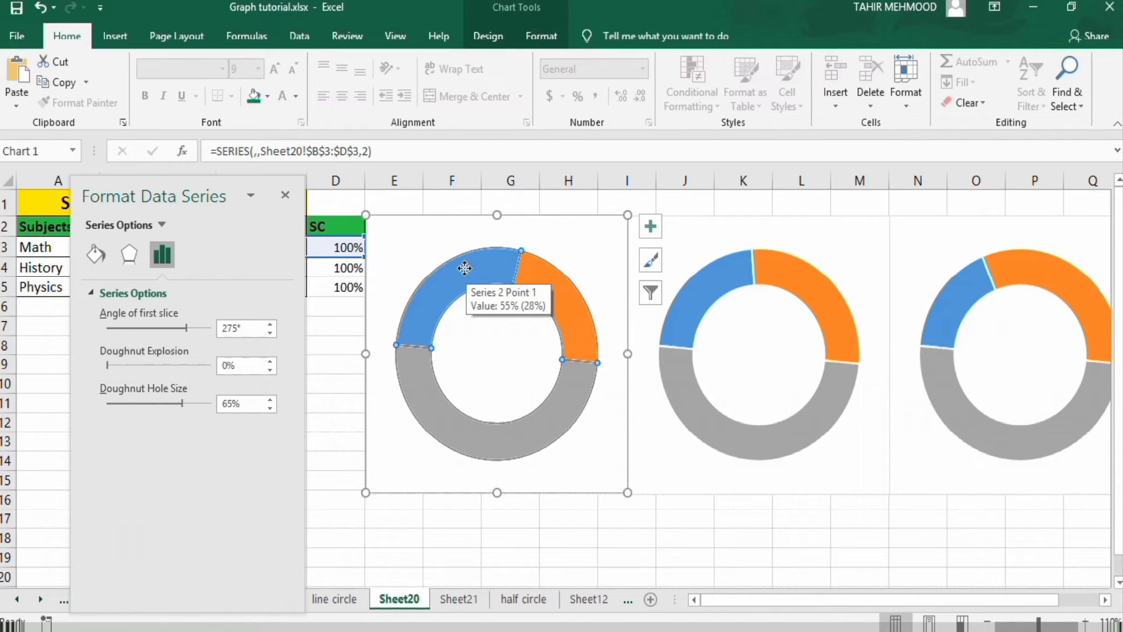
left_click(464, 267)
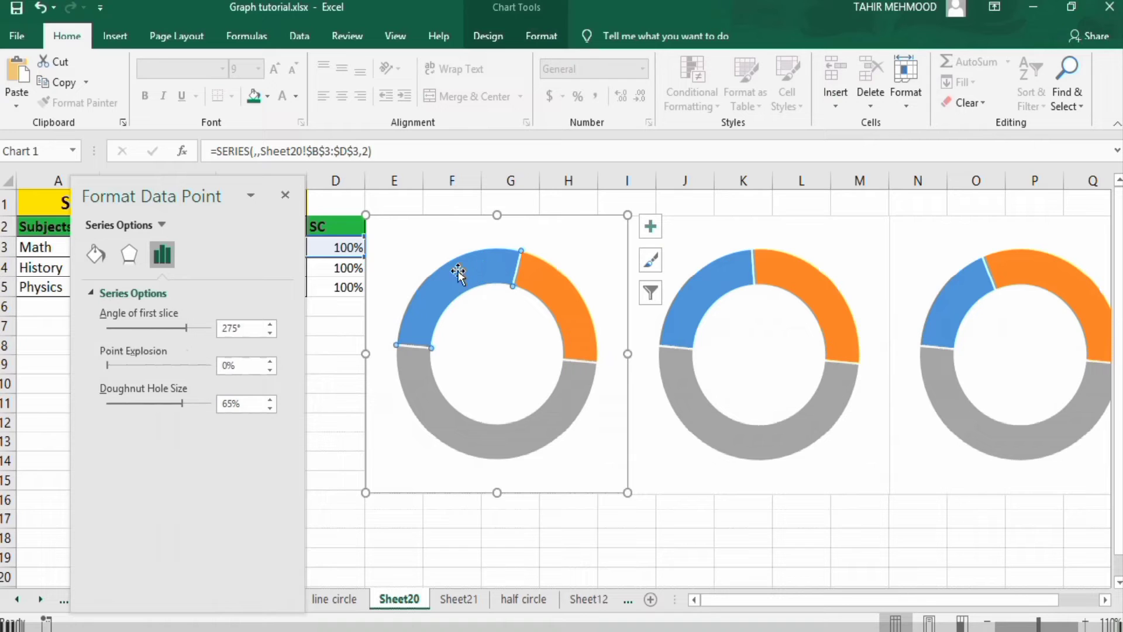
left_click(93, 253)
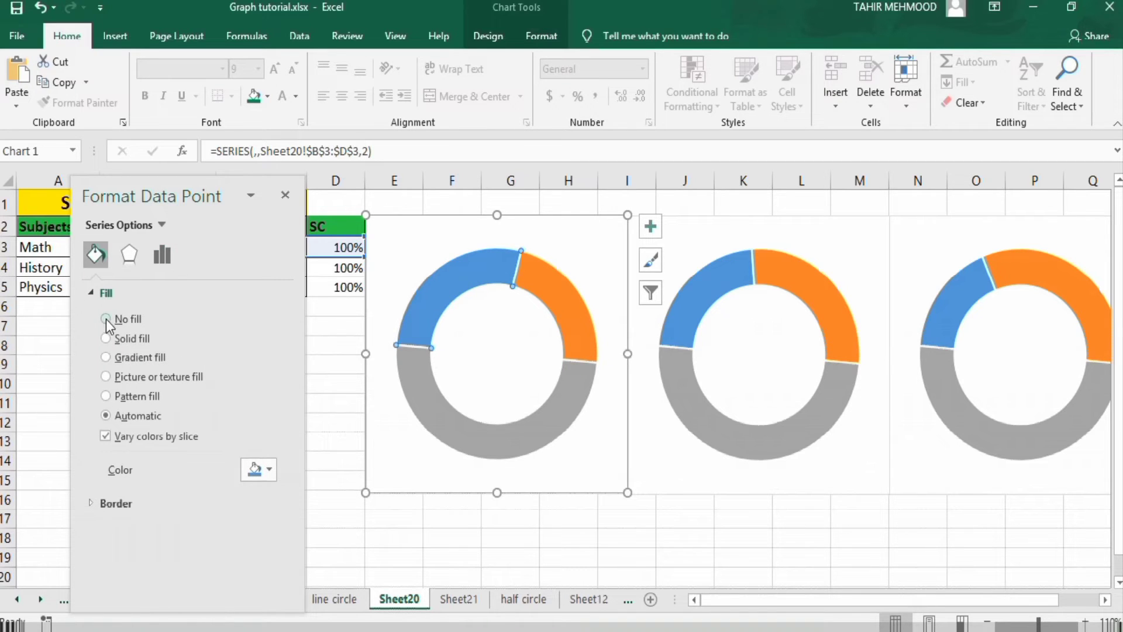
left_click(106, 319)
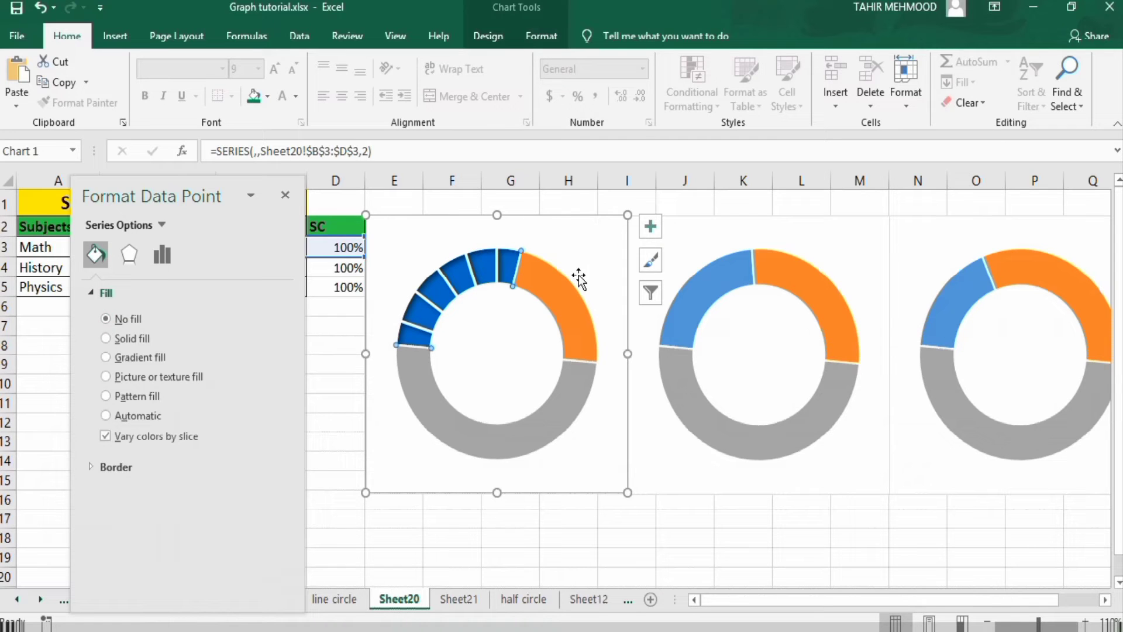
- Fill the first chart's remainder slice solid white at 30% transparency and its grey 100% slice solid white
left_click(560, 288)
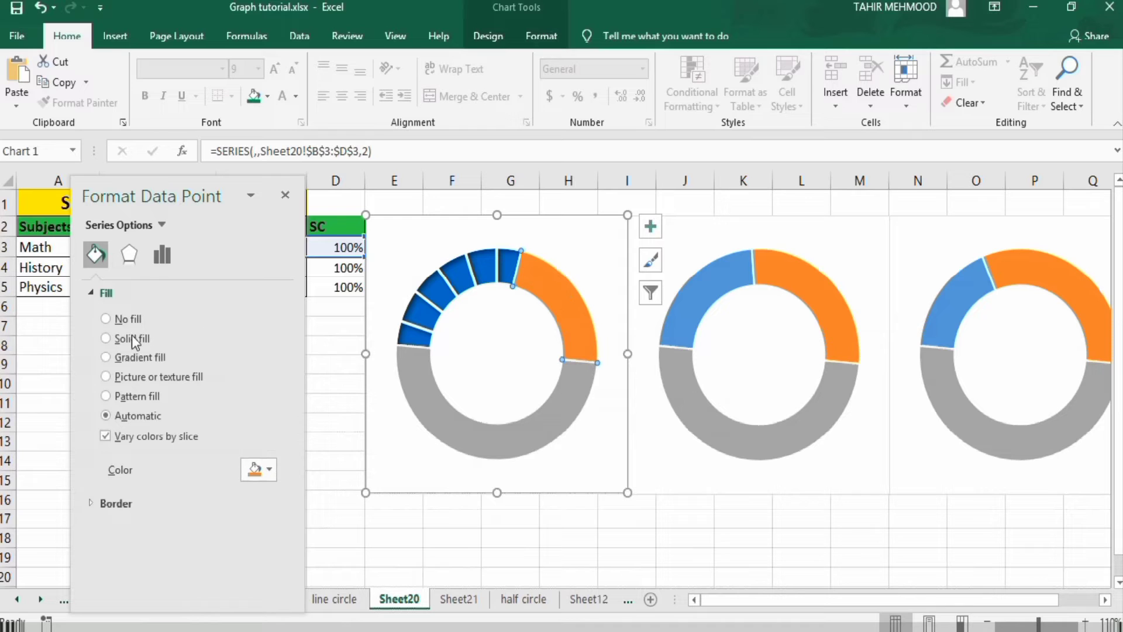
left_click(106, 339)
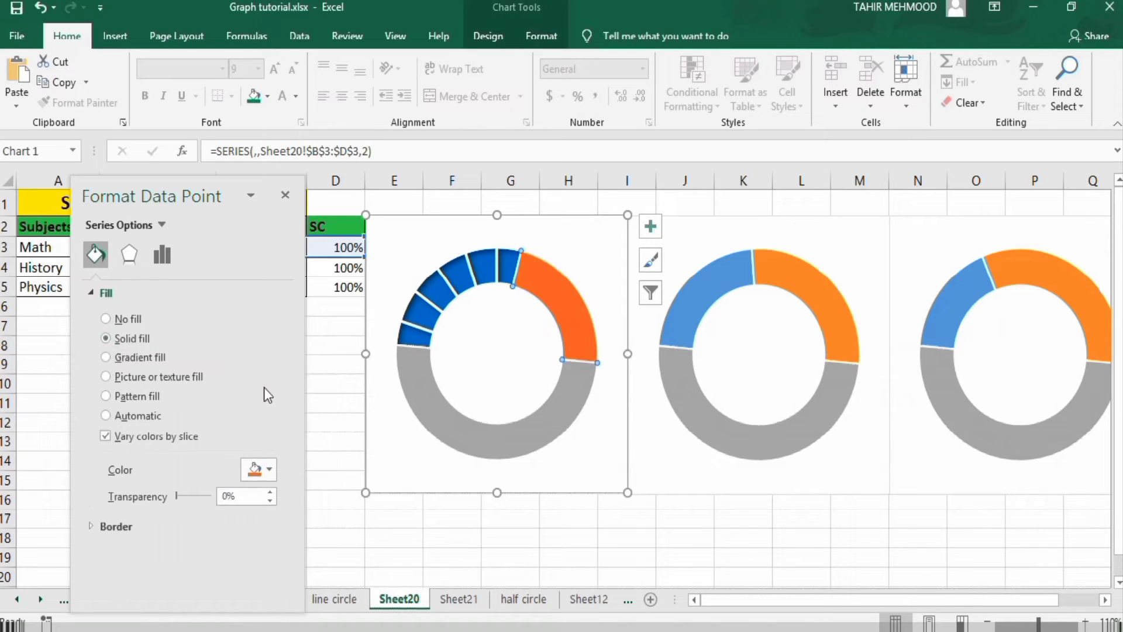
left_click(270, 469)
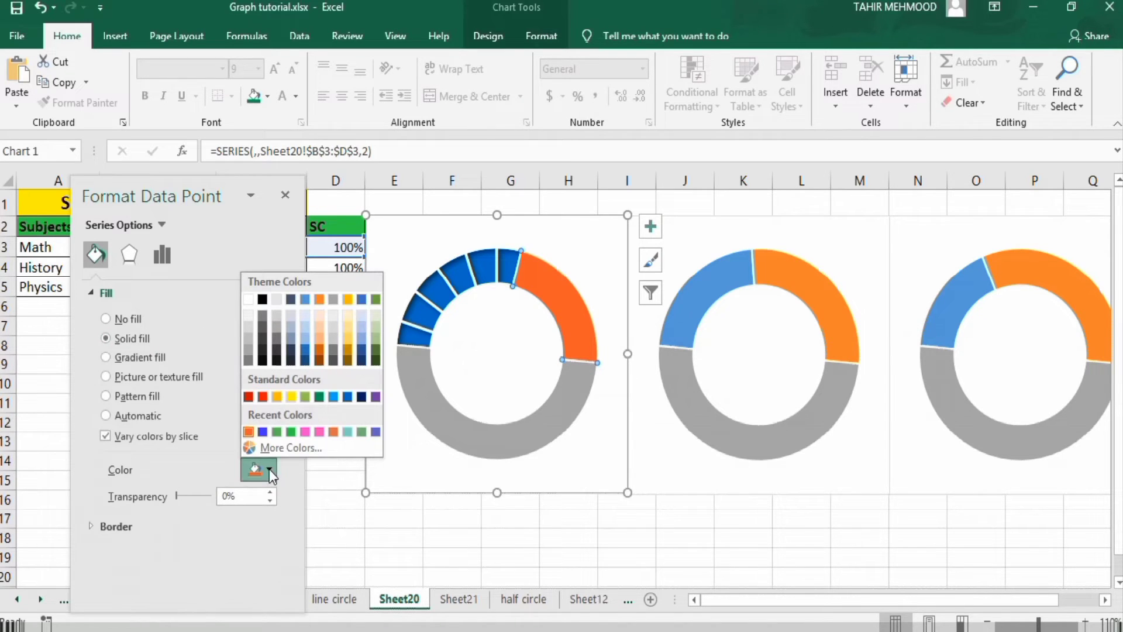
left_click(248, 299)
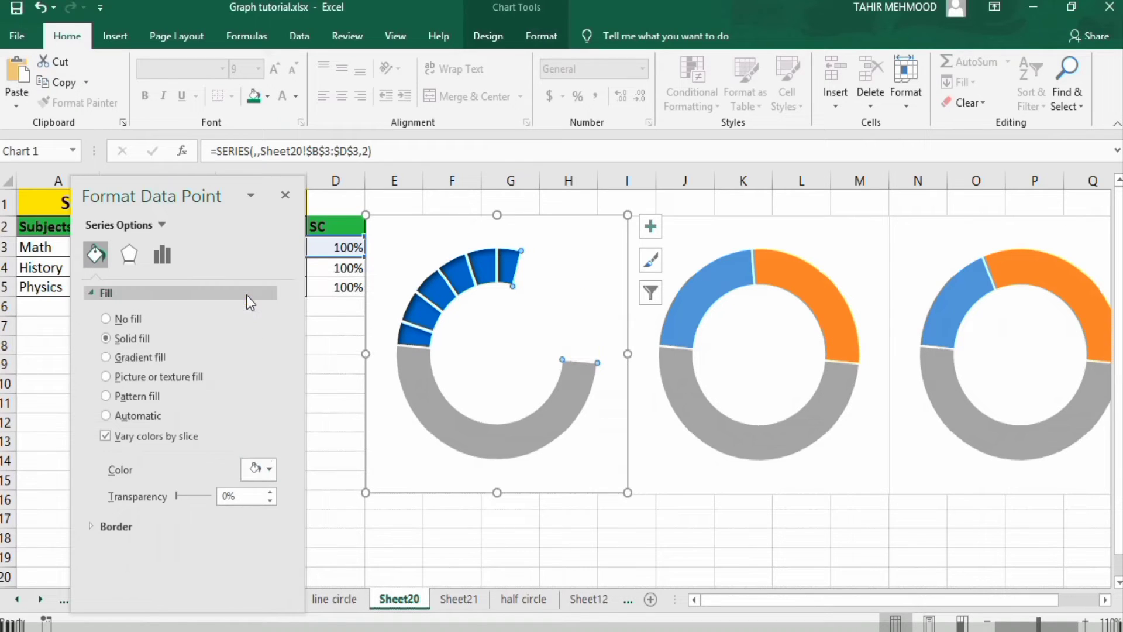
left_click(225, 496)
type("3")
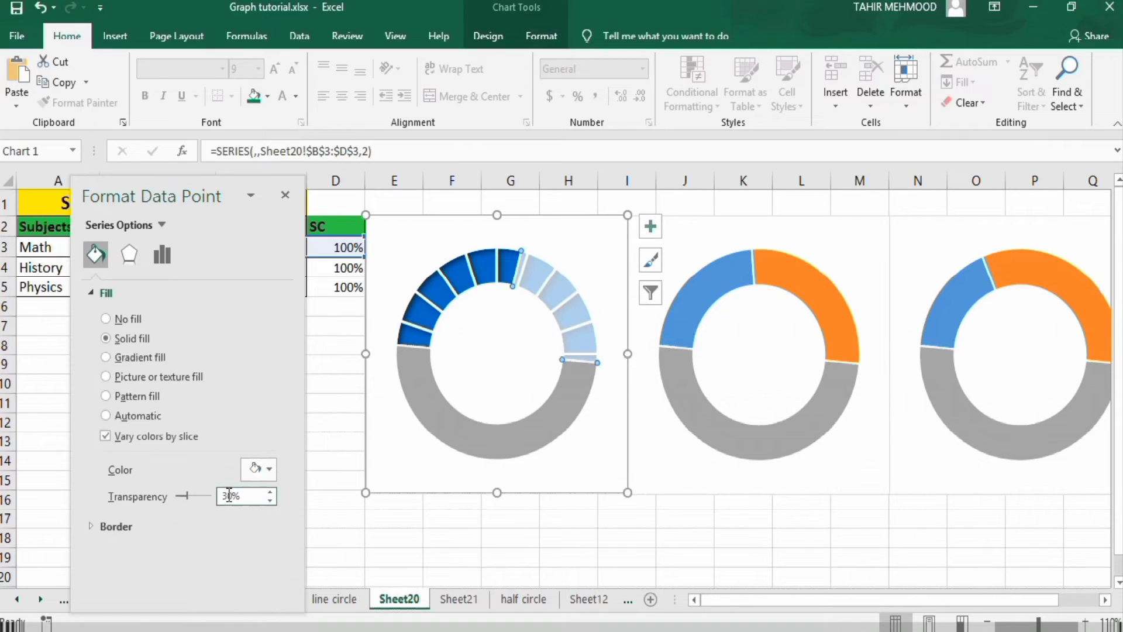
left_click(475, 437)
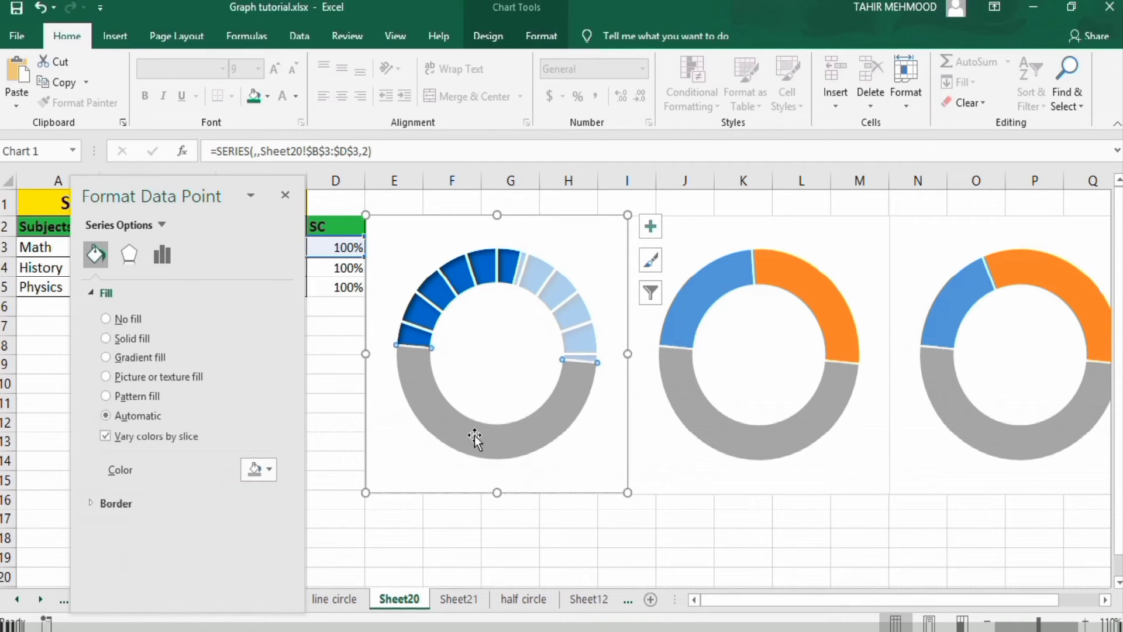
left_click(105, 339)
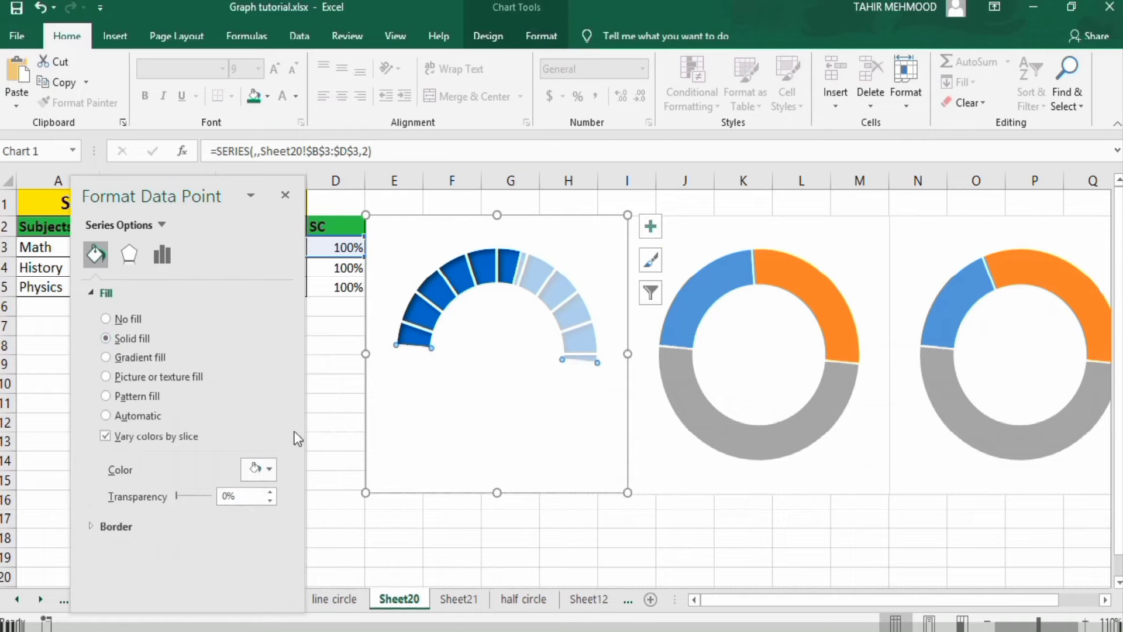
- Set the History marks slice in the second chart to No fill
left_click(706, 287)
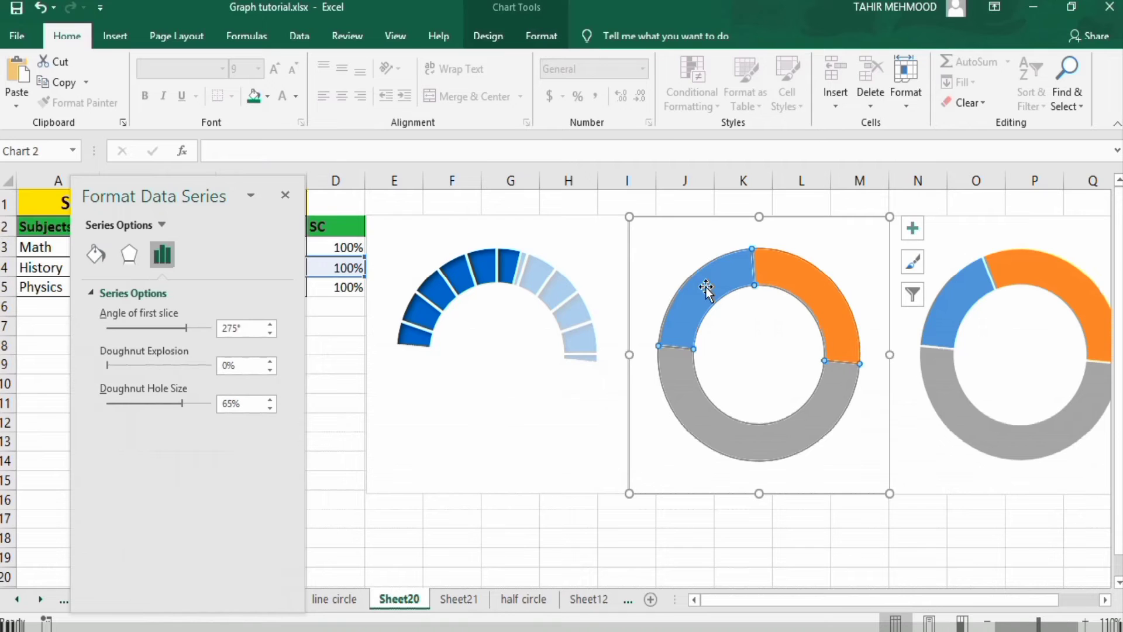
left_click(705, 286)
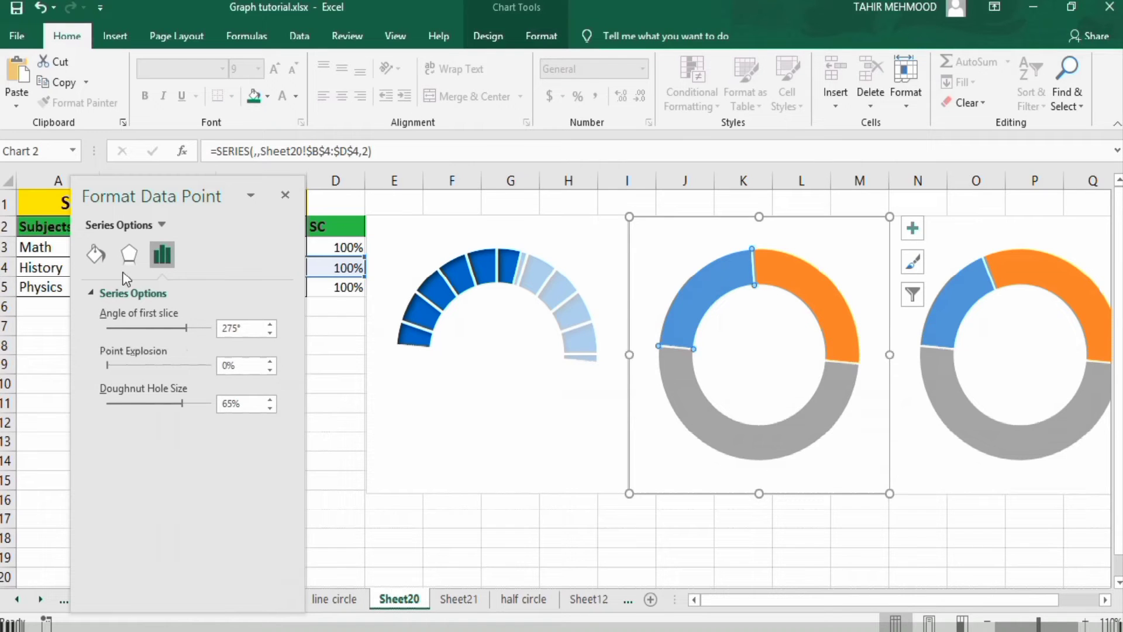
left_click(95, 254)
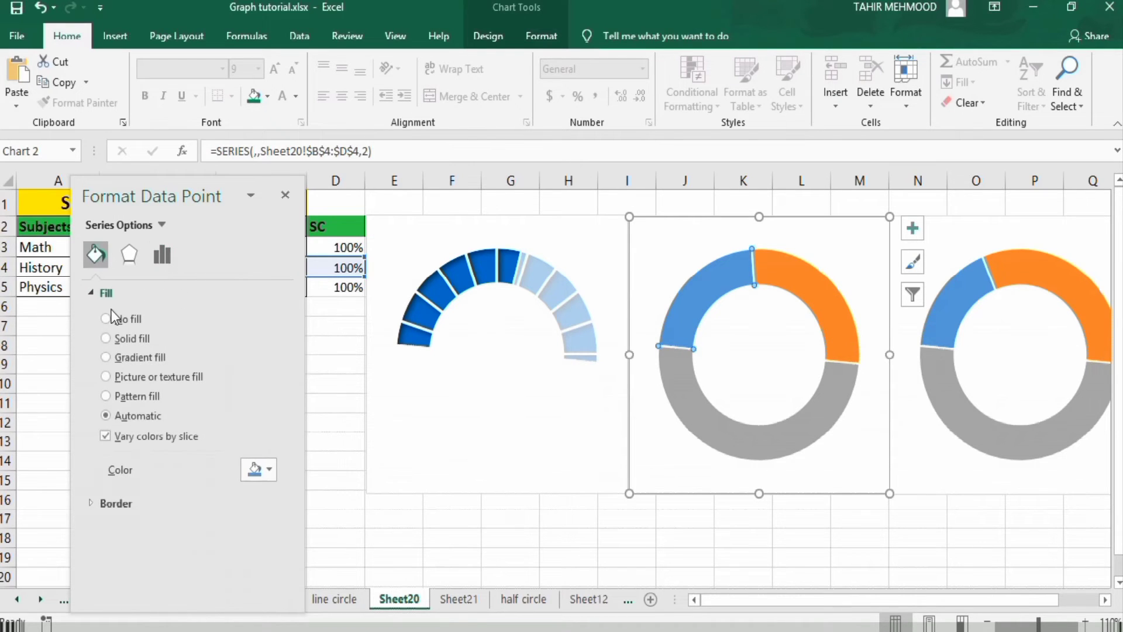
left_click(106, 318)
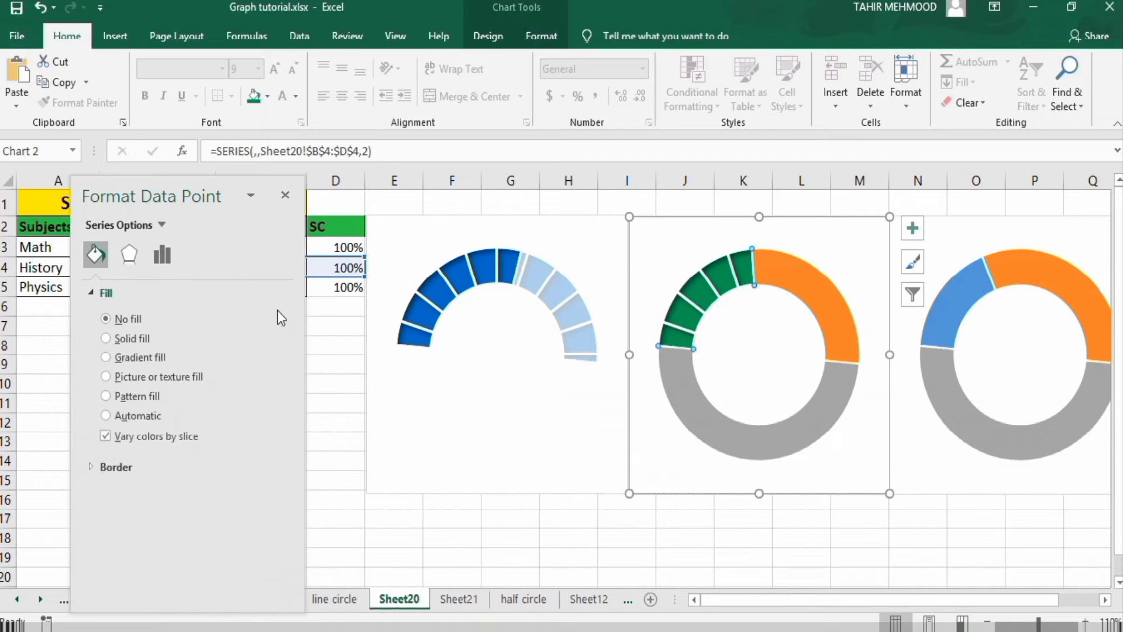
- Fill the second chart's remainder slice solid white at 30% transparency and its grey 100% slice solid white
left_click(795, 280)
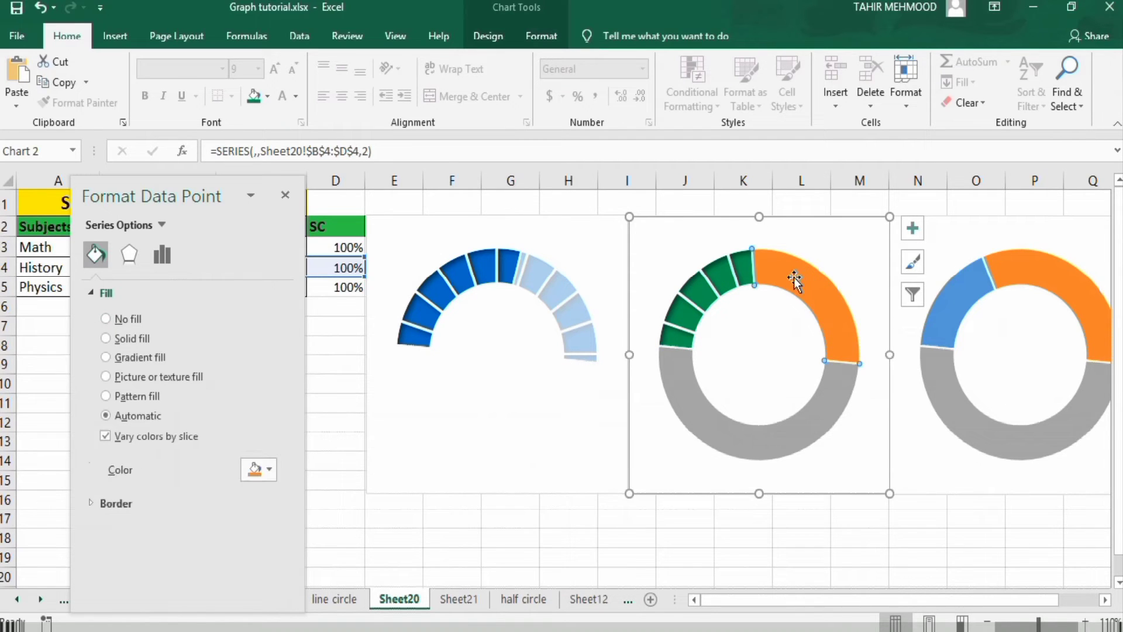
left_click(106, 340)
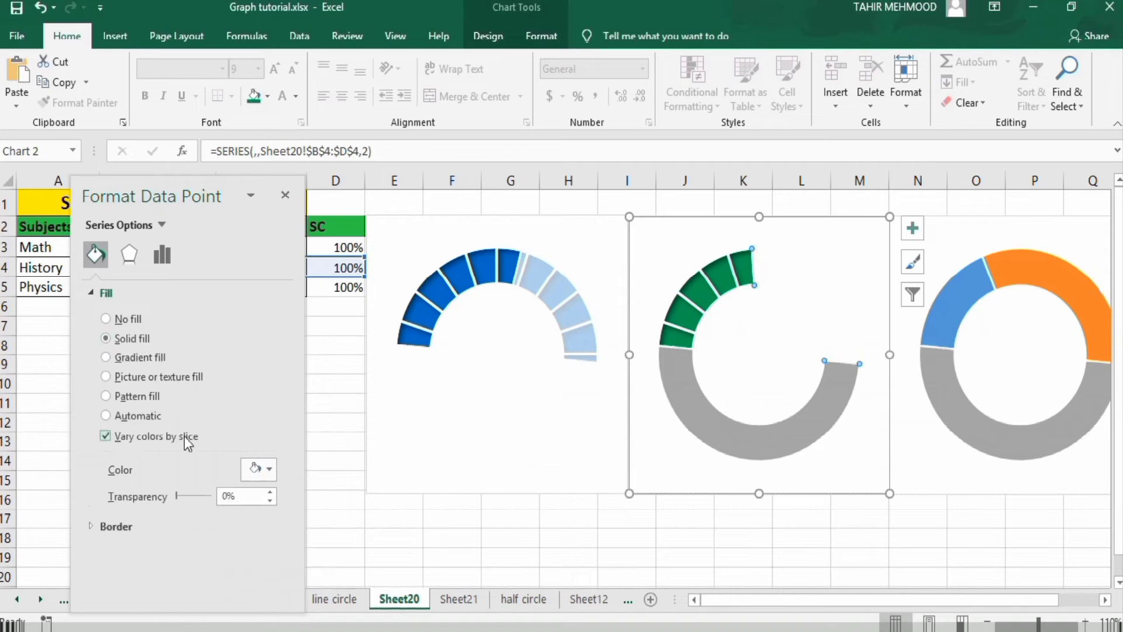
left_click(225, 496)
type("3")
key("Return")
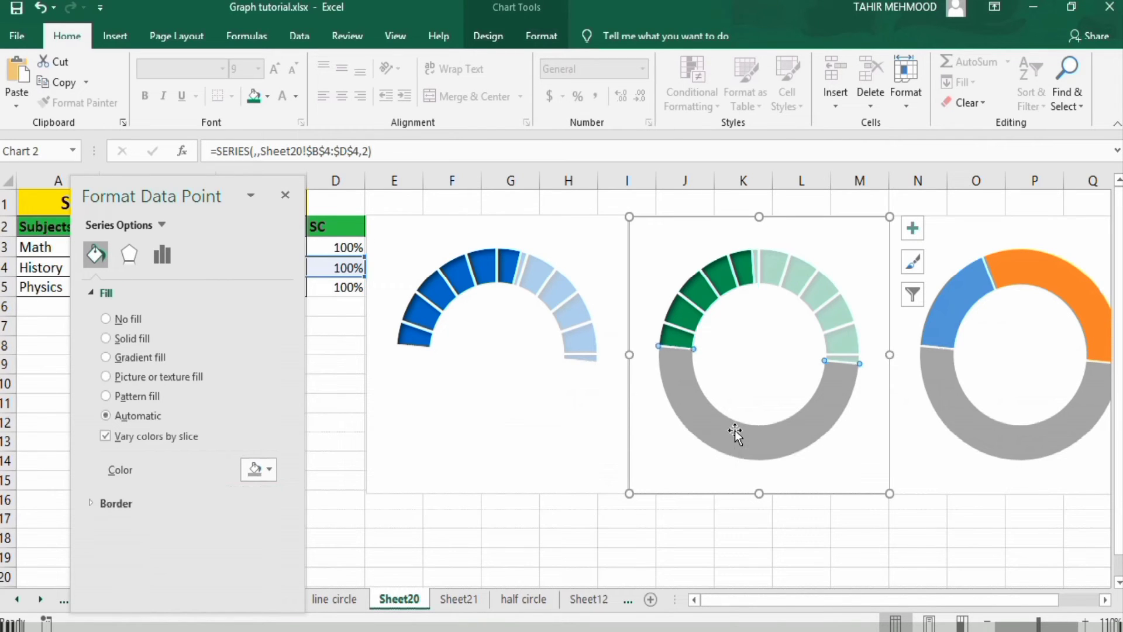
left_click(106, 338)
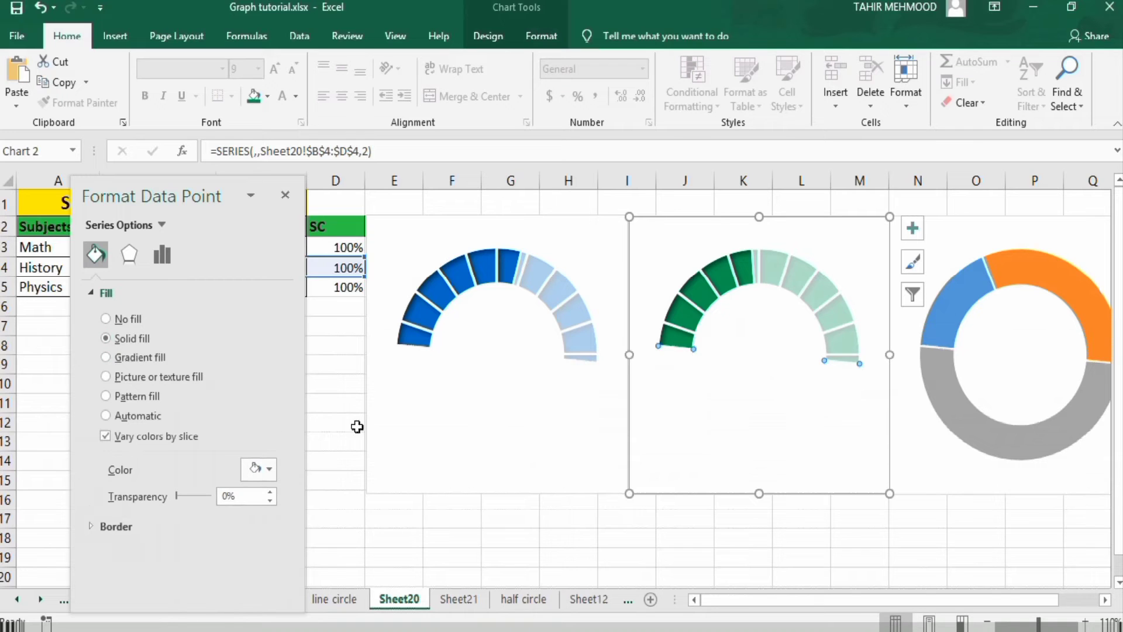
- Set the Physics marks slice in the third chart to No fill
left_click(968, 284)
left_click(968, 283)
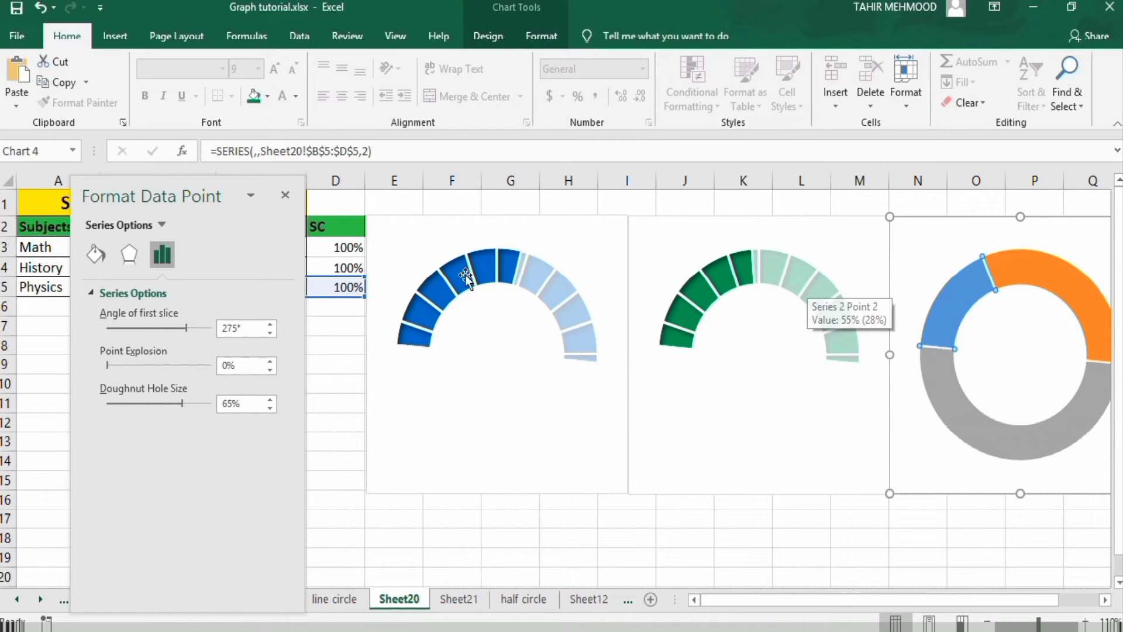
left_click(96, 256)
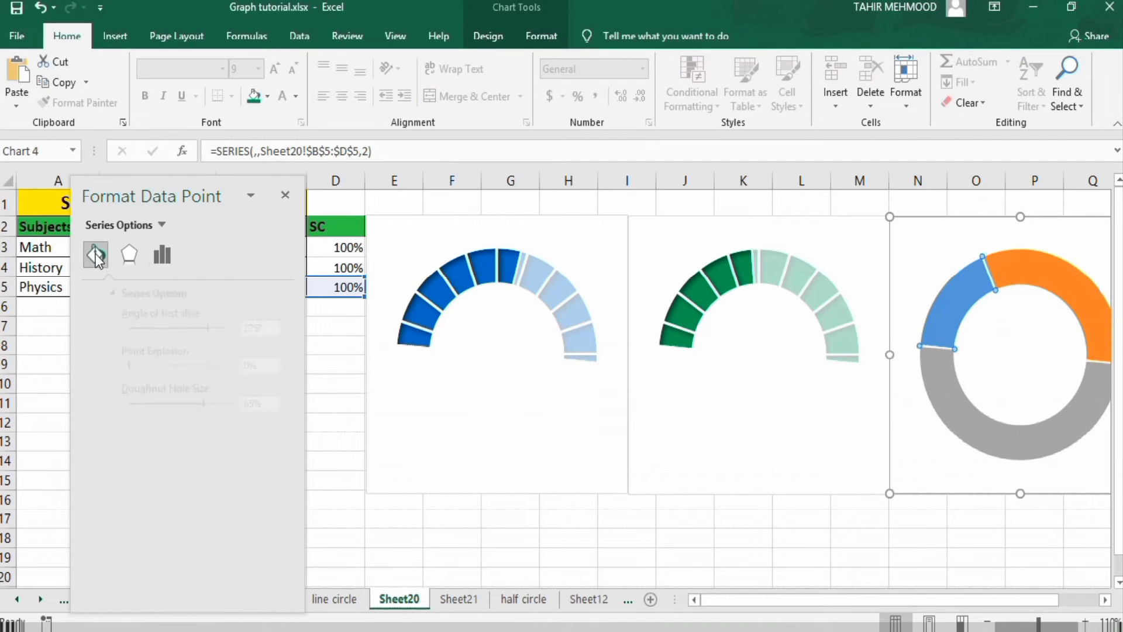
left_click(106, 319)
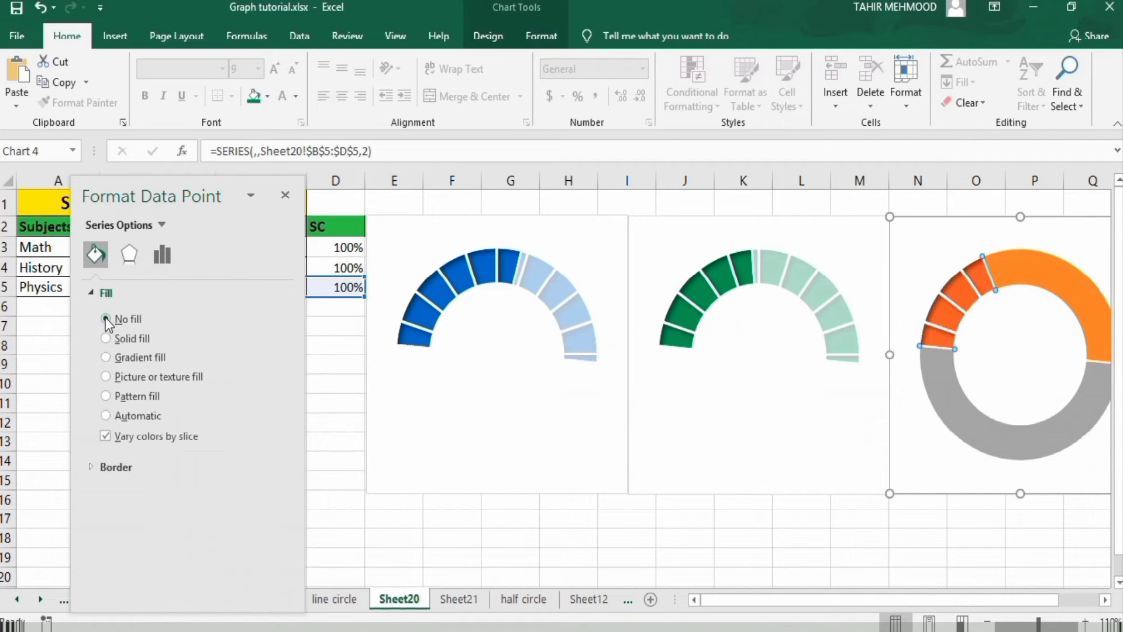
- Fill the third chart's remainder slice solid white at 30% transparency and its grey 100% slice solid white
left_click(1044, 272)
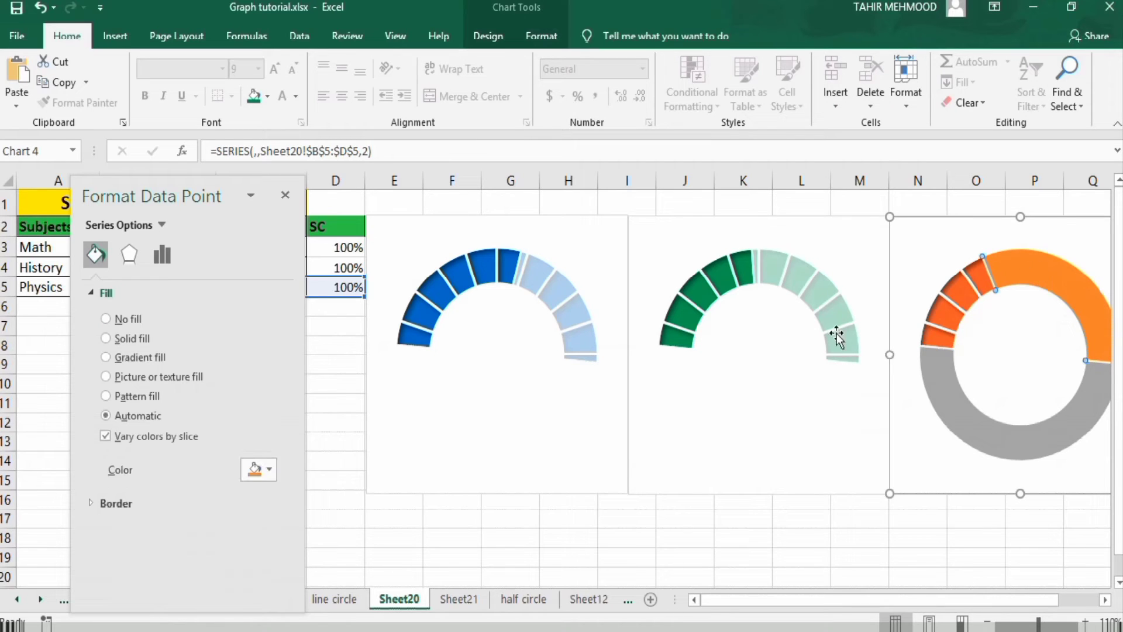
left_click(106, 339)
left_click(225, 496)
type("3")
key("Return")
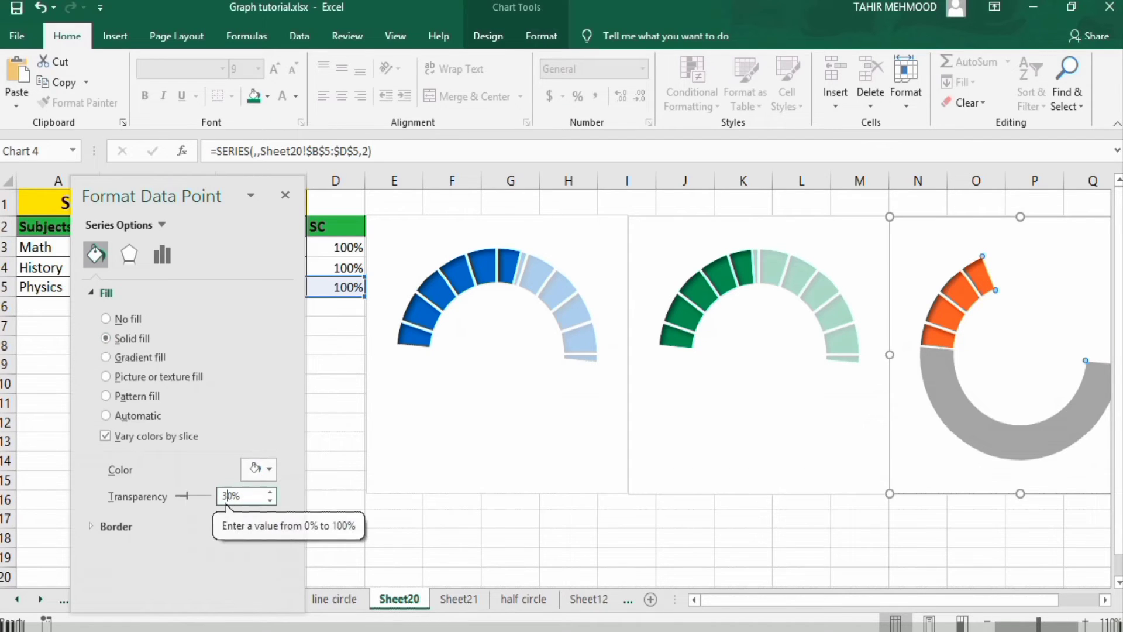
left_click(954, 412)
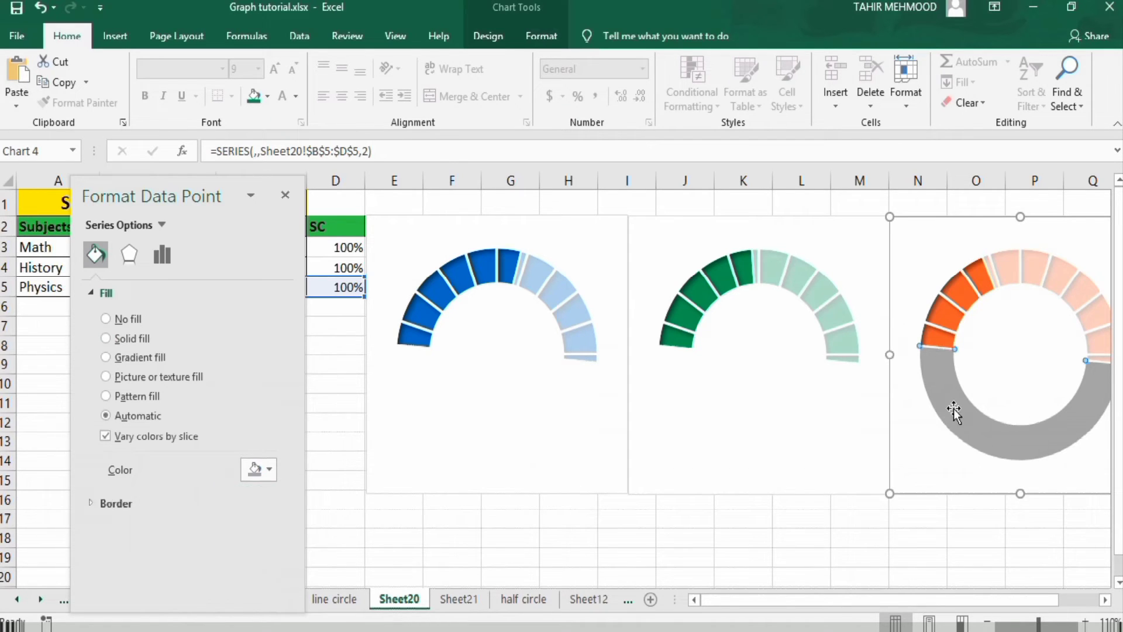
left_click(107, 339)
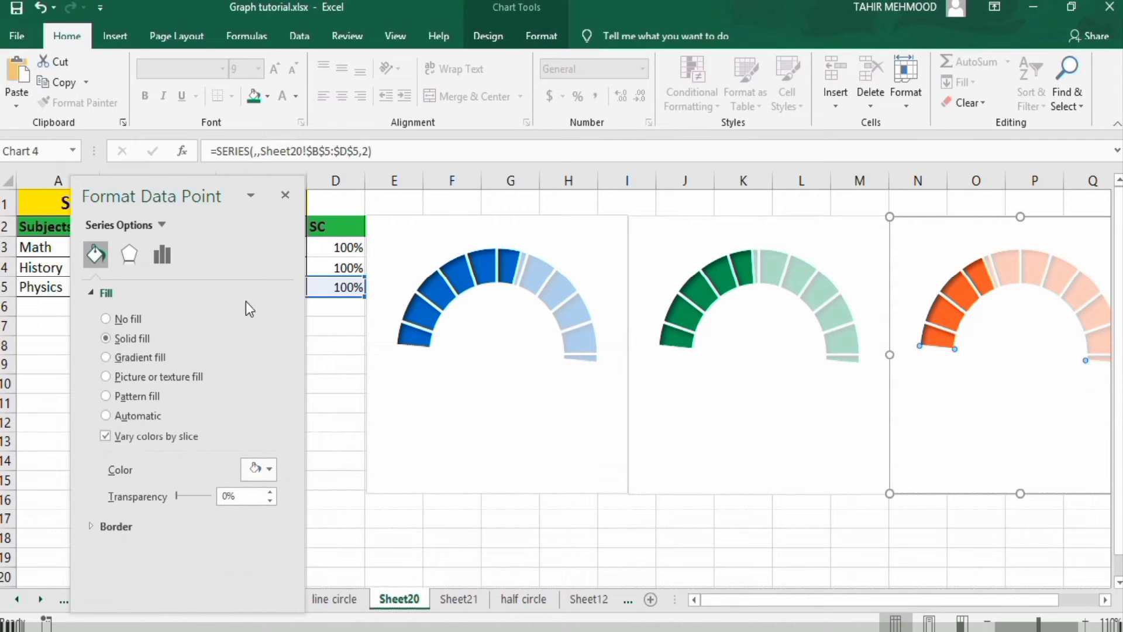
left_click(286, 194)
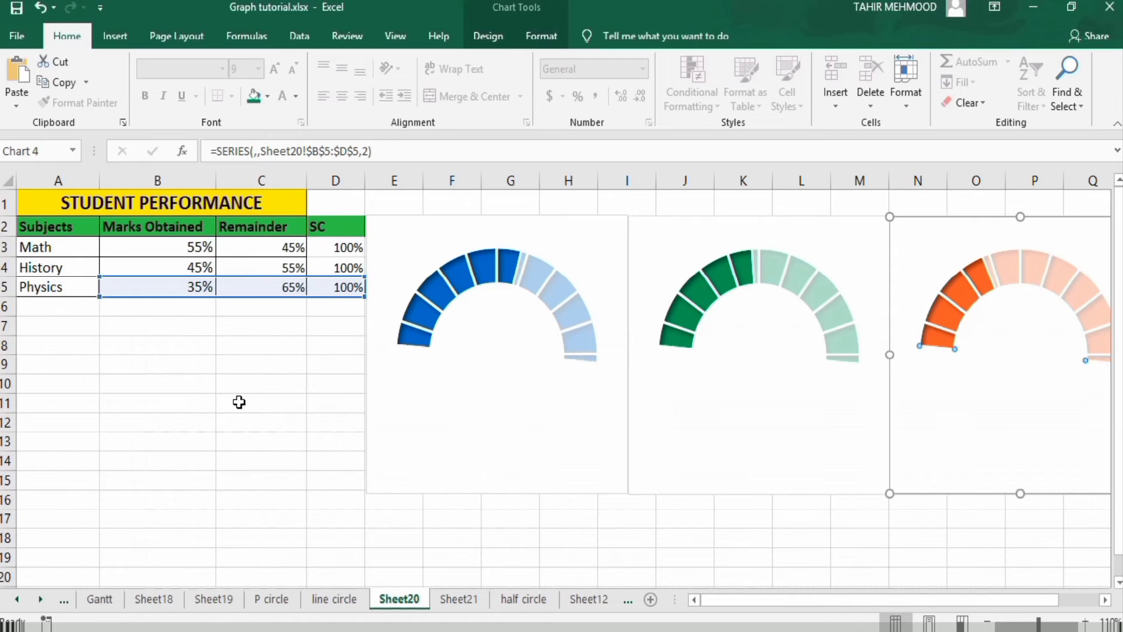
left_click(114, 37)
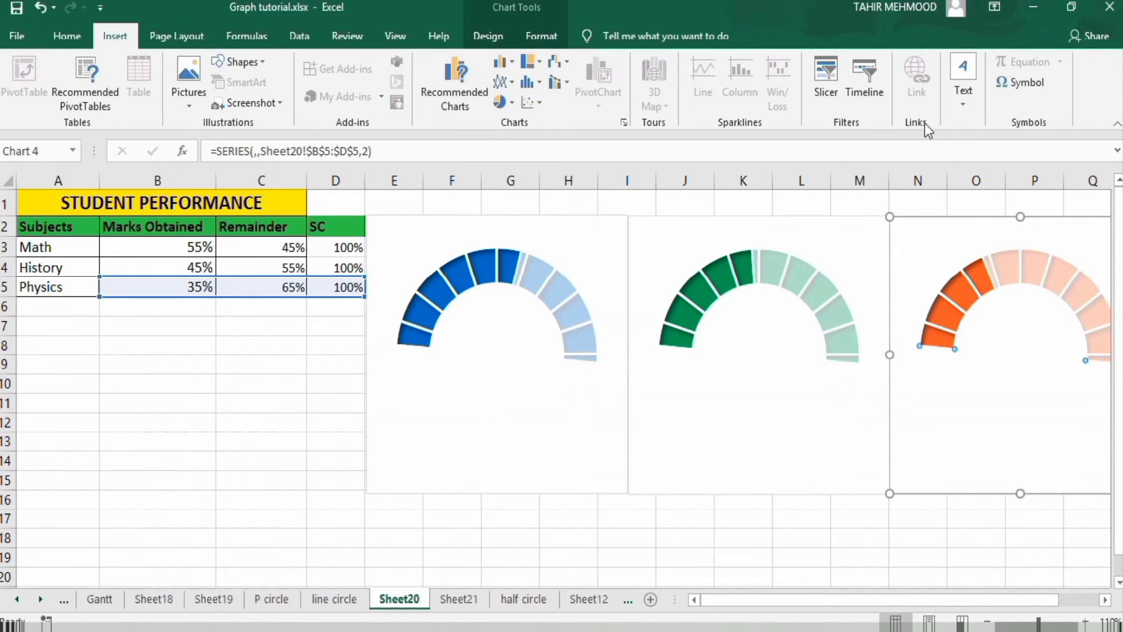
left_click(963, 94)
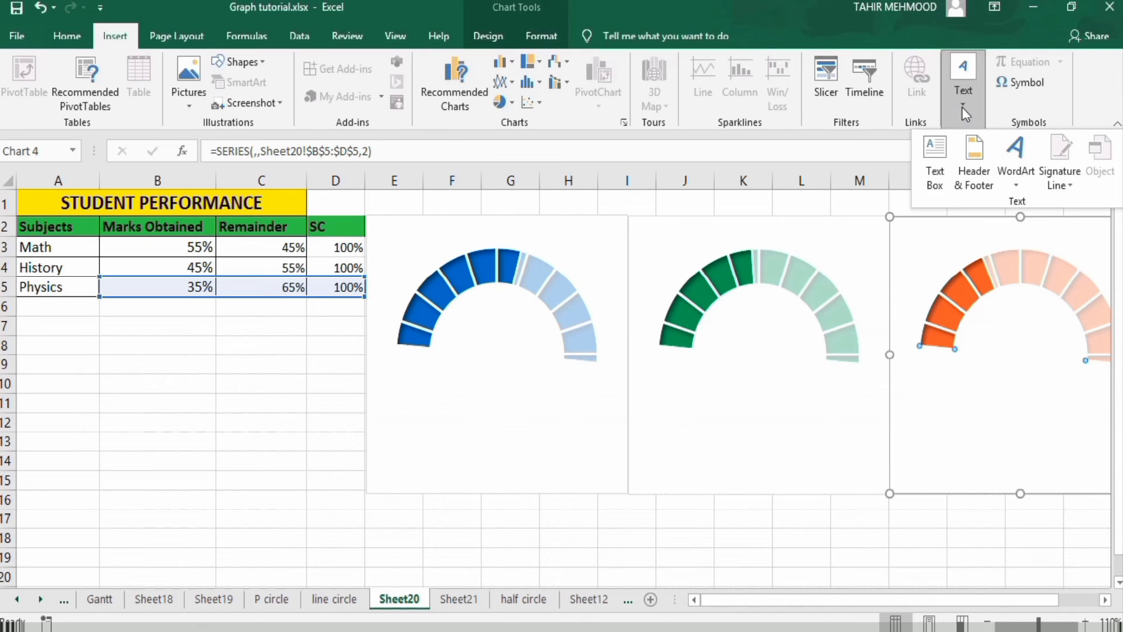
left_click(934, 153)
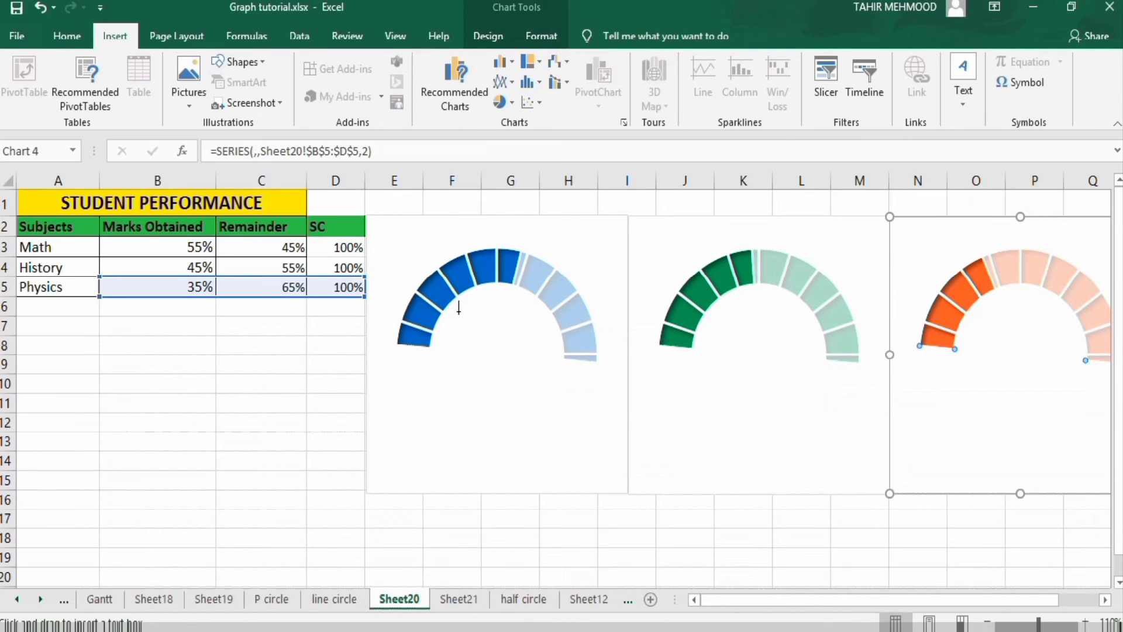
mouse_move(456, 310)
left_mouse_down()
mouse_move(511, 311)
mouse_move(516, 353)
mouse_move(539, 357)
left_mouse_up()
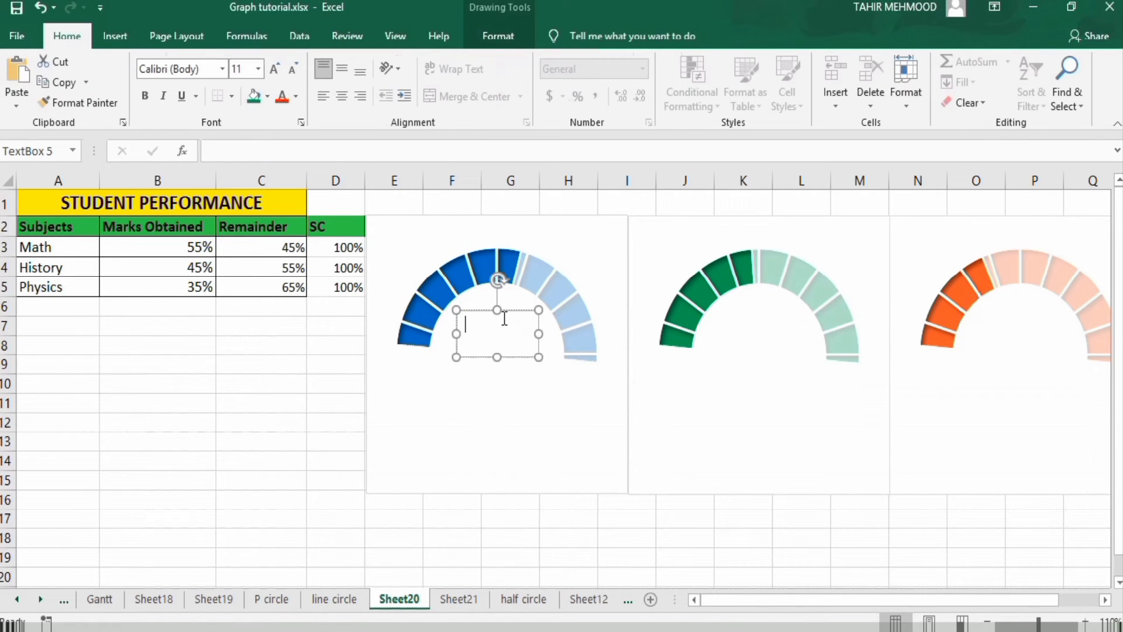
left_click_drag(496, 310, 495, 304)
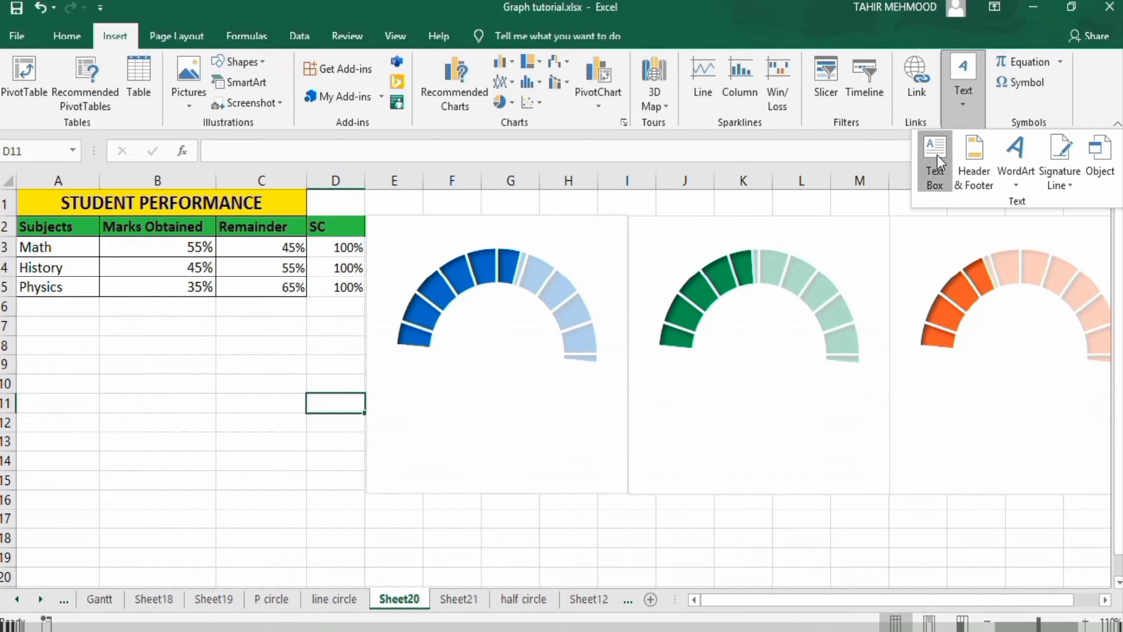
- Insert a text box about 0.58" high inside the arc of the blue gauge
left_click(937, 157)
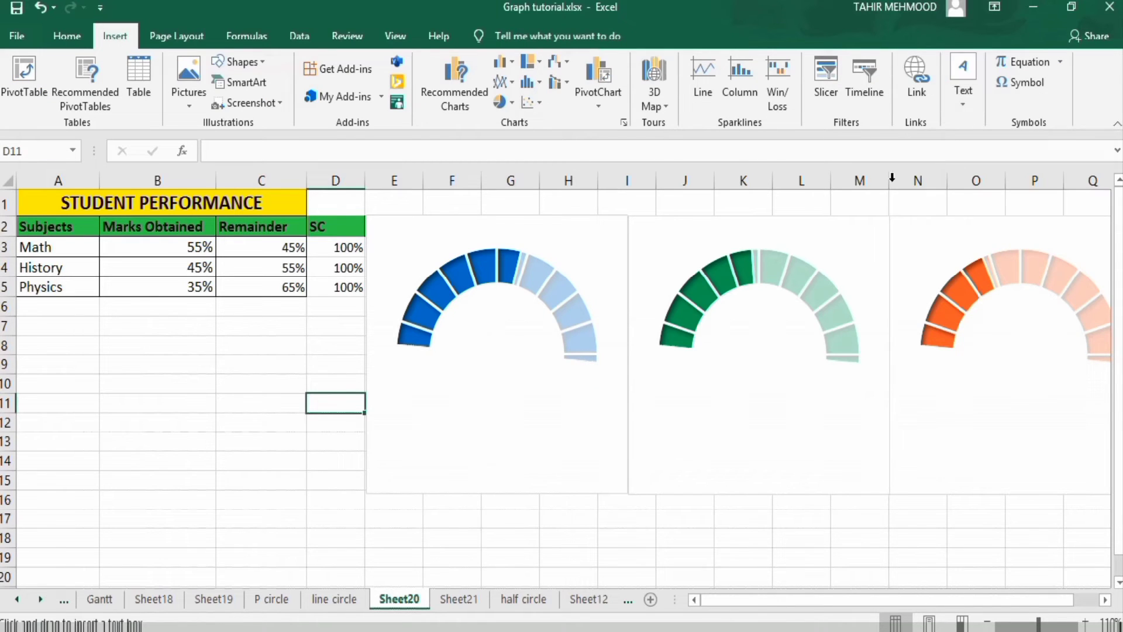
mouse_move(459, 307)
left_mouse_down()
mouse_move(526, 323)
mouse_move(535, 359)
left_mouse_up()
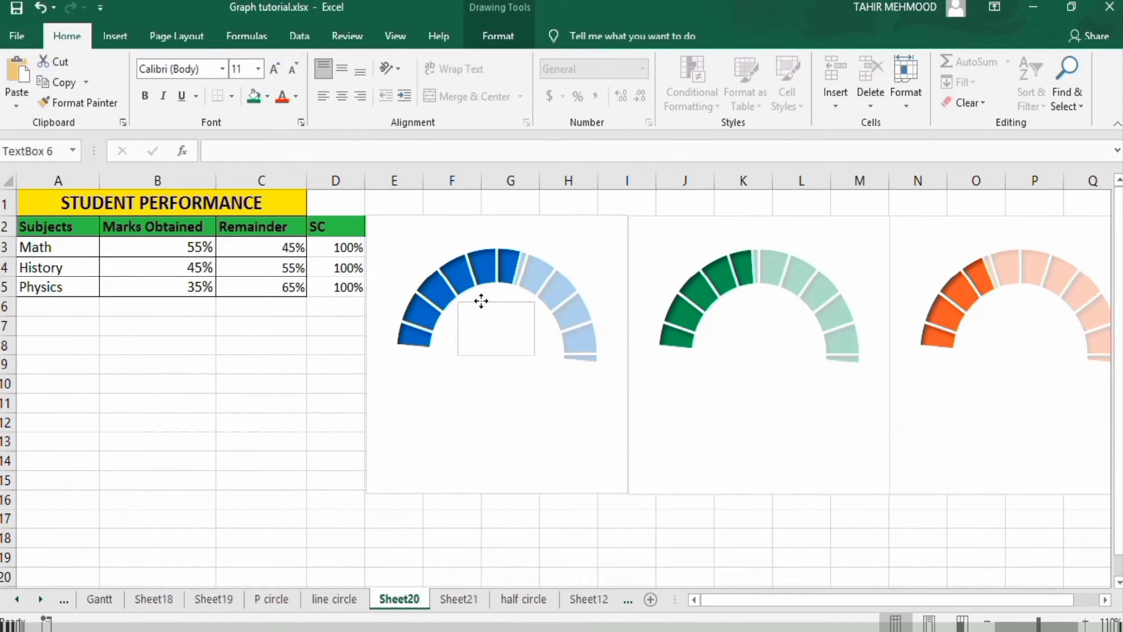
left_click_drag(481, 306, 481, 299)
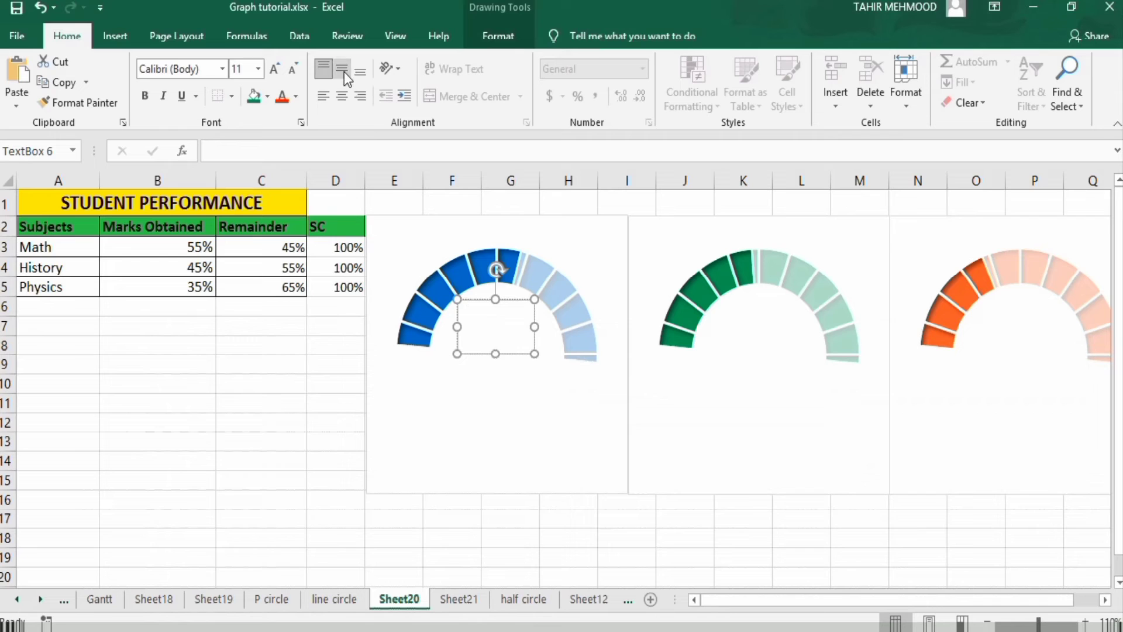
- Centre the text box's content in both directions and link it to the Math marks with =$B$3
left_click(253, 151)
type("=")
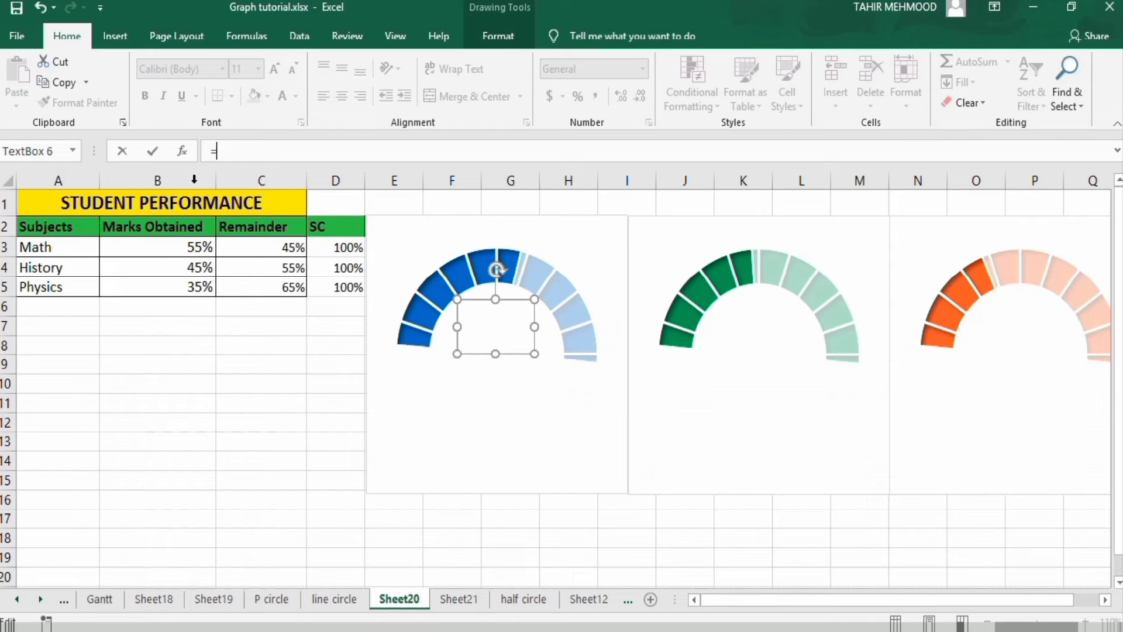
left_click(157, 249)
key("Return")
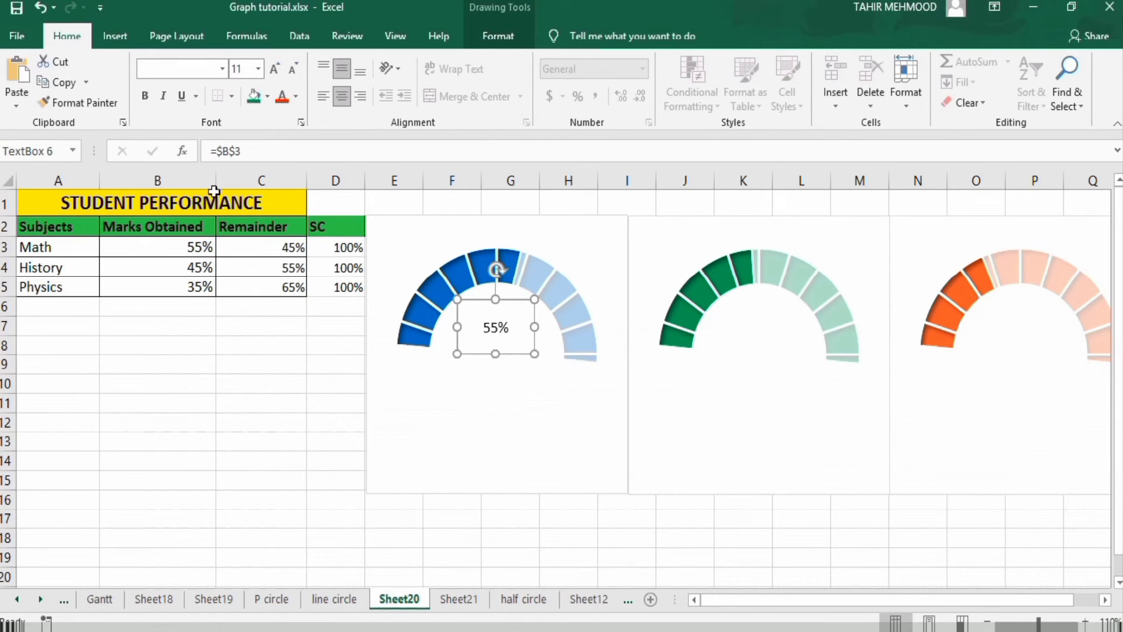
left_click(272, 386)
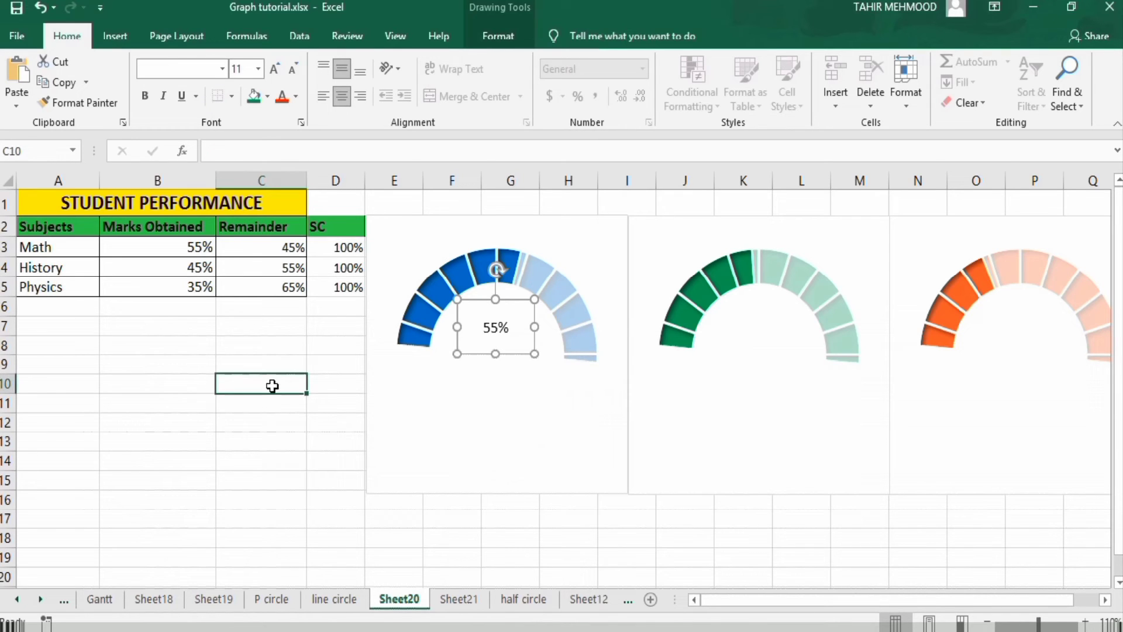
- Set the Math percentage label to Impact, size 28, and widen its text box to about 0.9"
left_click(459, 329)
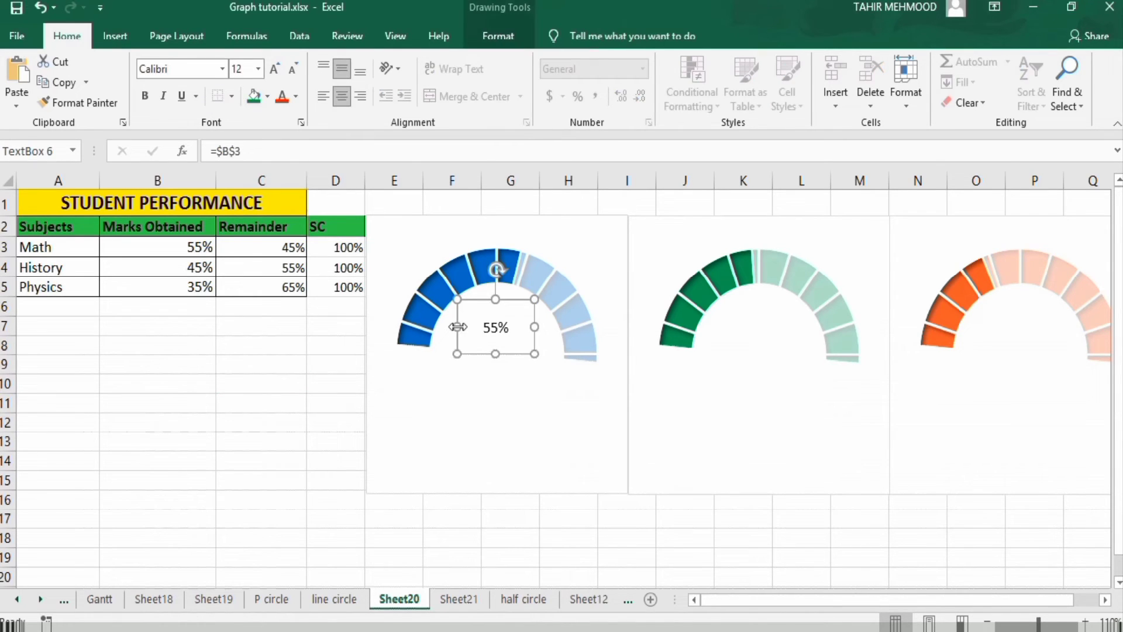
left_click(223, 69)
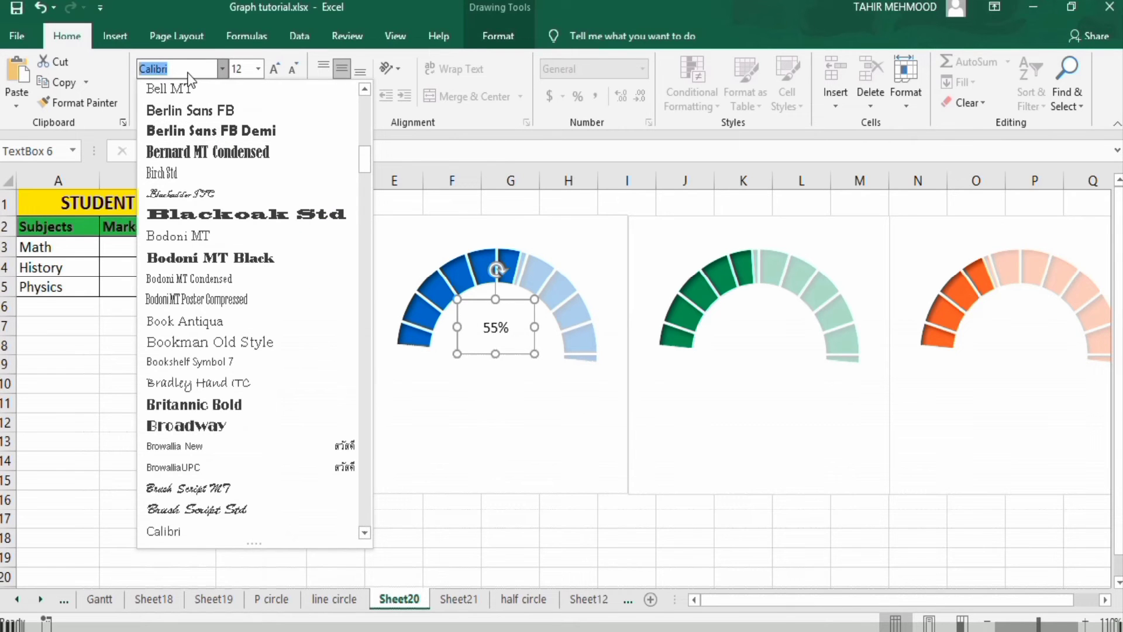
type("Impact")
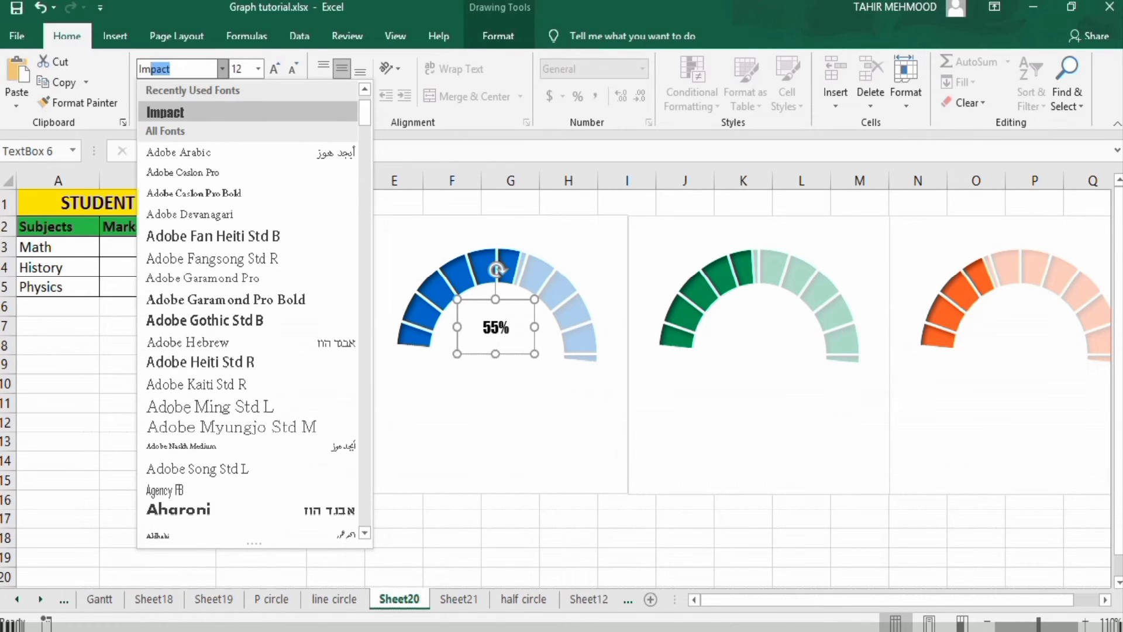
left_click(197, 113)
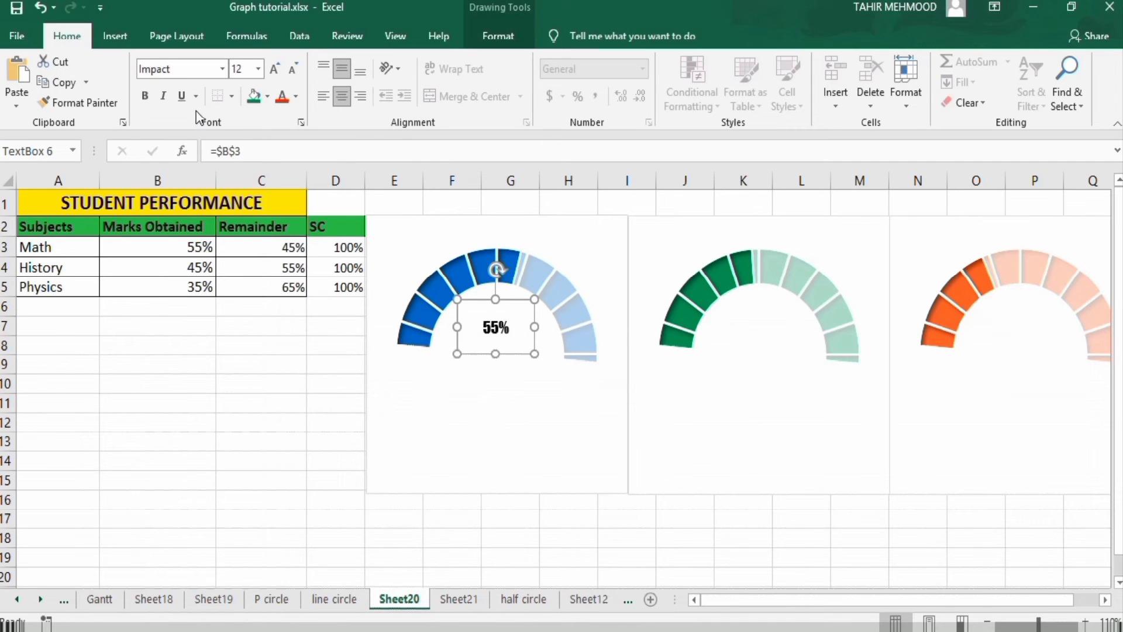
left_click(259, 69)
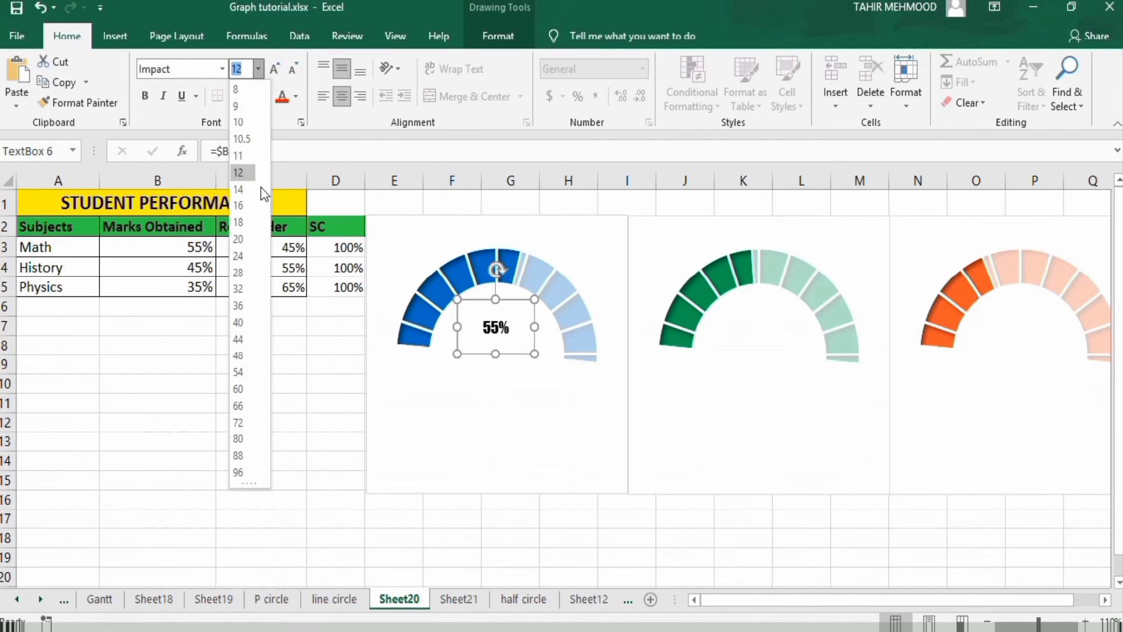
left_click(242, 272)
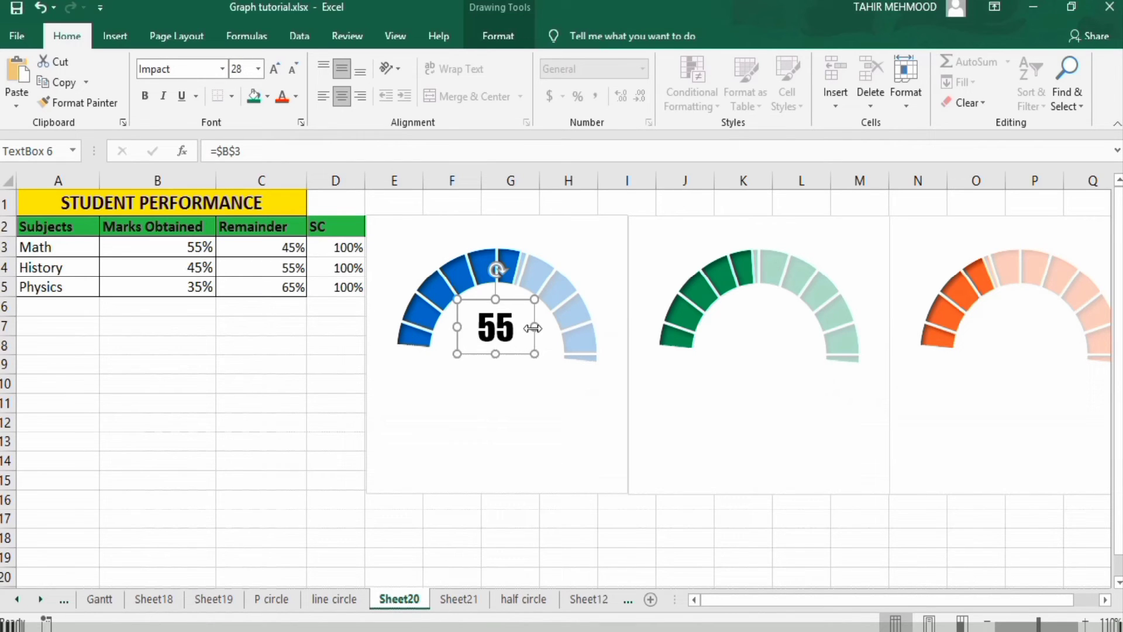
left_click_drag(534, 328, 537, 326)
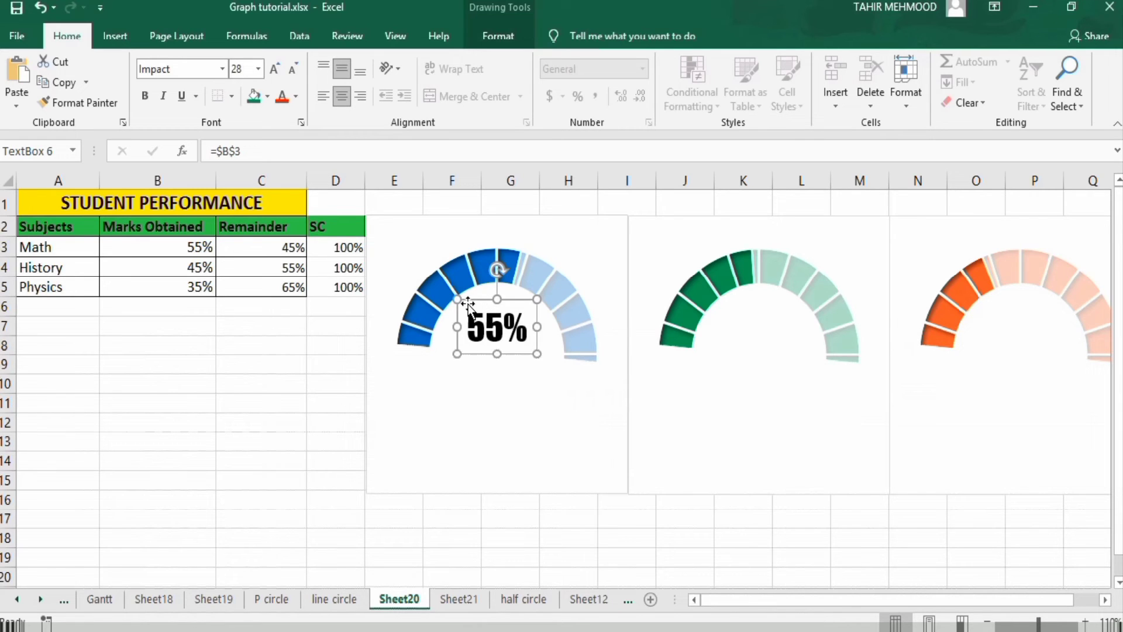
- Colour the Math percentage label standard blue and set its text box to No Outline
left_click(297, 95)
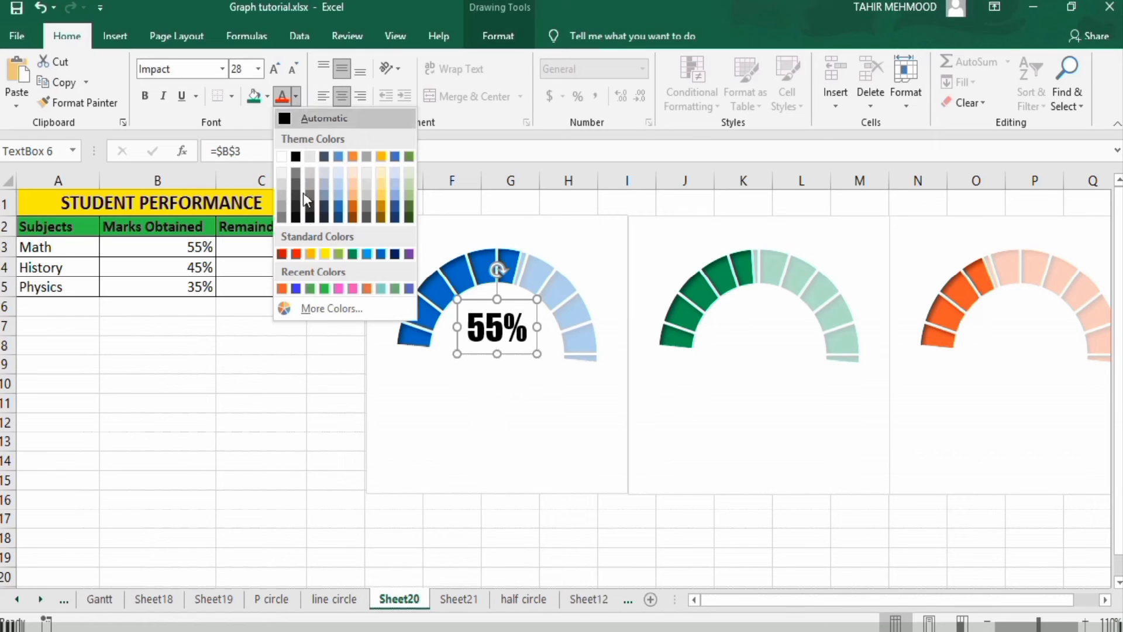
left_click(382, 253)
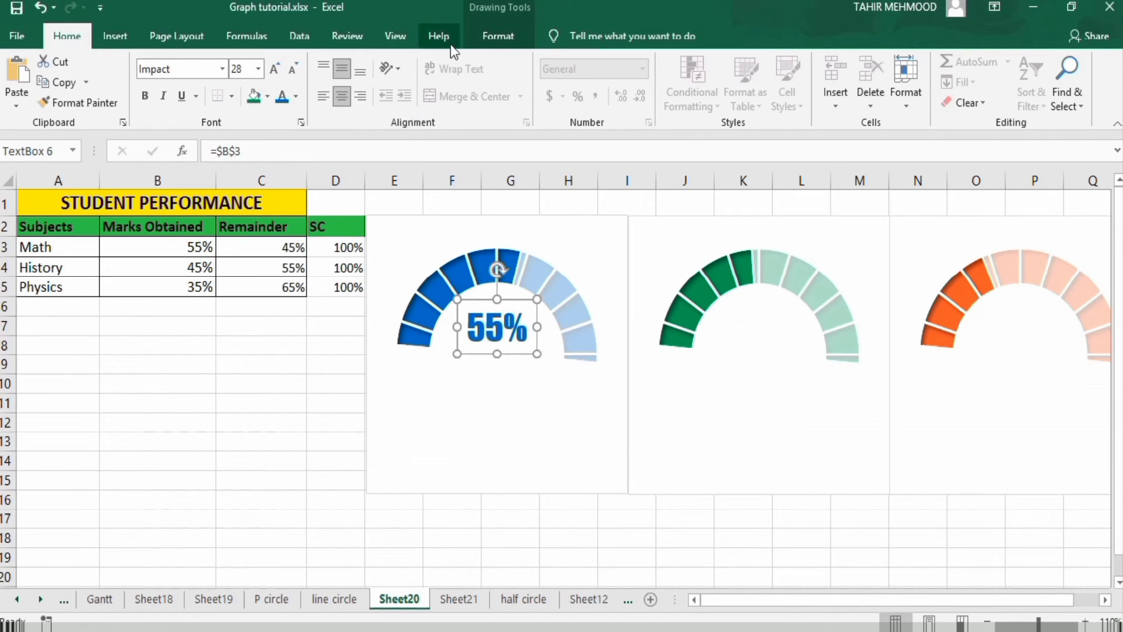
left_click(493, 41)
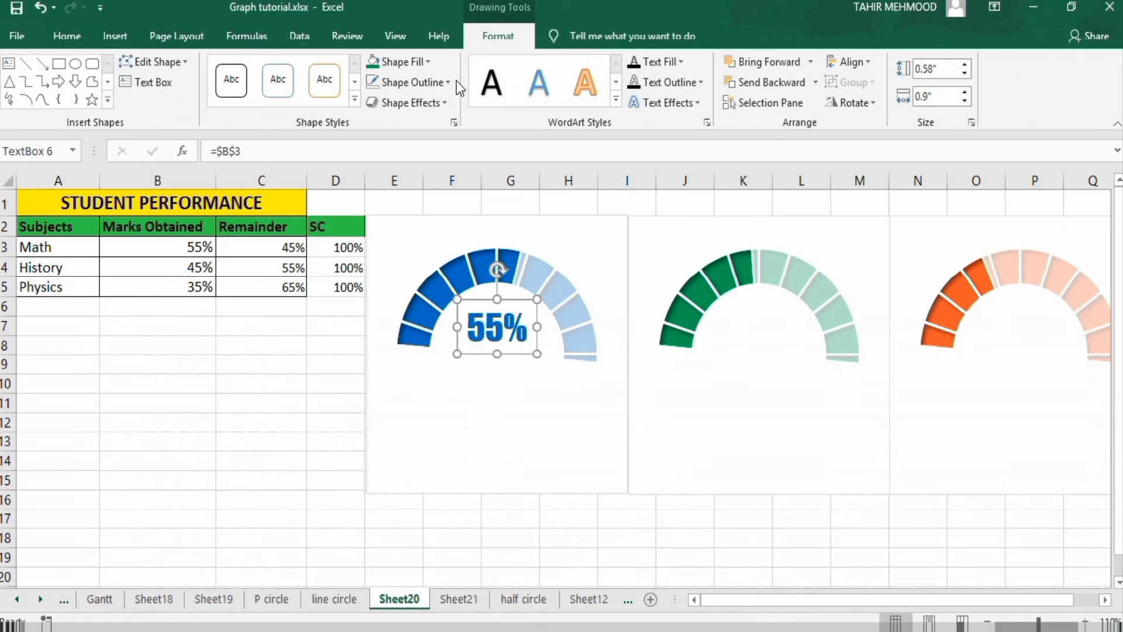
left_click(446, 82)
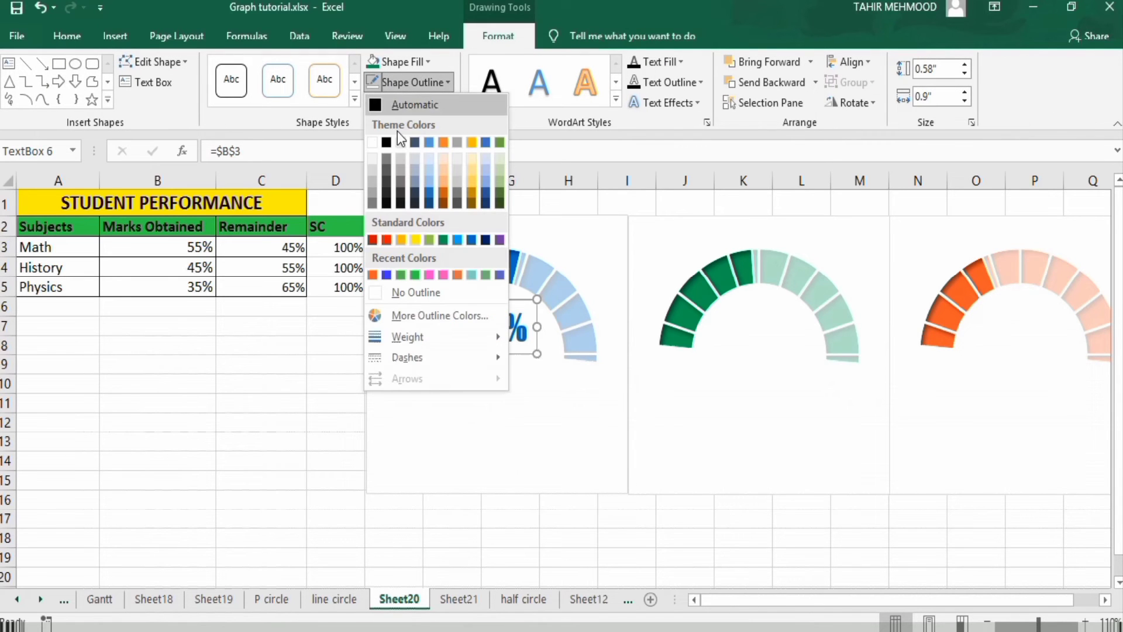
left_click(416, 294)
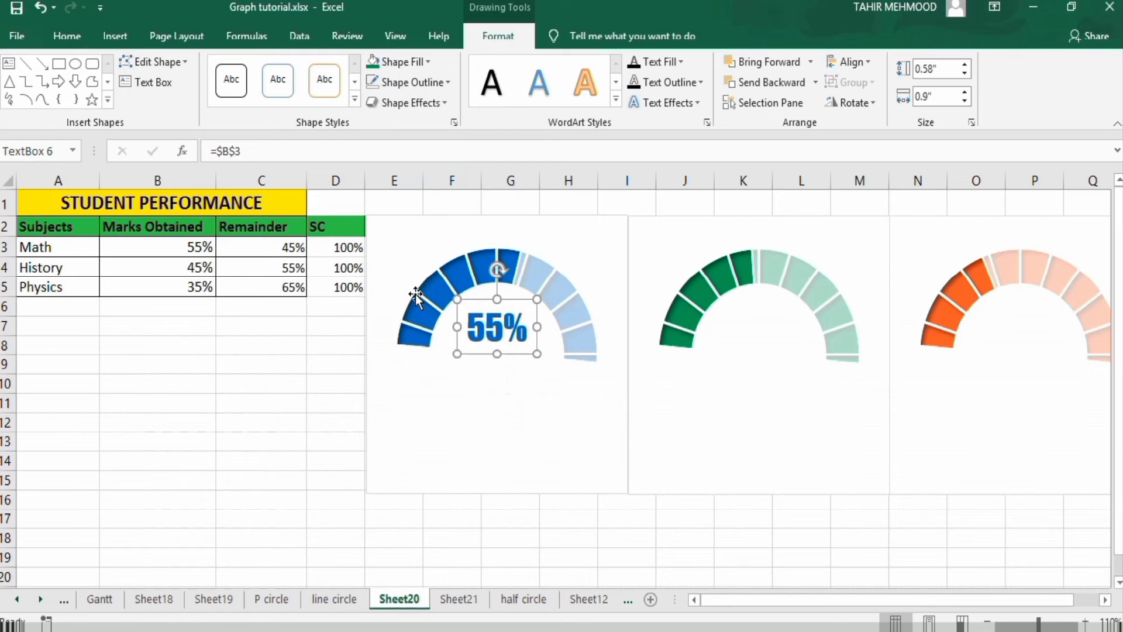
- Copy the Math percentage text box and paste copies below the green and orange charts, at K17 and O17
right_click(472, 300)
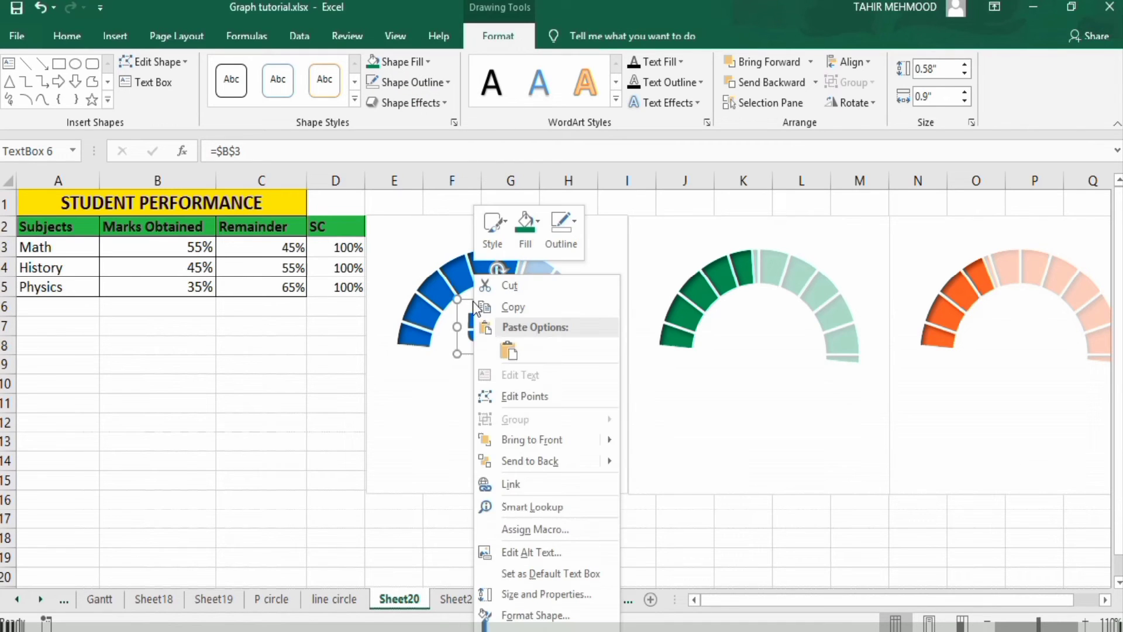
left_click(521, 306)
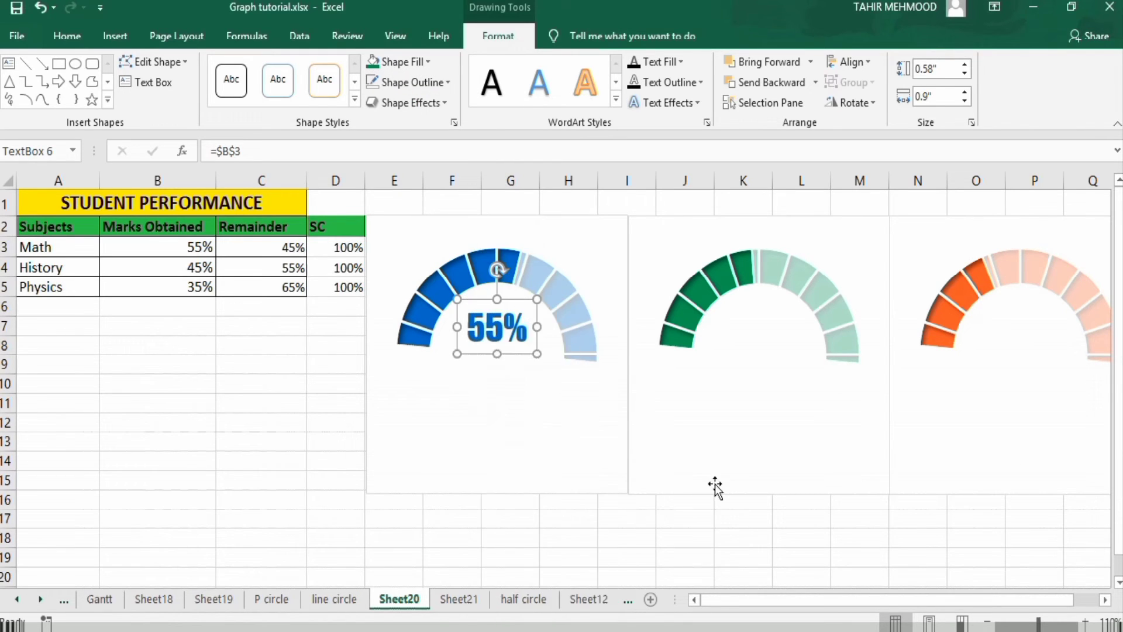
left_click(735, 521)
right_click(735, 521)
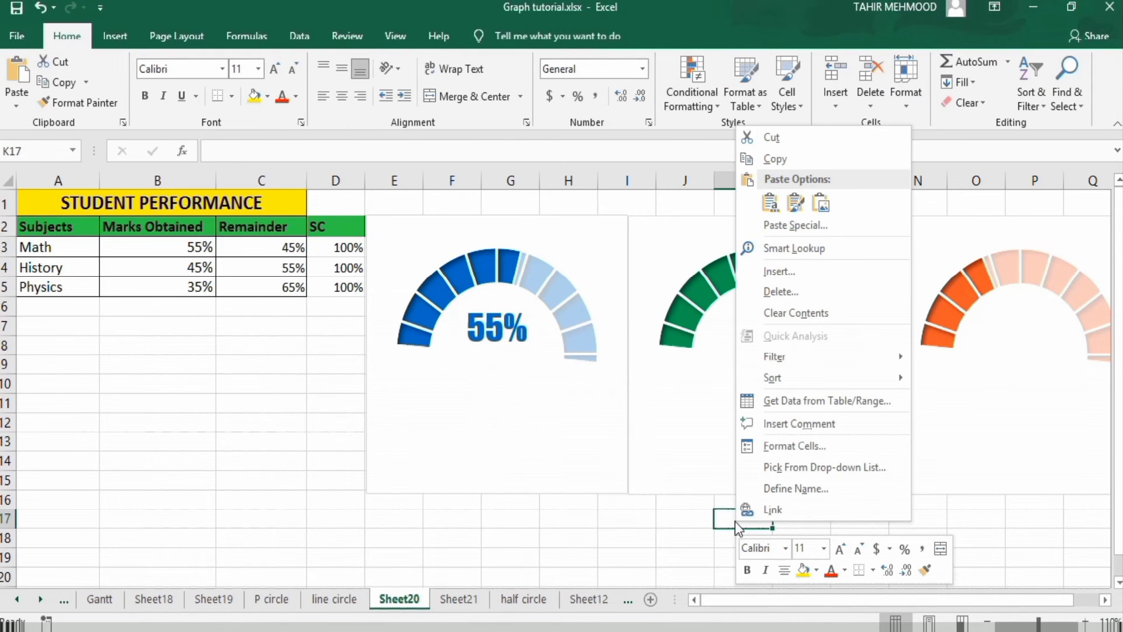
left_click(770, 206)
left_click(972, 522)
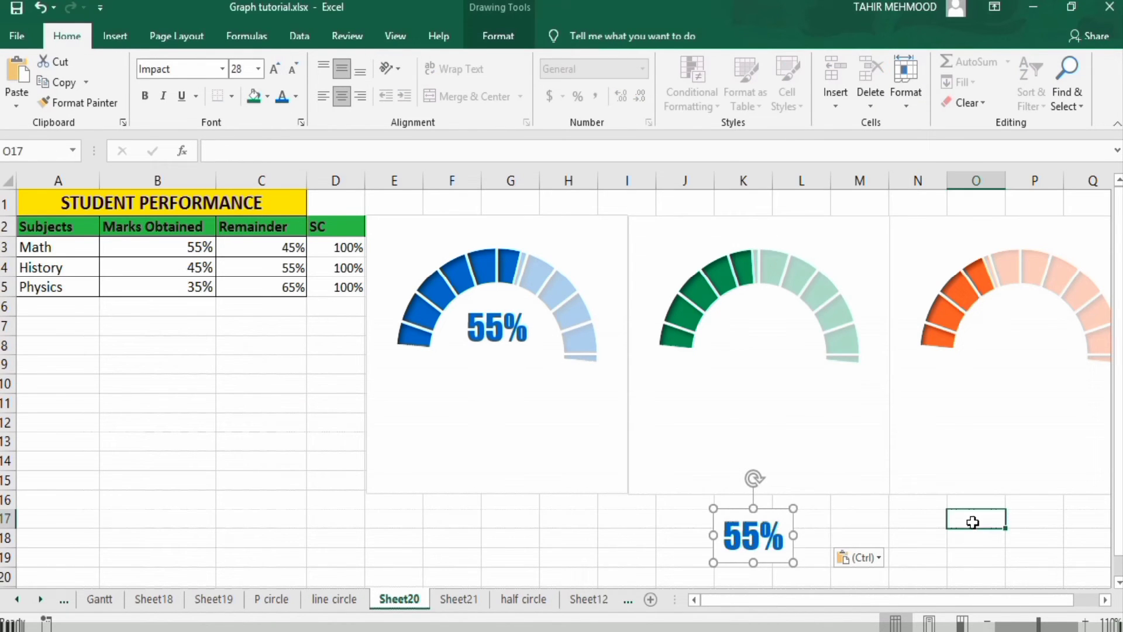
right_click(972, 522)
left_click(830, 213)
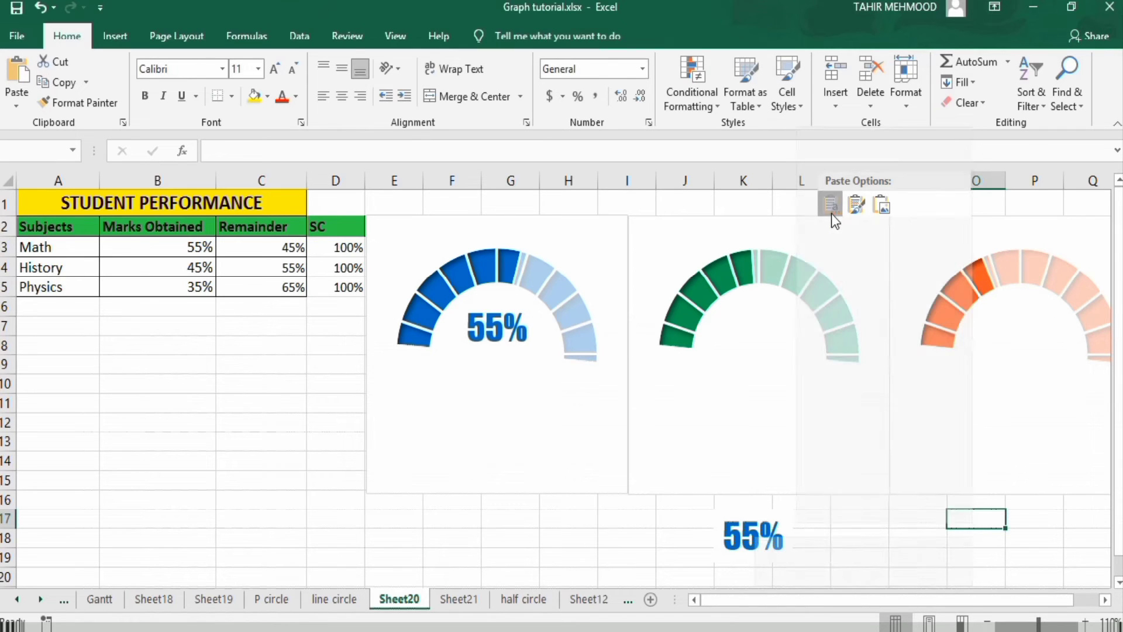
- Move the two pasted percentage text boxes inside the arcs of the green and orange gauges
left_click(749, 527)
left_click_drag(748, 527, 756, 316)
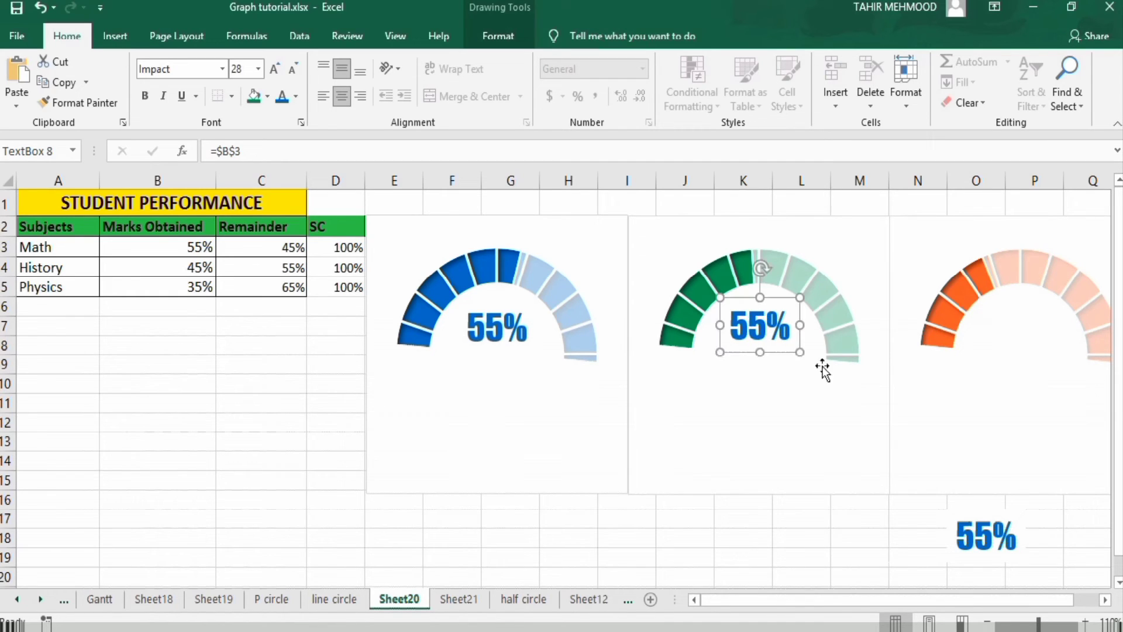
left_click(986, 532)
left_click_drag(986, 532, 1023, 324)
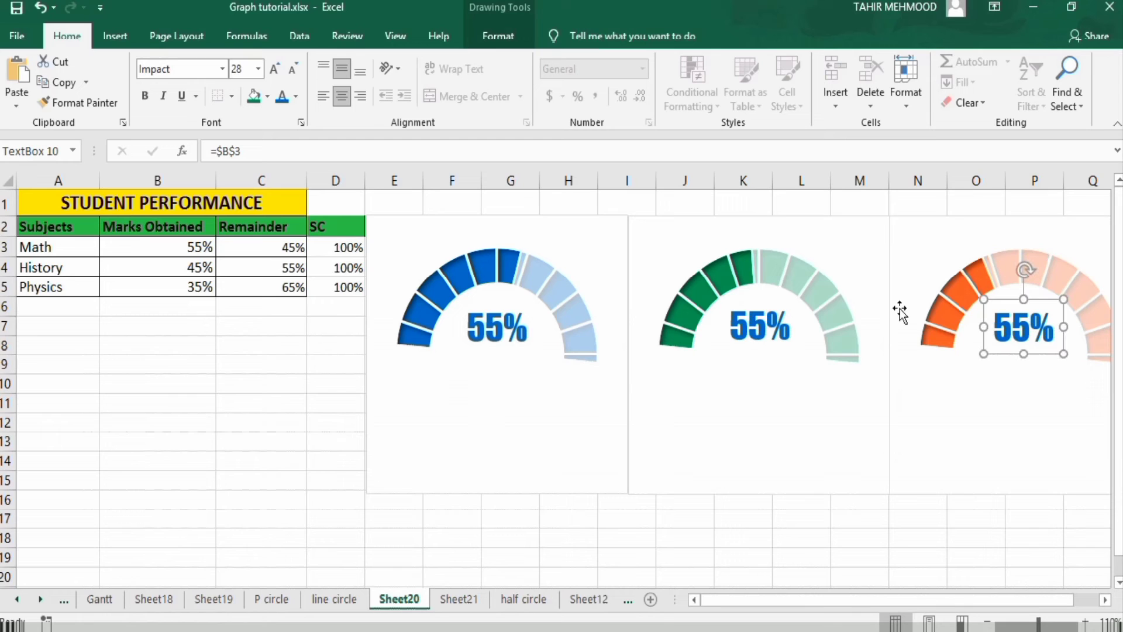
- Relink the green gauge's text box to the History marks with =$B$4
left_click(740, 326)
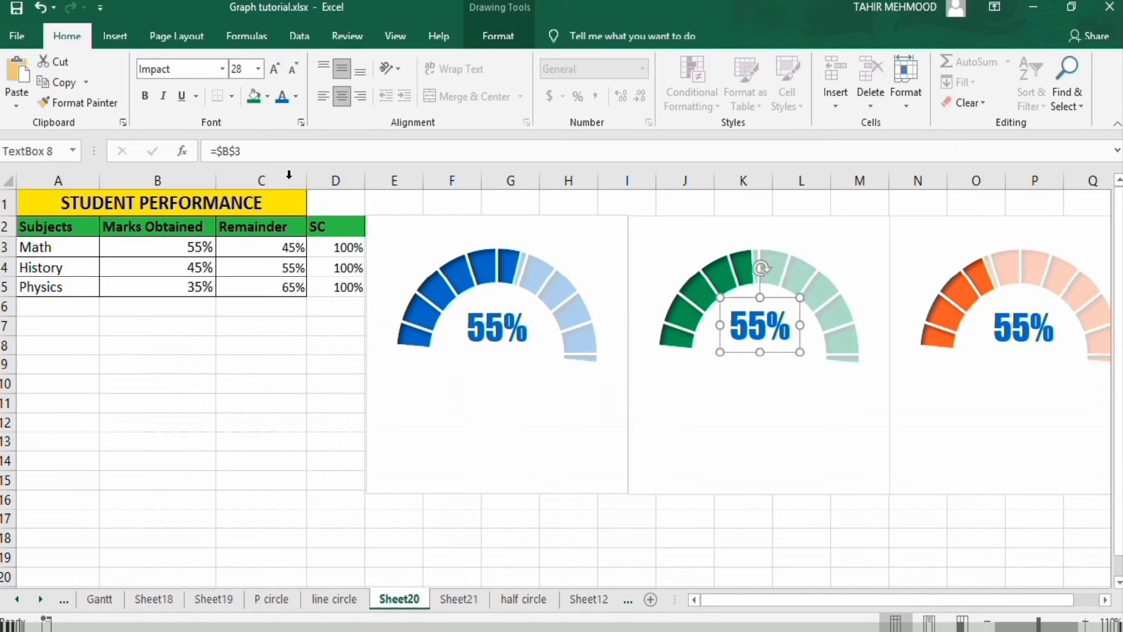
left_click(255, 152)
key("BackSpace")
key("BackSpace")
key("BackSpace")
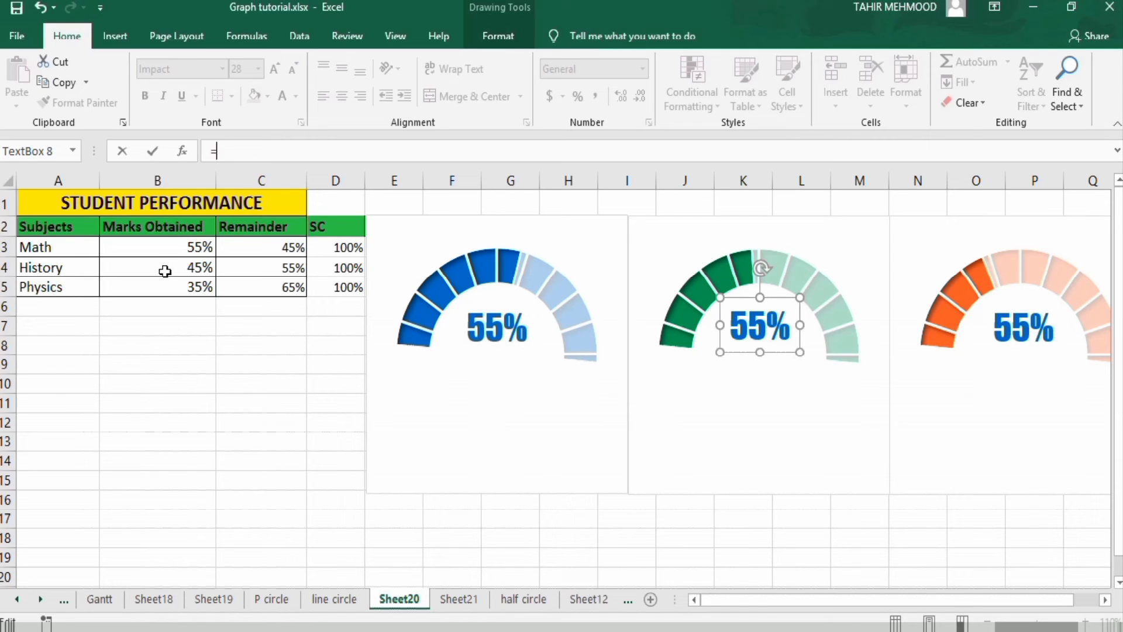
left_click(169, 268)
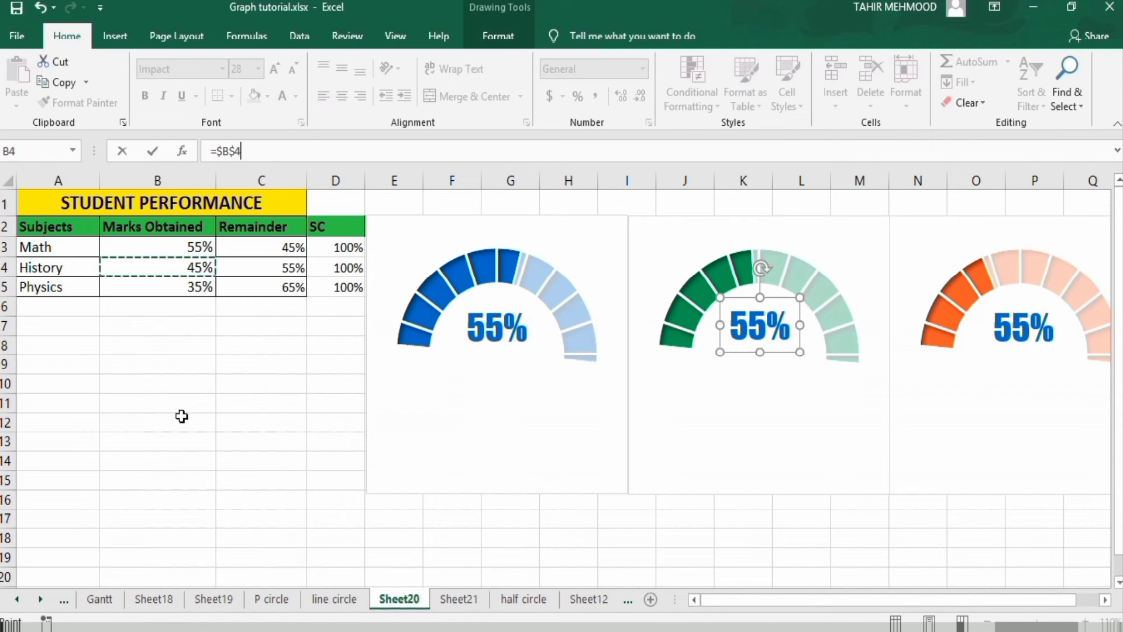
key("Return")
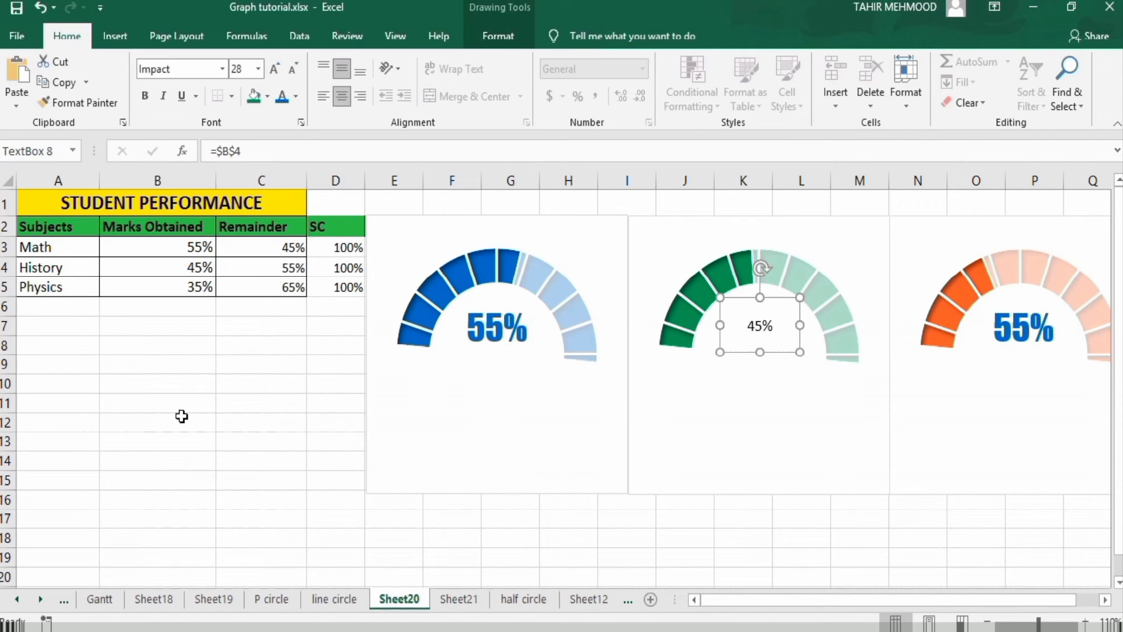
- Relink the orange gauge's text box to the Physics marks with =$B$5
left_click(1005, 324)
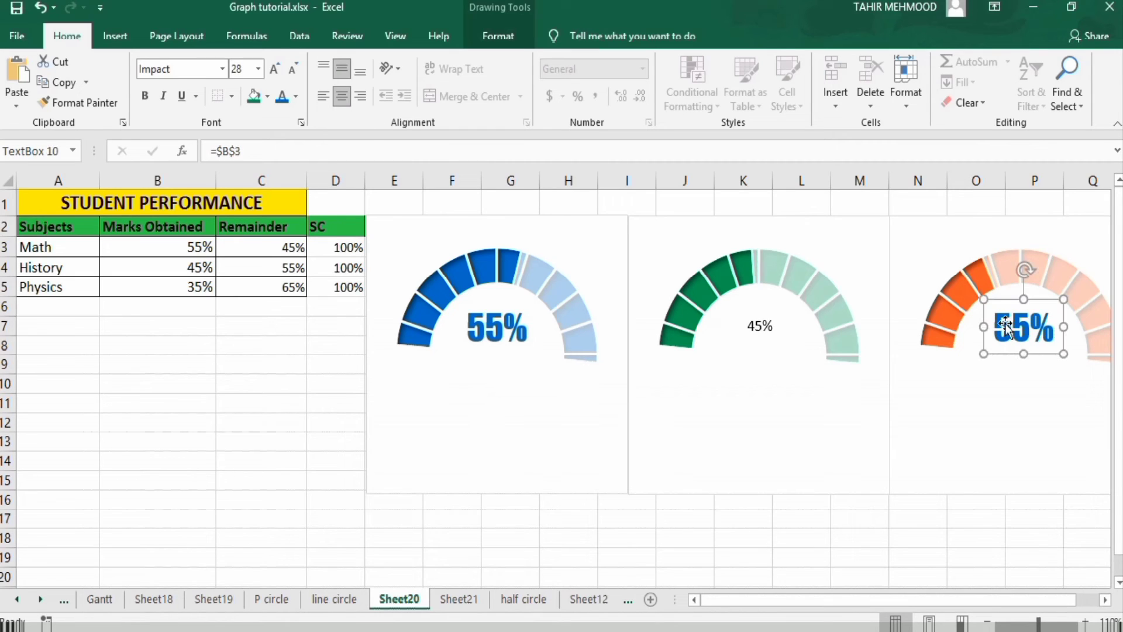
left_click(255, 153)
key("BackSpace")
key("BackSpace")
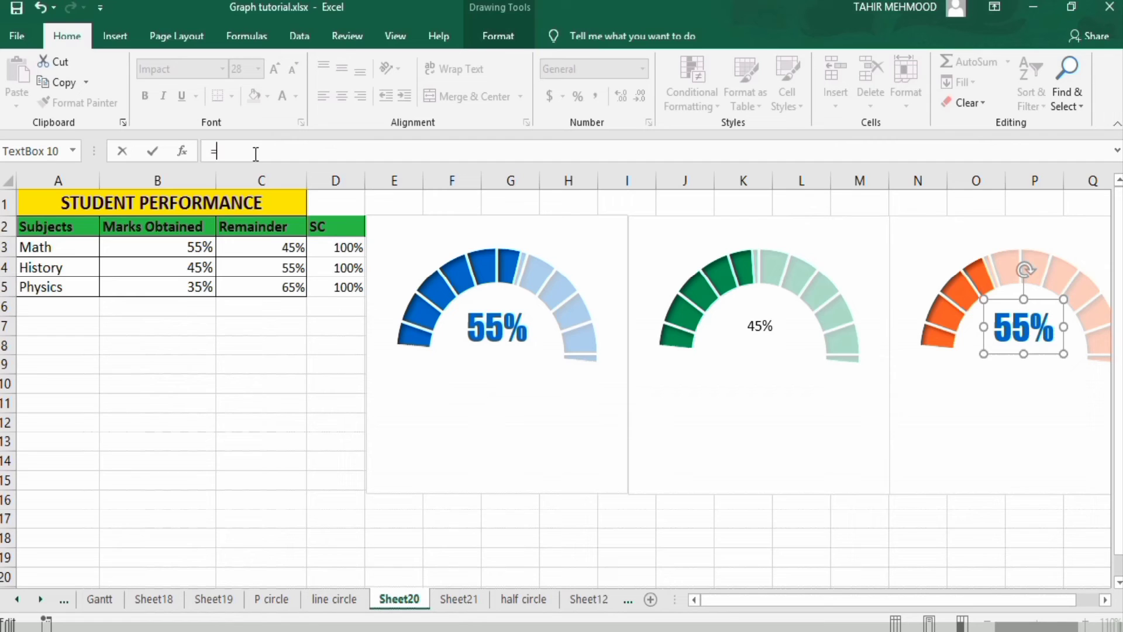
left_click(179, 288)
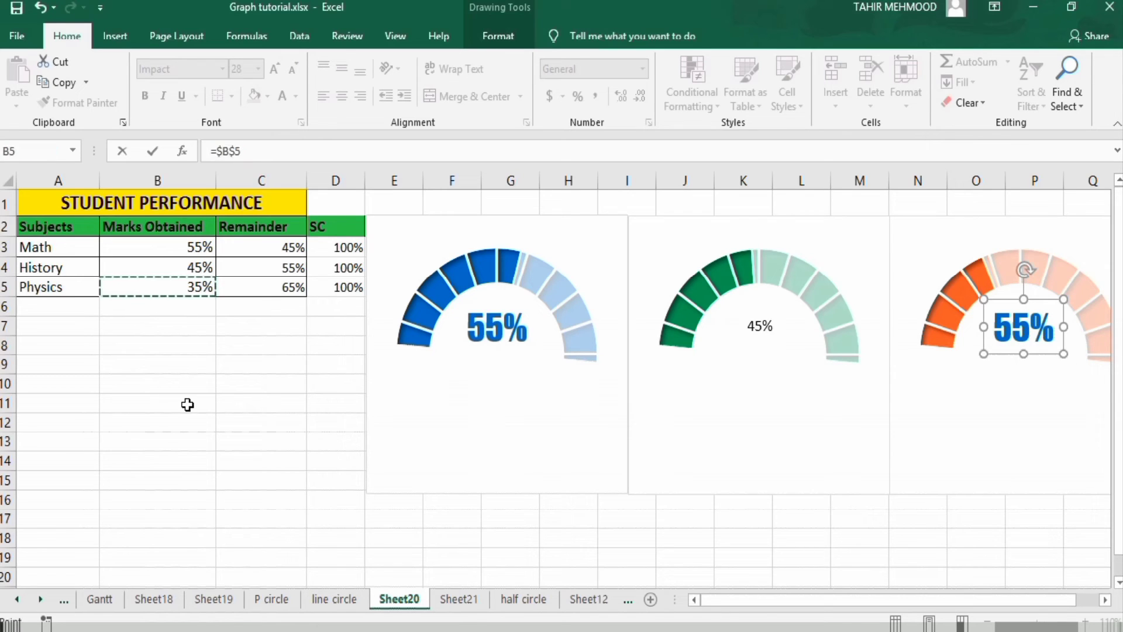
key("Return")
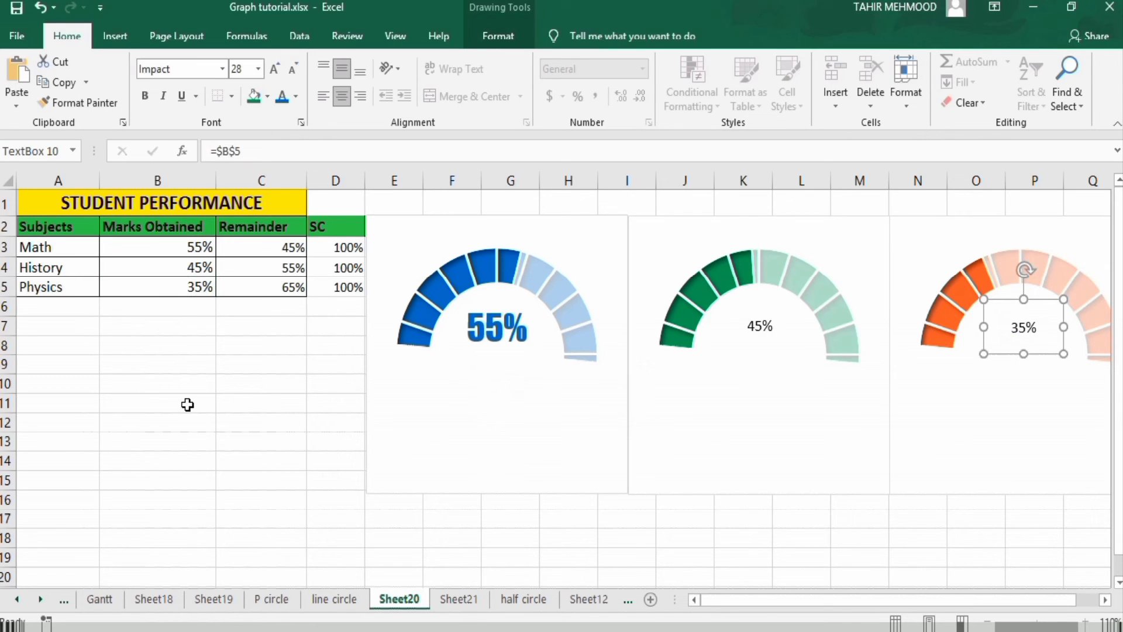
- Copy the Math percentage text box's formatting onto the History and Physics percentage text boxes with Format Painter
left_click(489, 325)
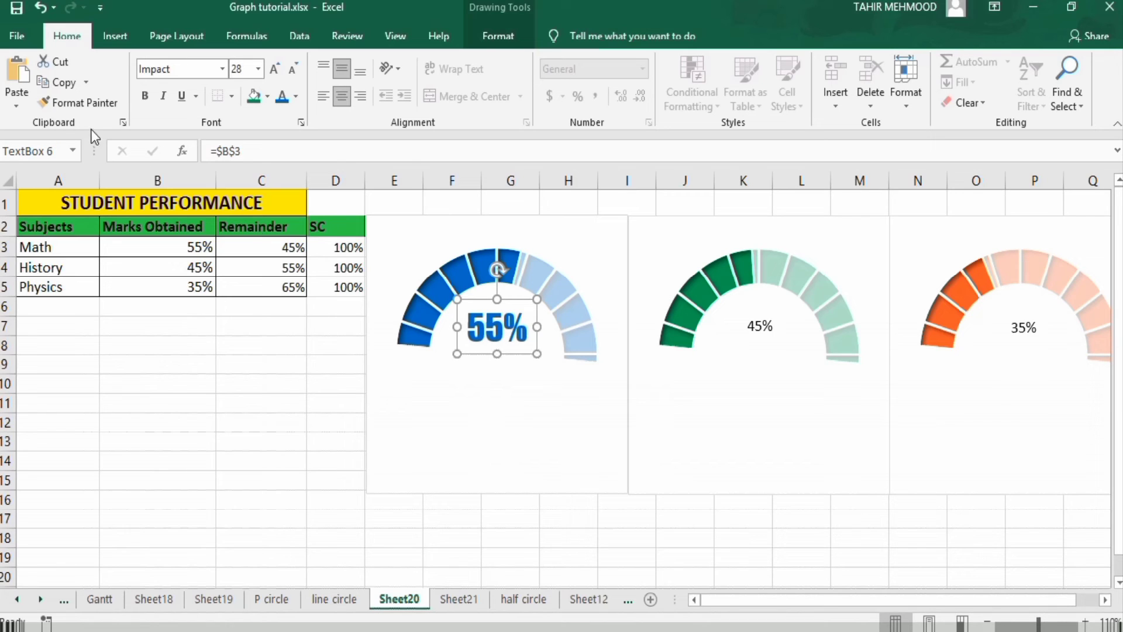
left_click(83, 101)
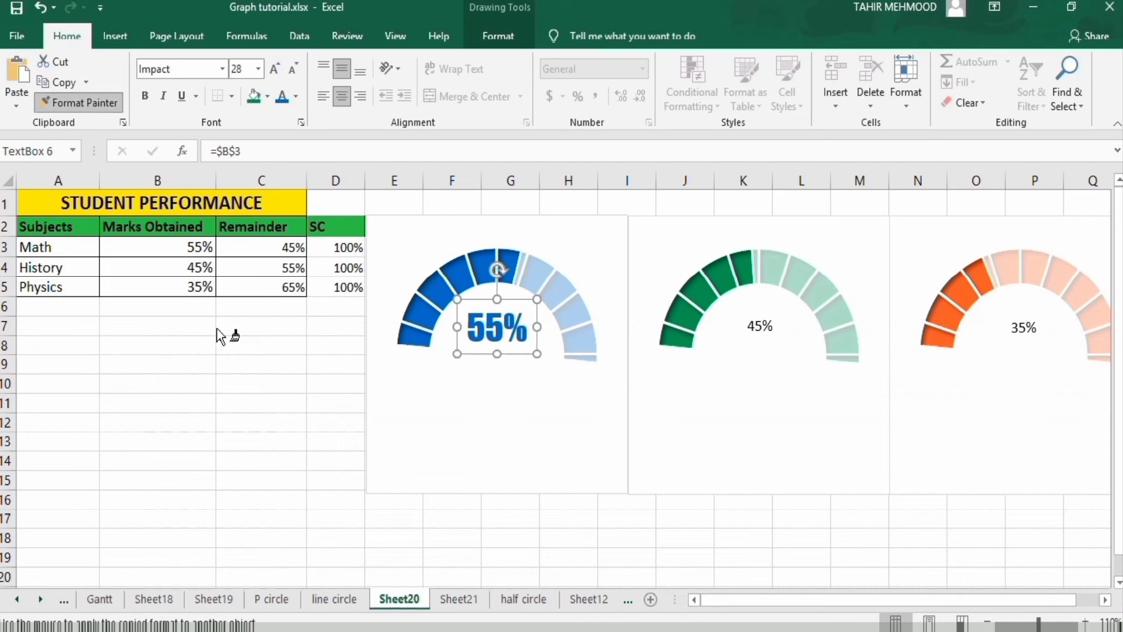
left_click(754, 321)
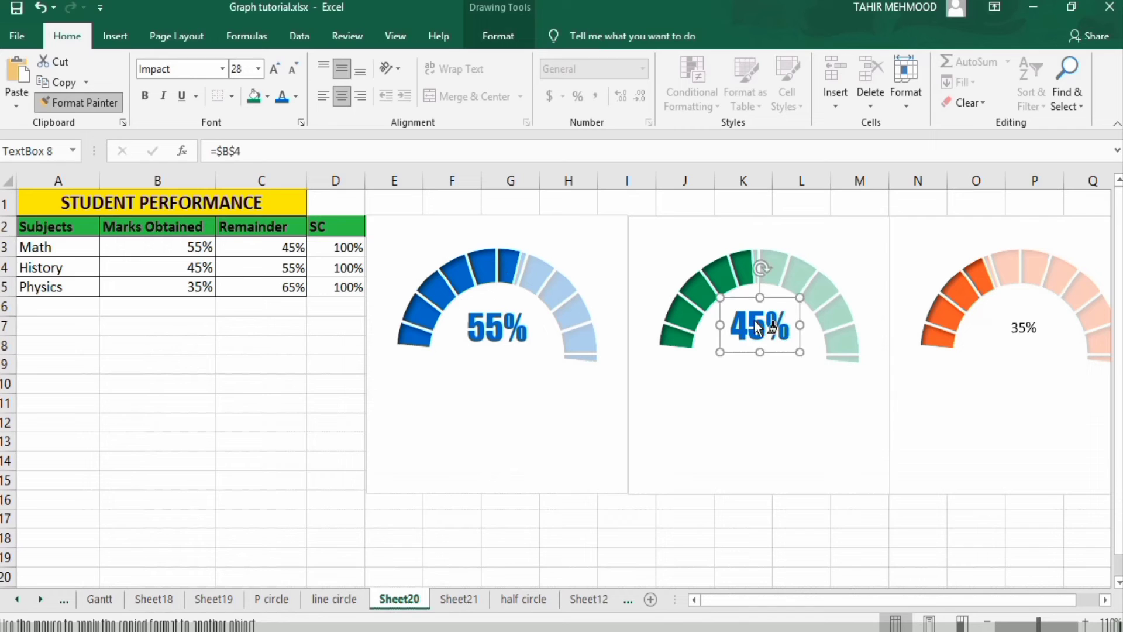
left_click(1013, 327)
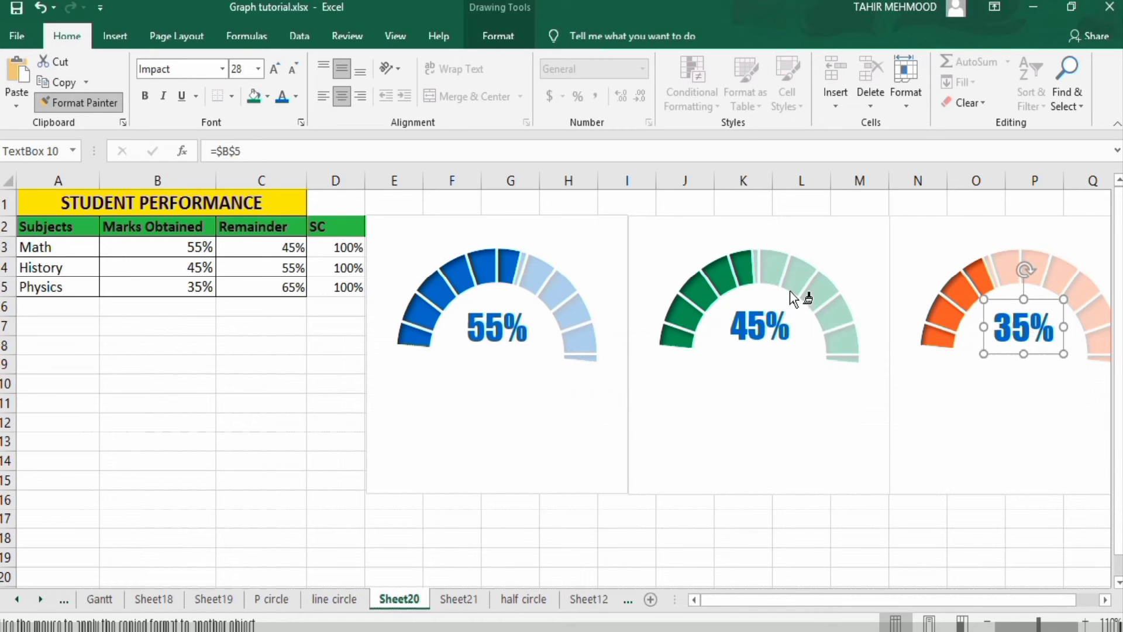
left_click(86, 101)
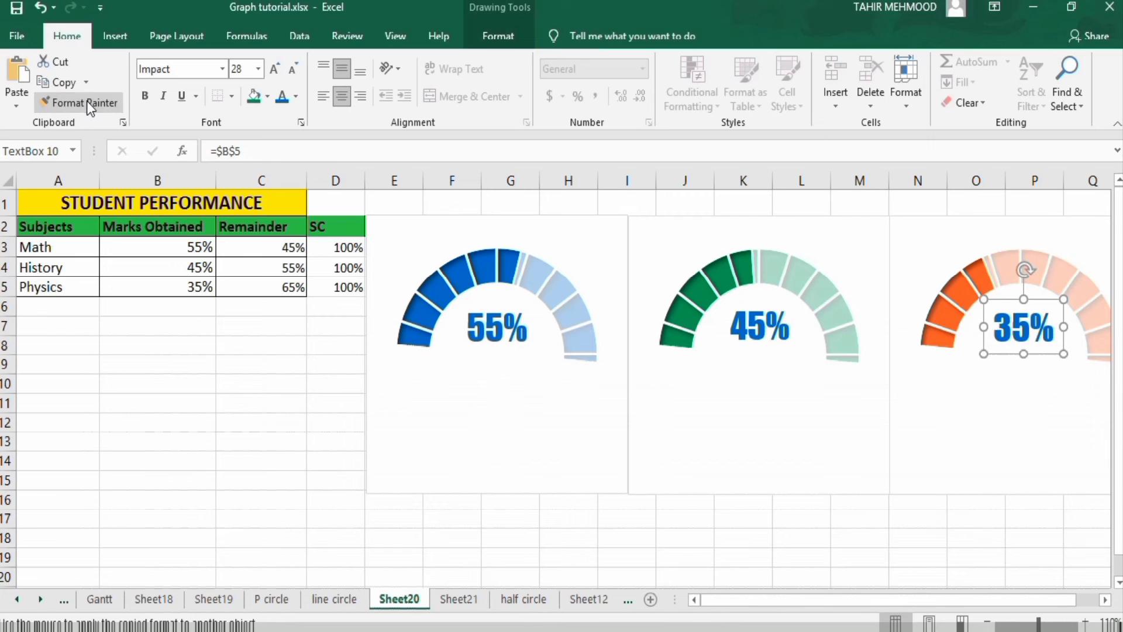
- Colour the History percentage text green and the Physics percentage text red to match their gauges
left_click(739, 326)
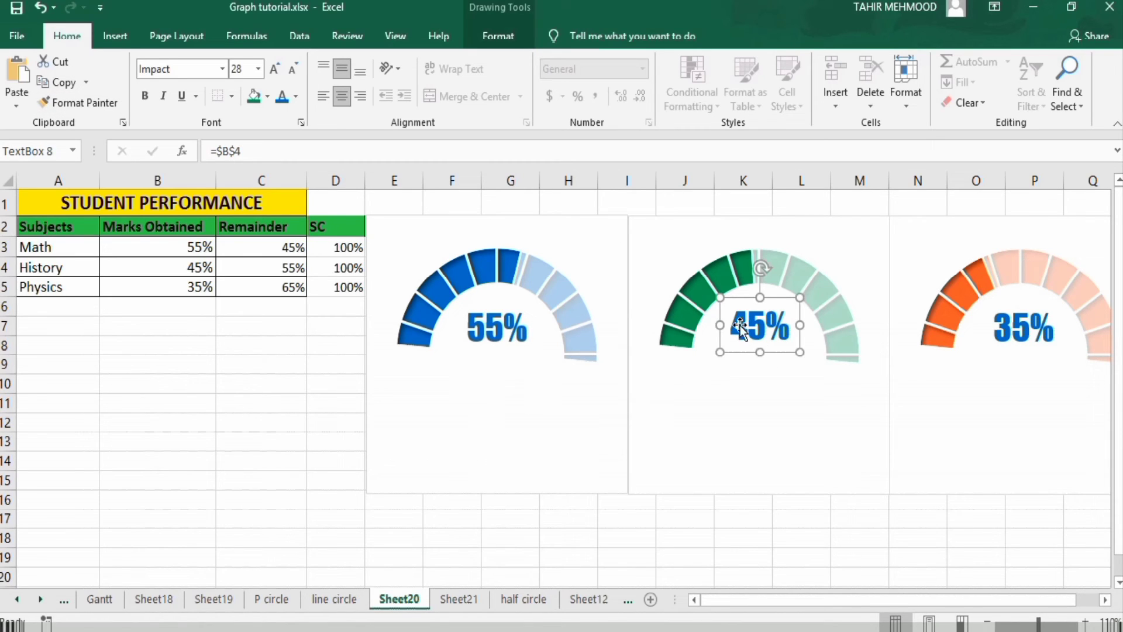
left_click(297, 98)
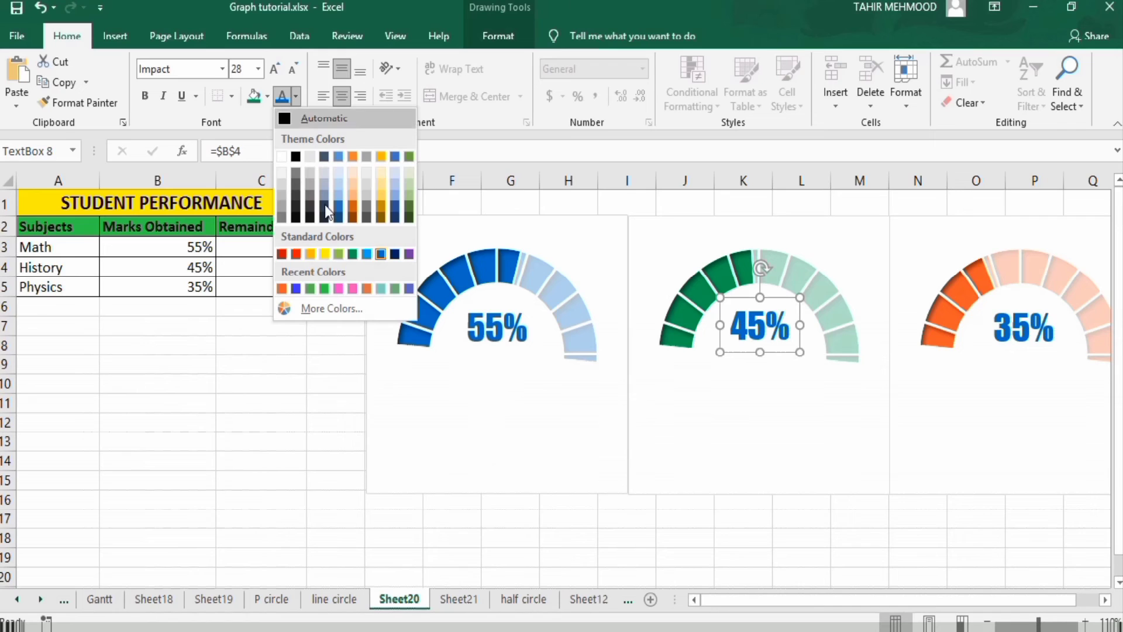
left_click(352, 254)
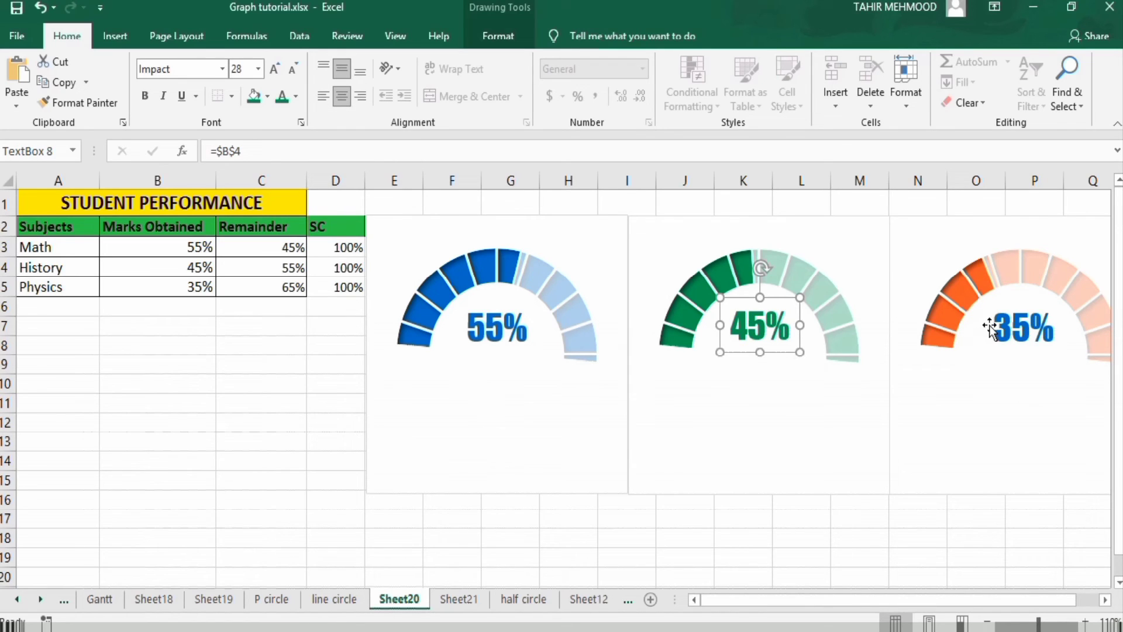
left_click(1006, 325)
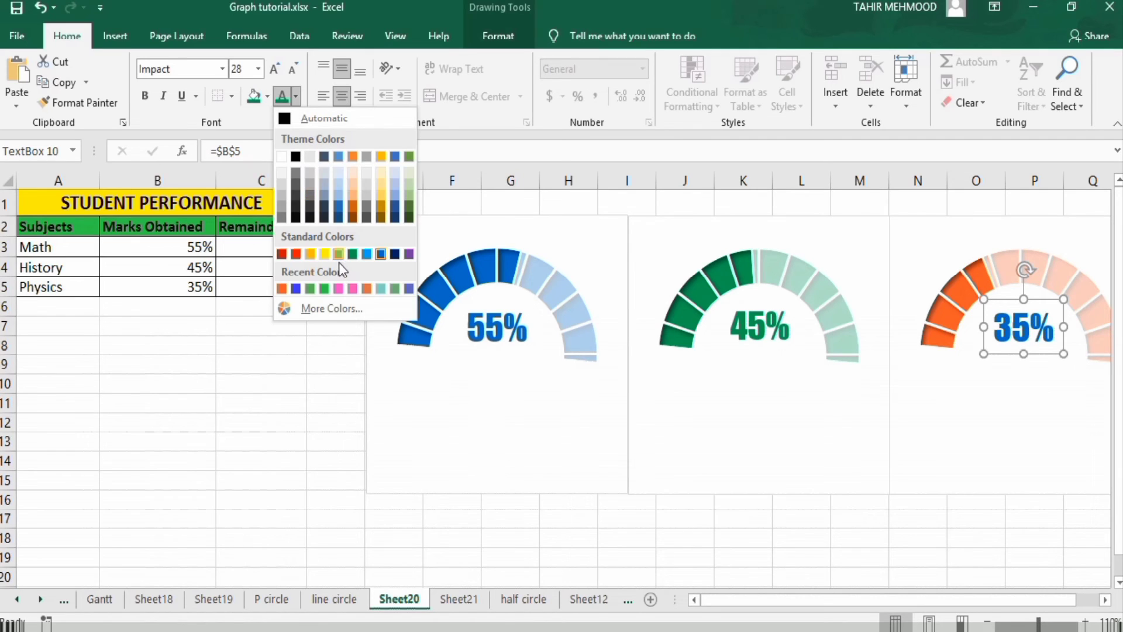
left_click(297, 253)
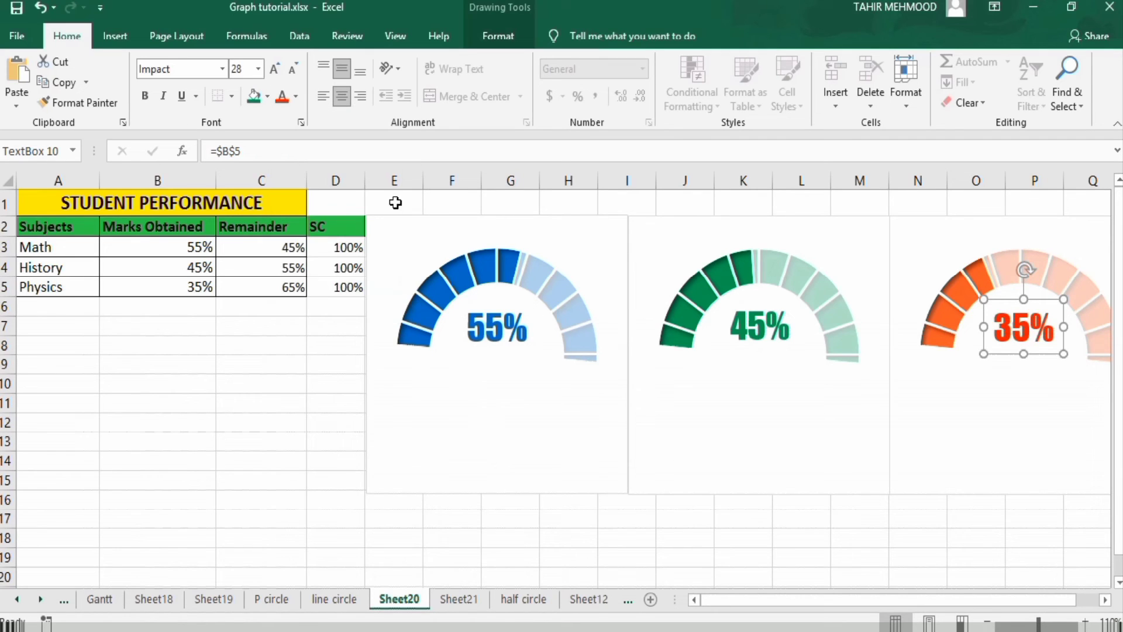
- Draw a text box about 1.61" wide and 0.46" high below the Math percentage, with text centred horizontally and vertically
left_click(111, 37)
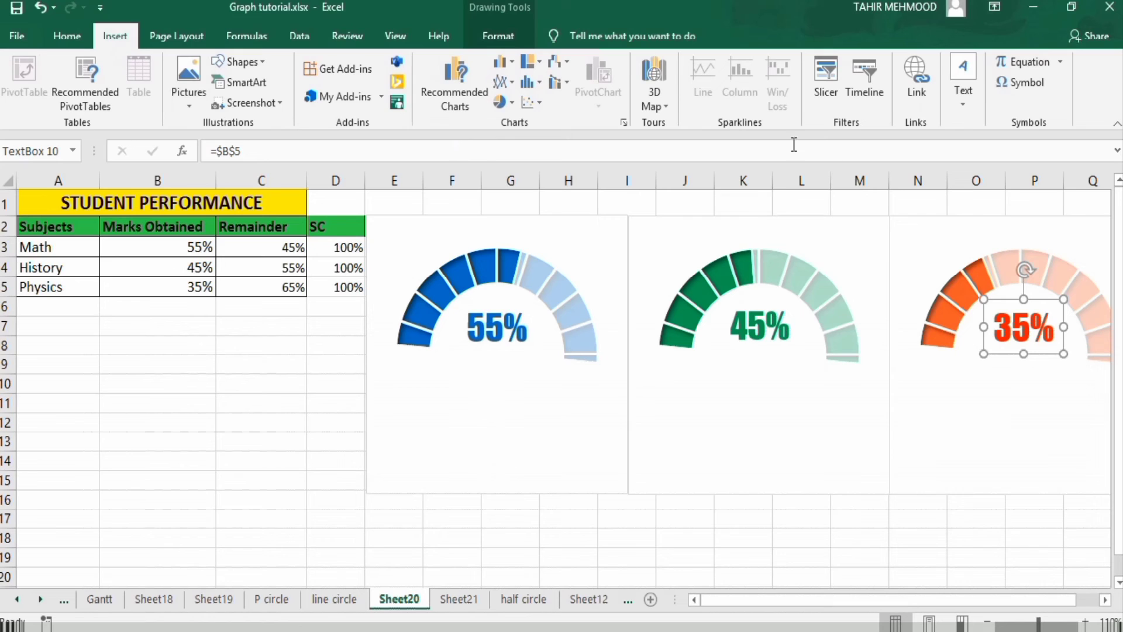
left_click(963, 103)
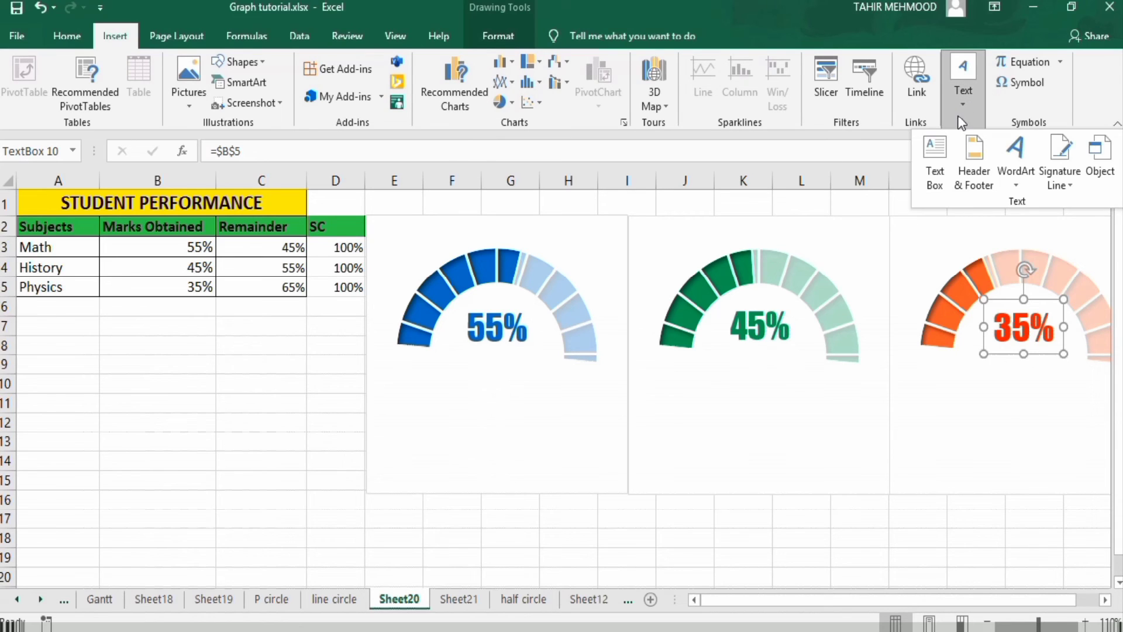
left_click(936, 153)
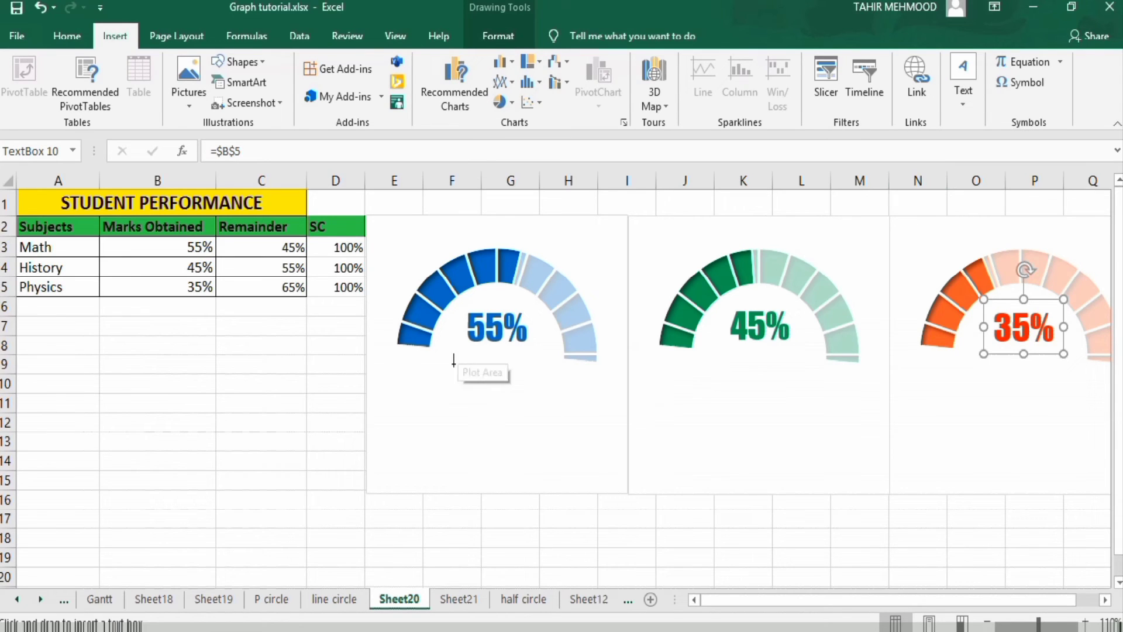
left_click_drag(433, 365, 574, 407)
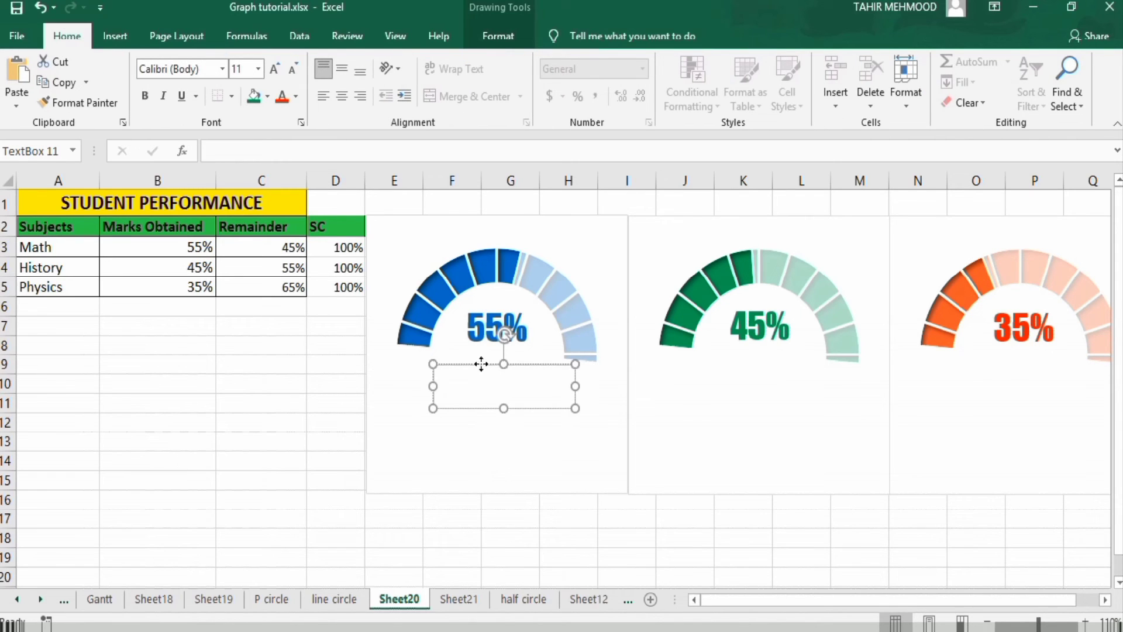
left_click_drag(476, 364, 465, 364)
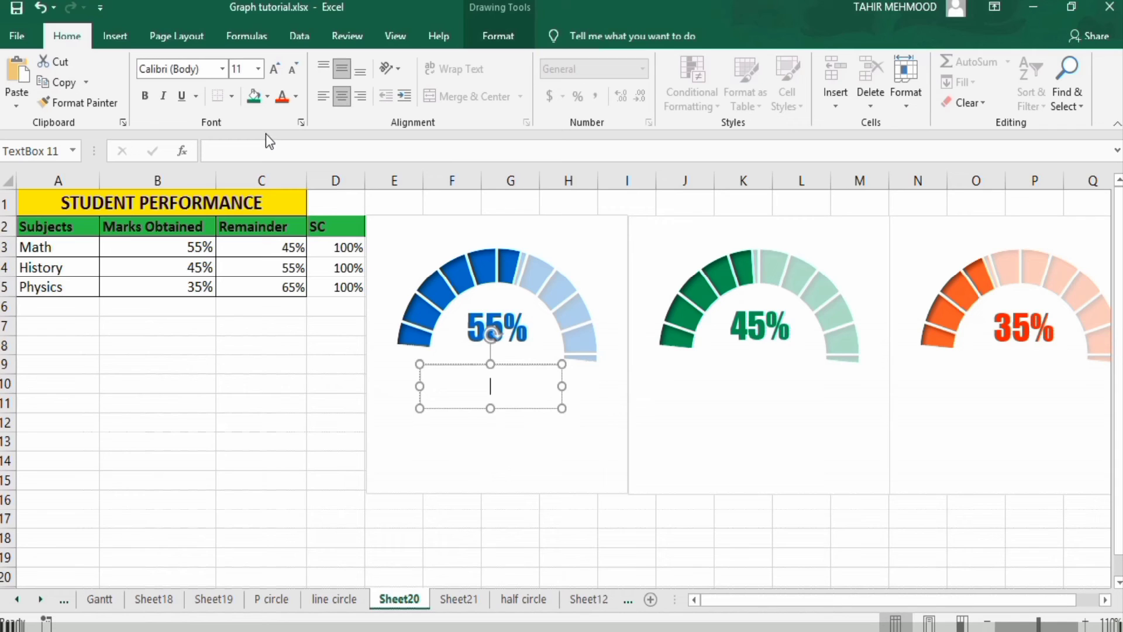
- Link the new text box under the blue gauge to the Math subject name with =$A$3
left_click(261, 151)
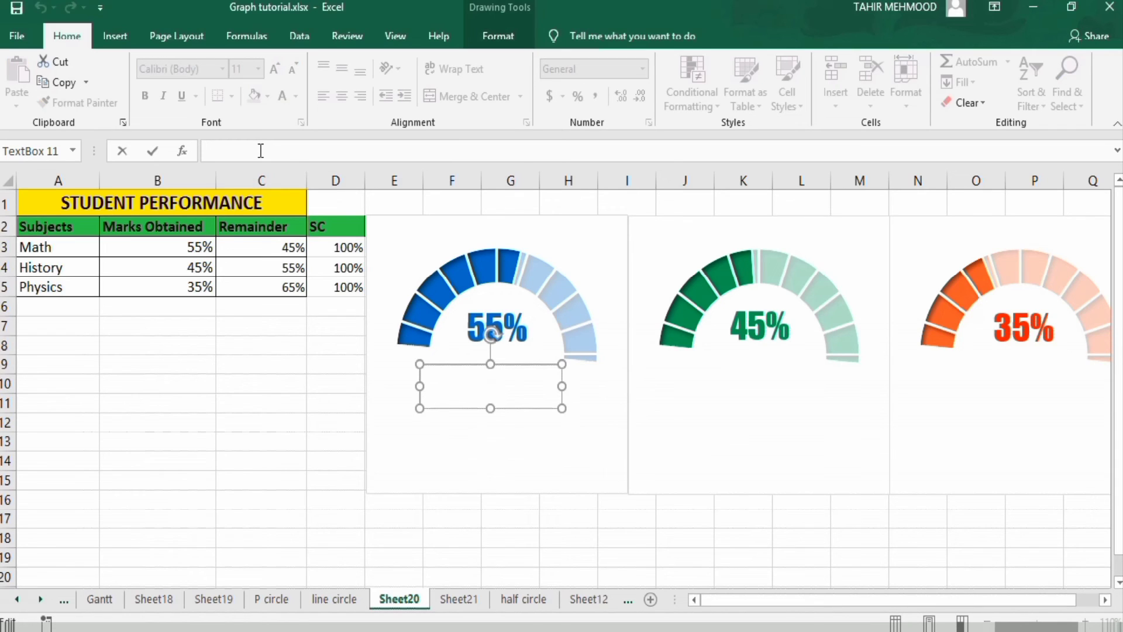
type("=")
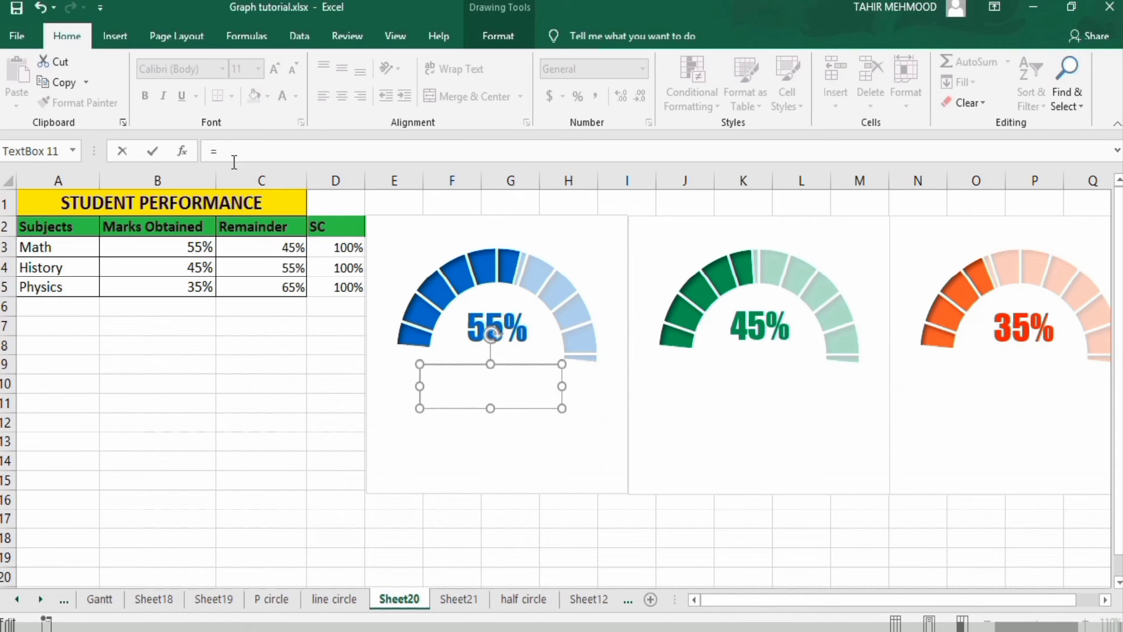
left_click(70, 246)
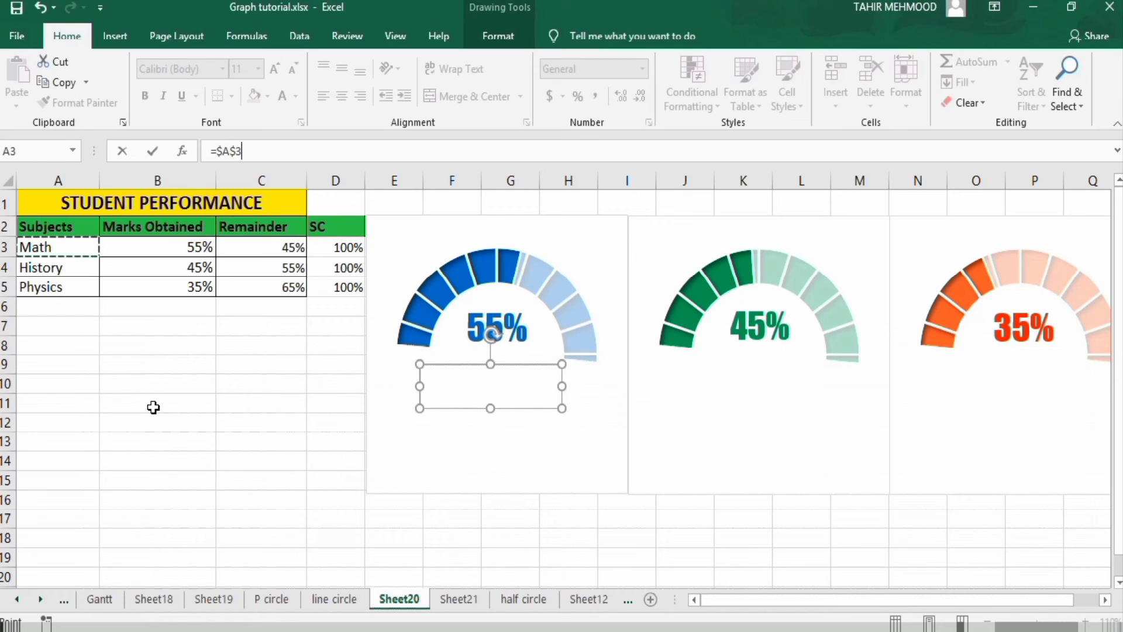
key("Return")
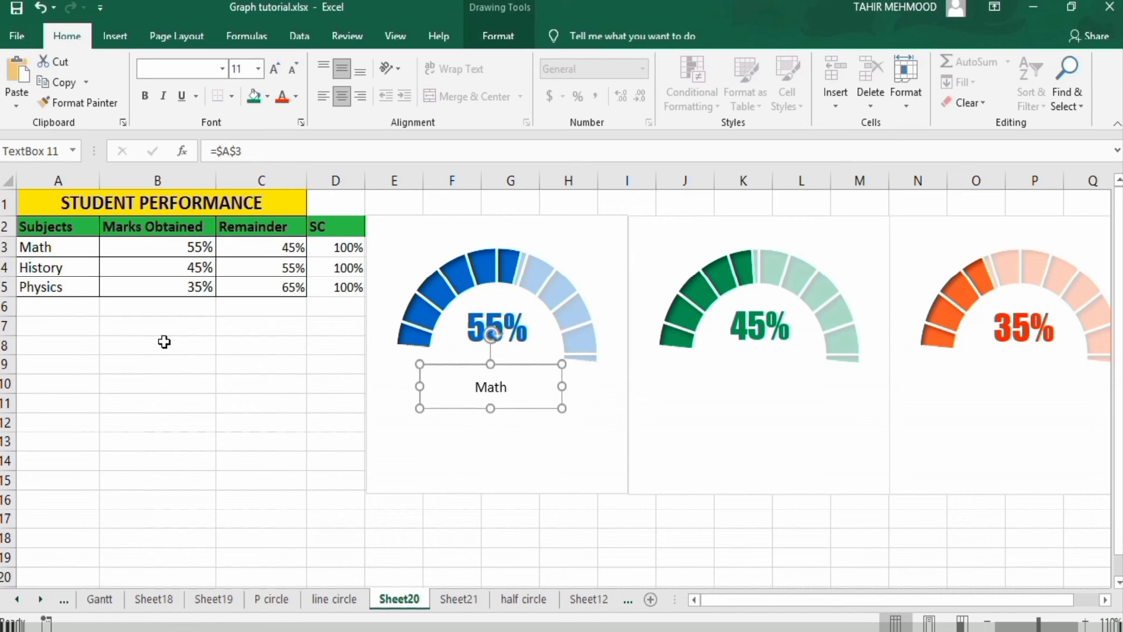
left_click(272, 381)
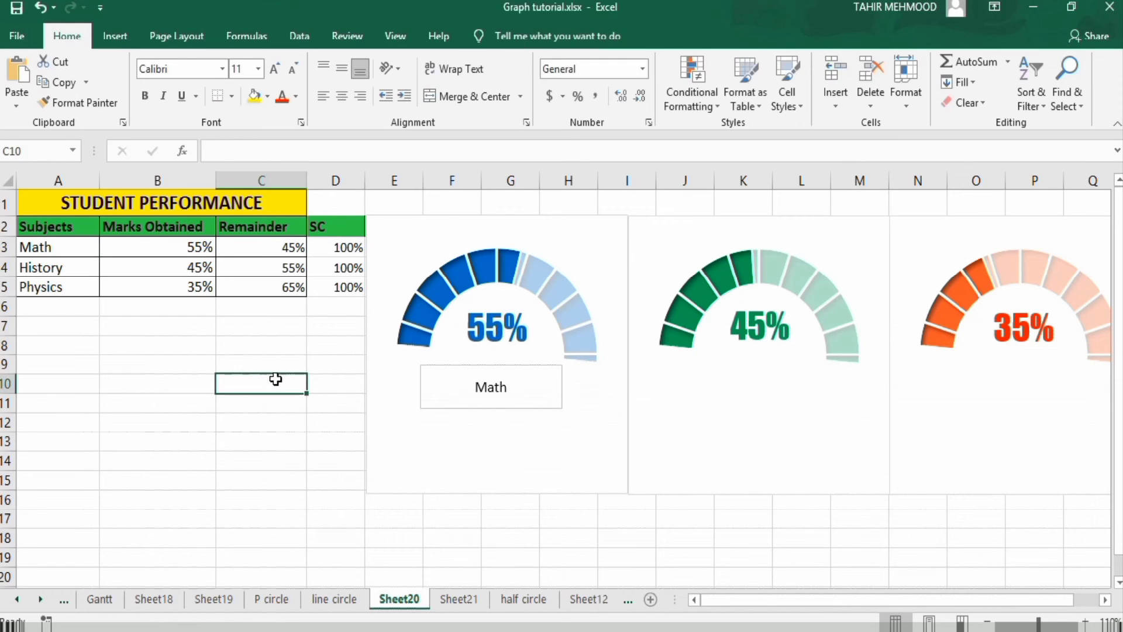
- Format the Math subject label in Impact, size 28, with the standard blue font colour
left_click(448, 367)
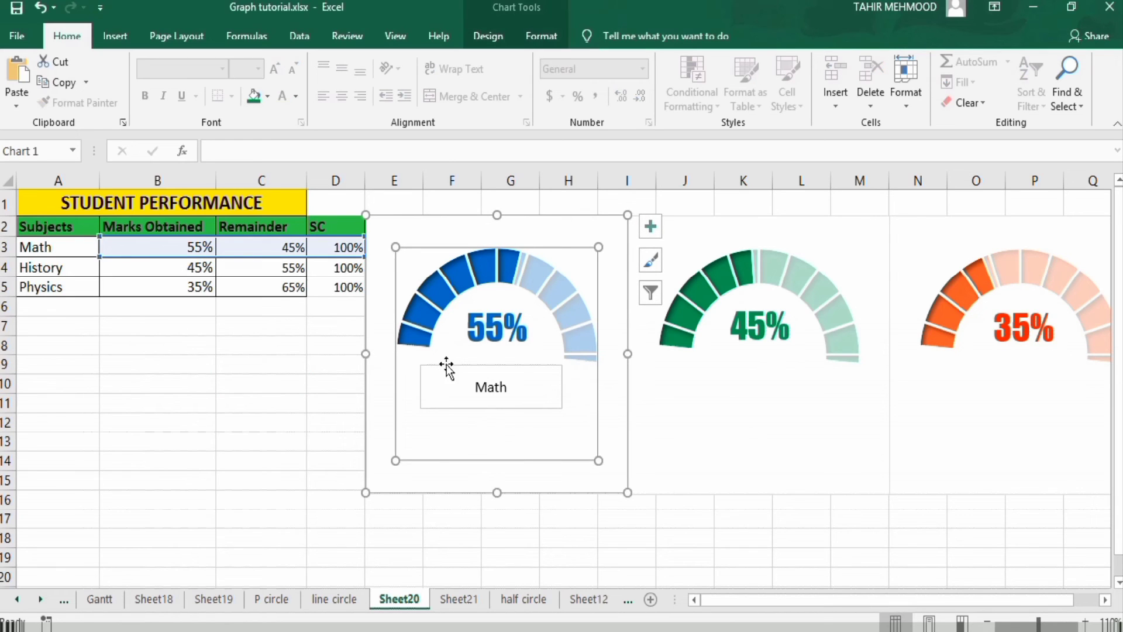
left_click(419, 408)
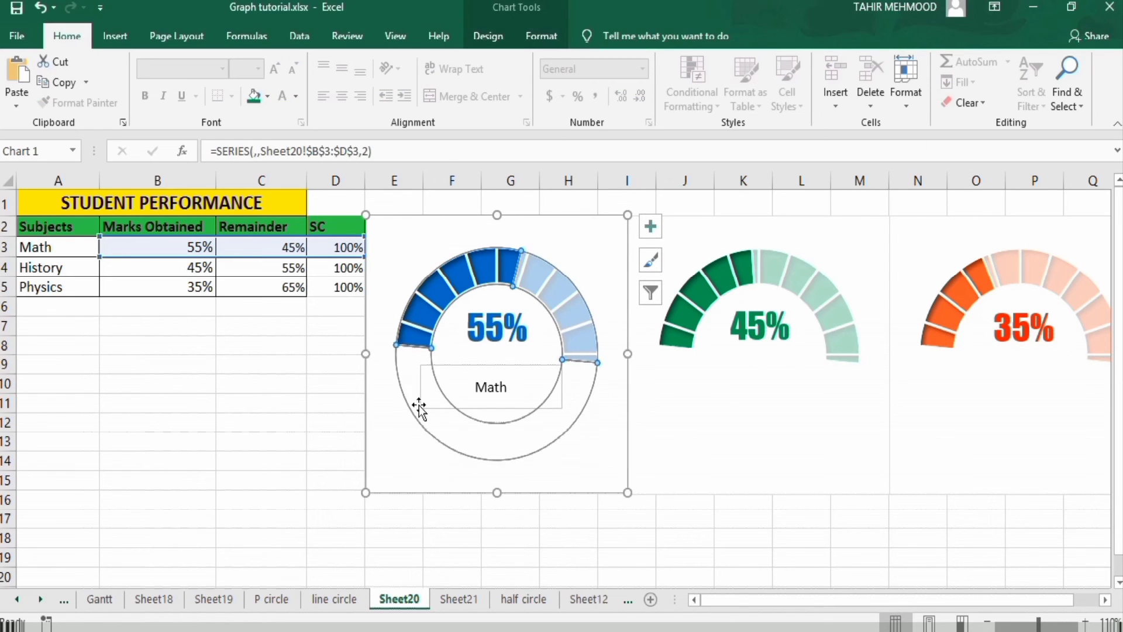
left_click(479, 368)
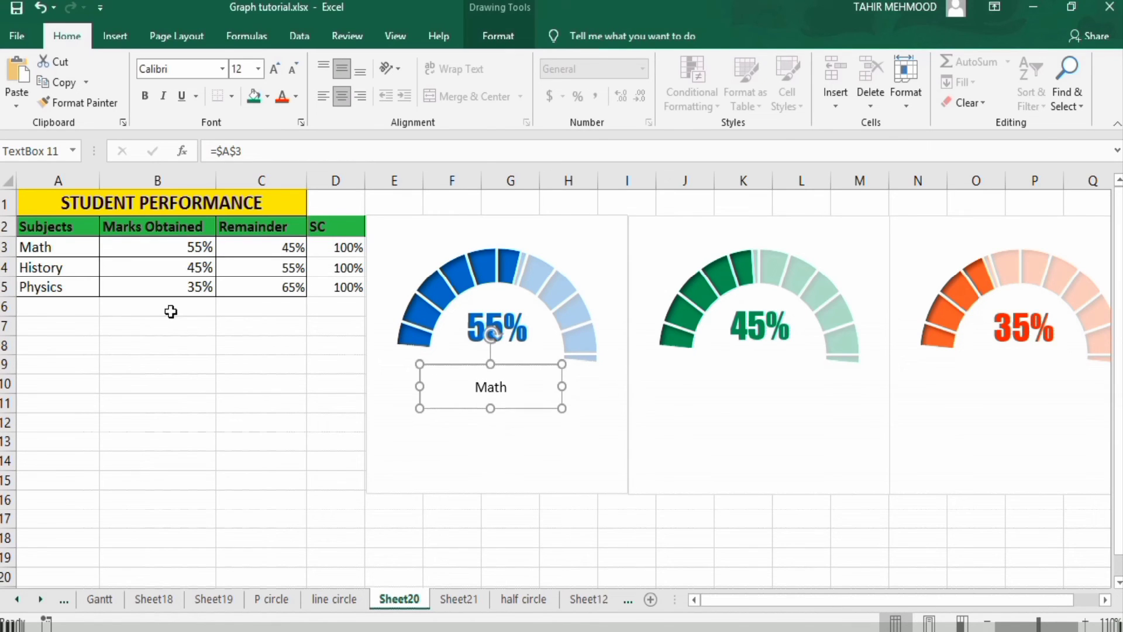
left_click(223, 71)
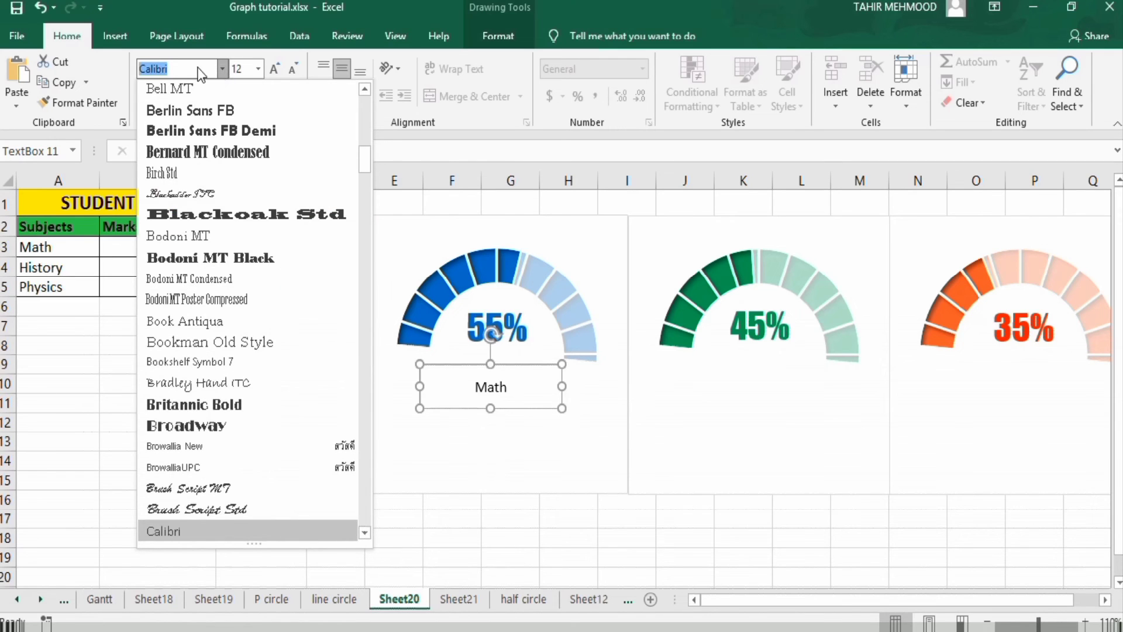
type("Impact")
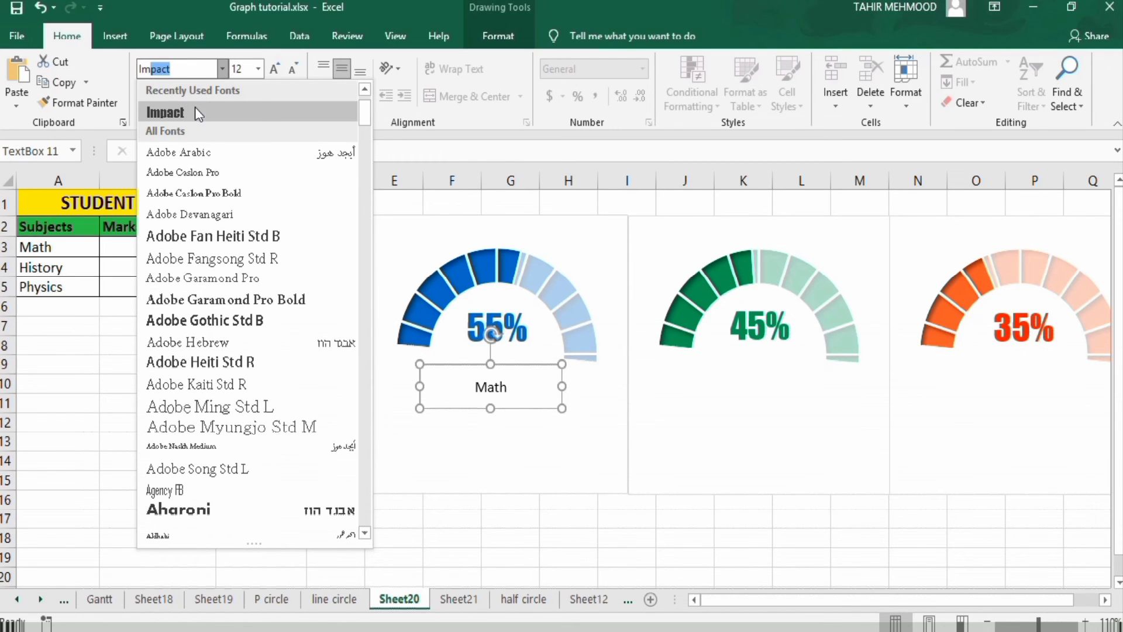
left_click(199, 113)
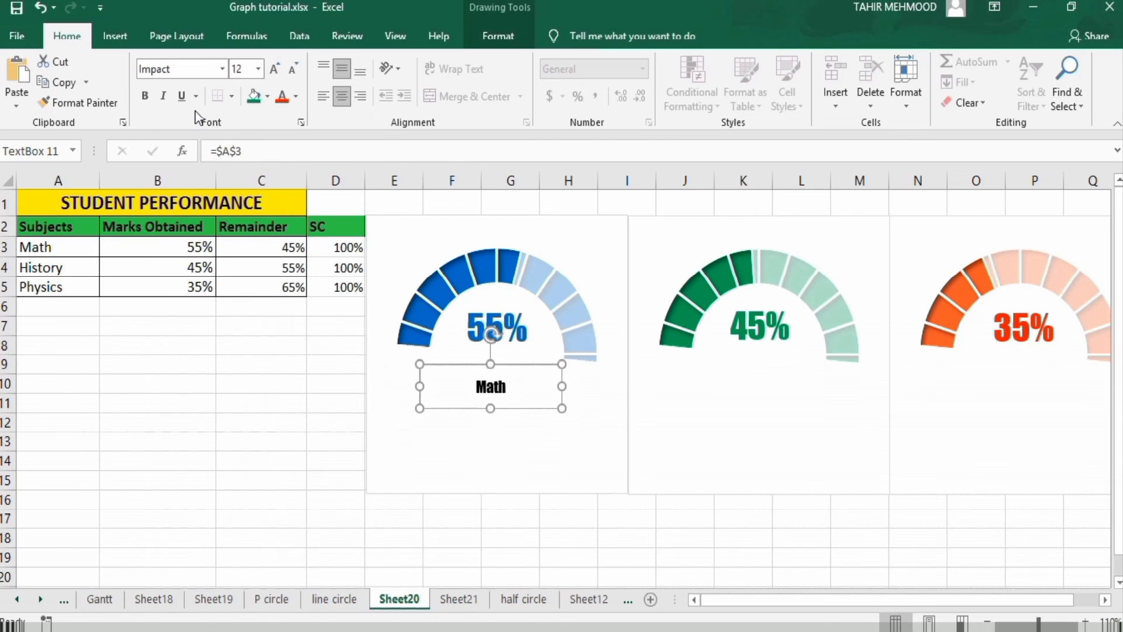
left_click(257, 69)
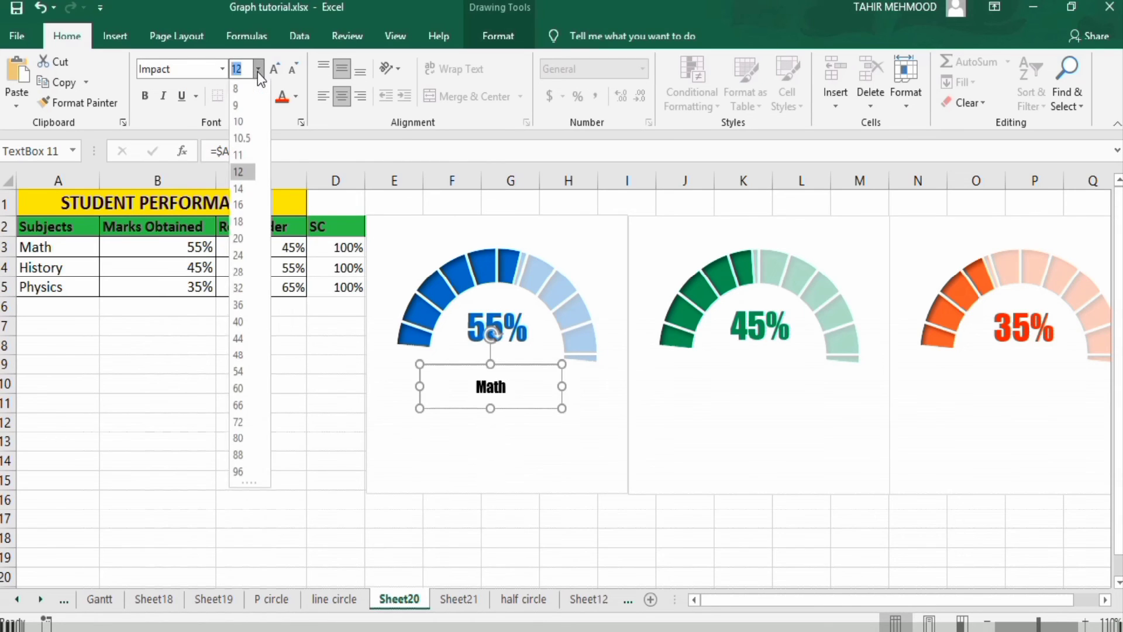
left_click(243, 273)
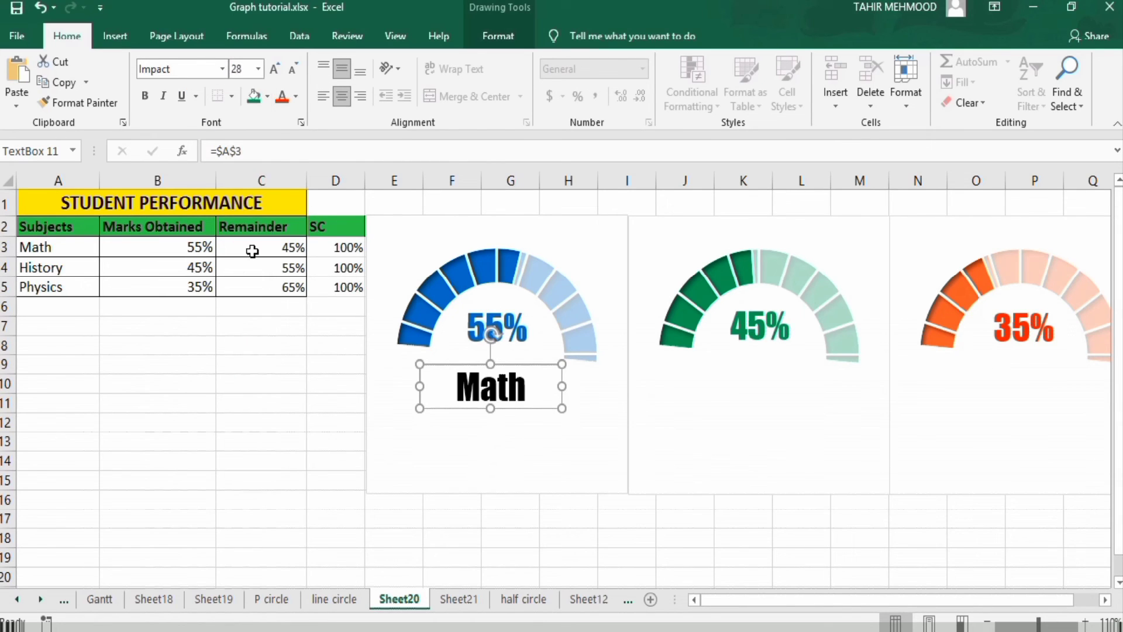
left_click(297, 100)
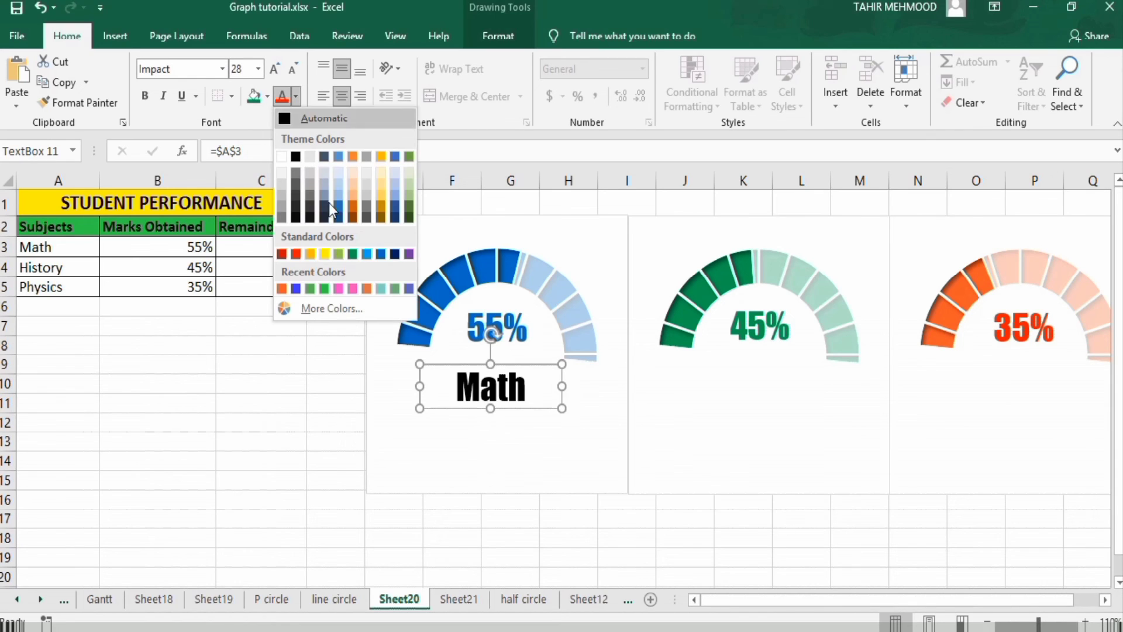
left_click(381, 254)
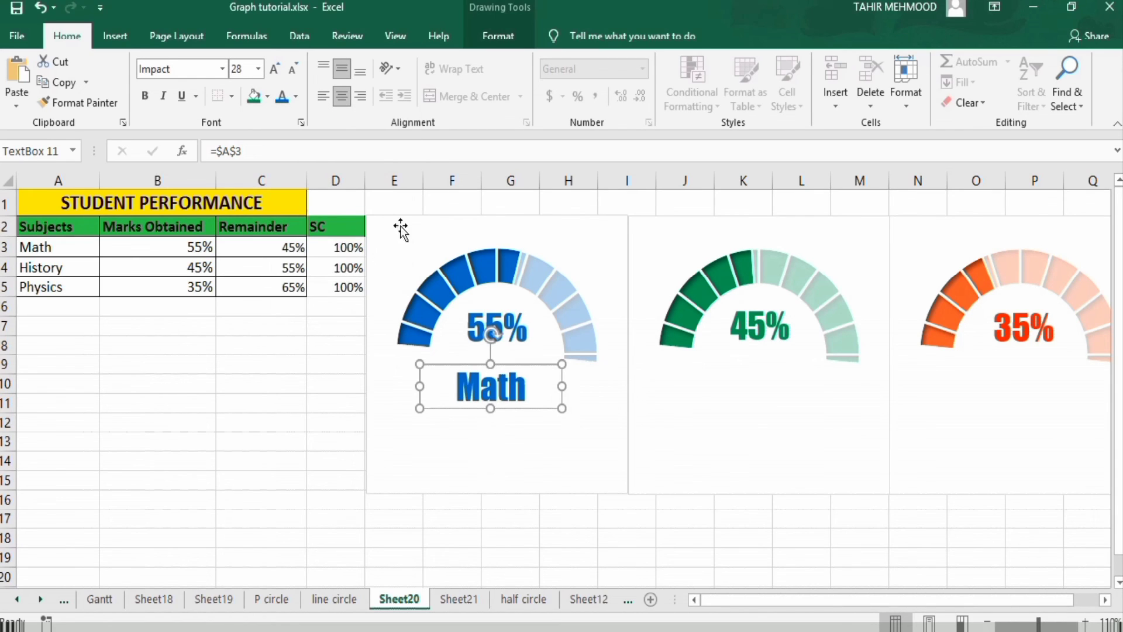
- Remove the outline from the Math subject label's text box
left_click(498, 38)
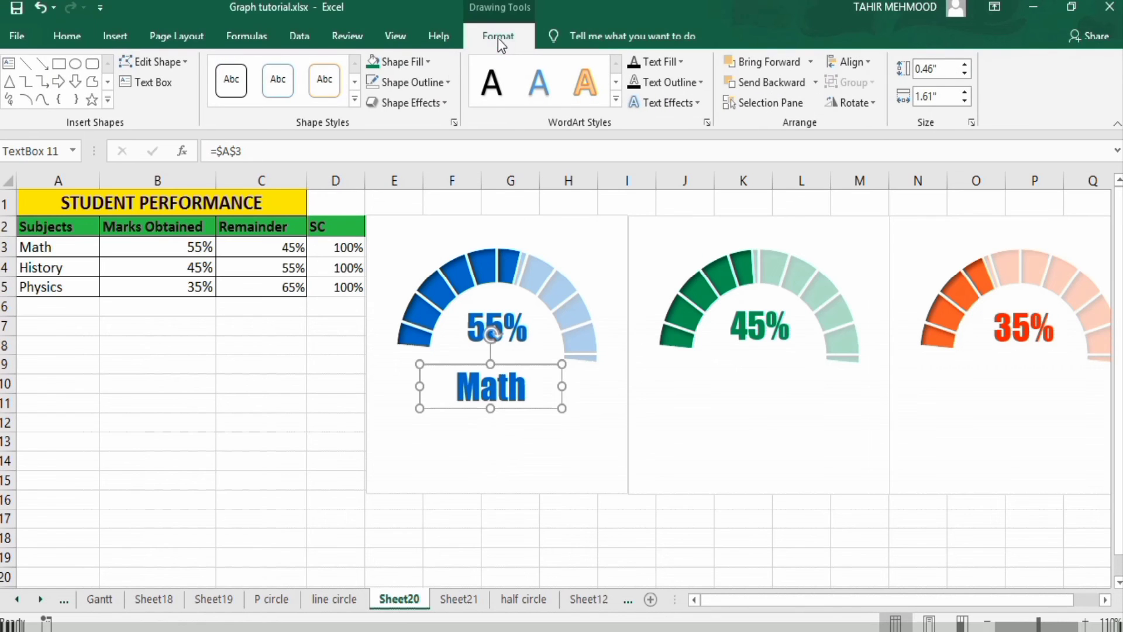
left_click(448, 84)
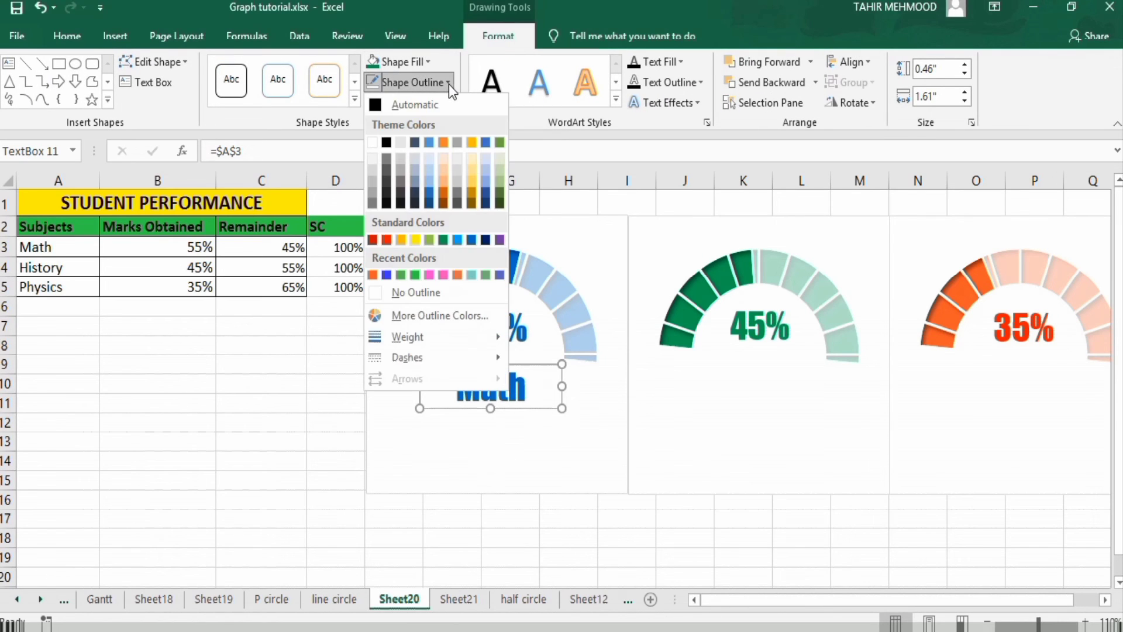
left_click(402, 291)
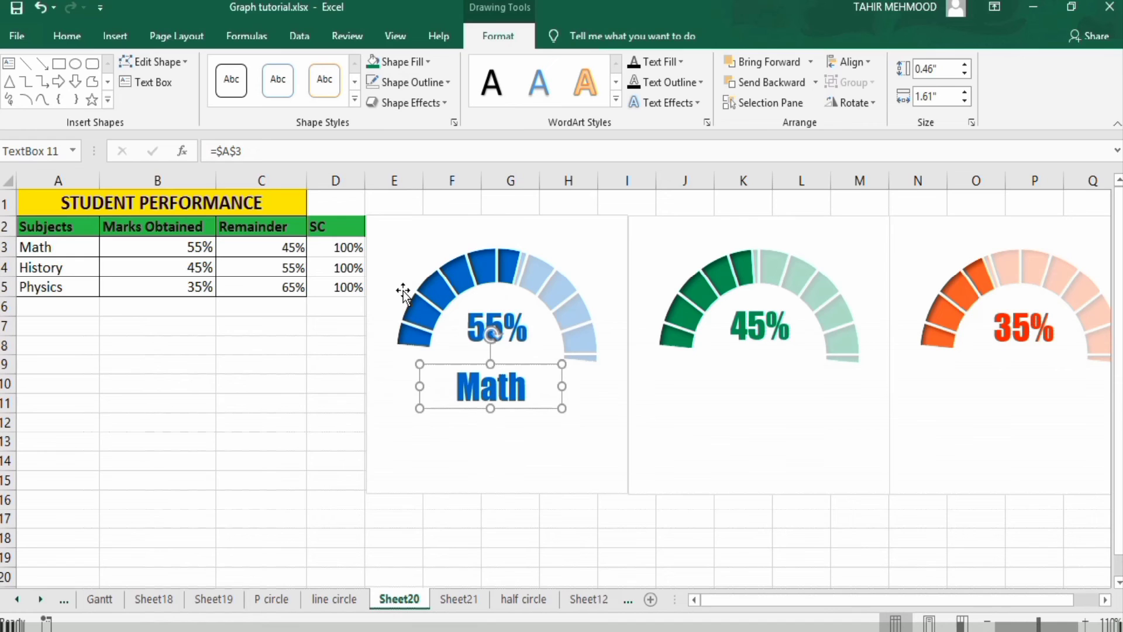
- Copy the Math subject label and paste two copies onto the sheet below the green and orange charts
right_click(462, 366)
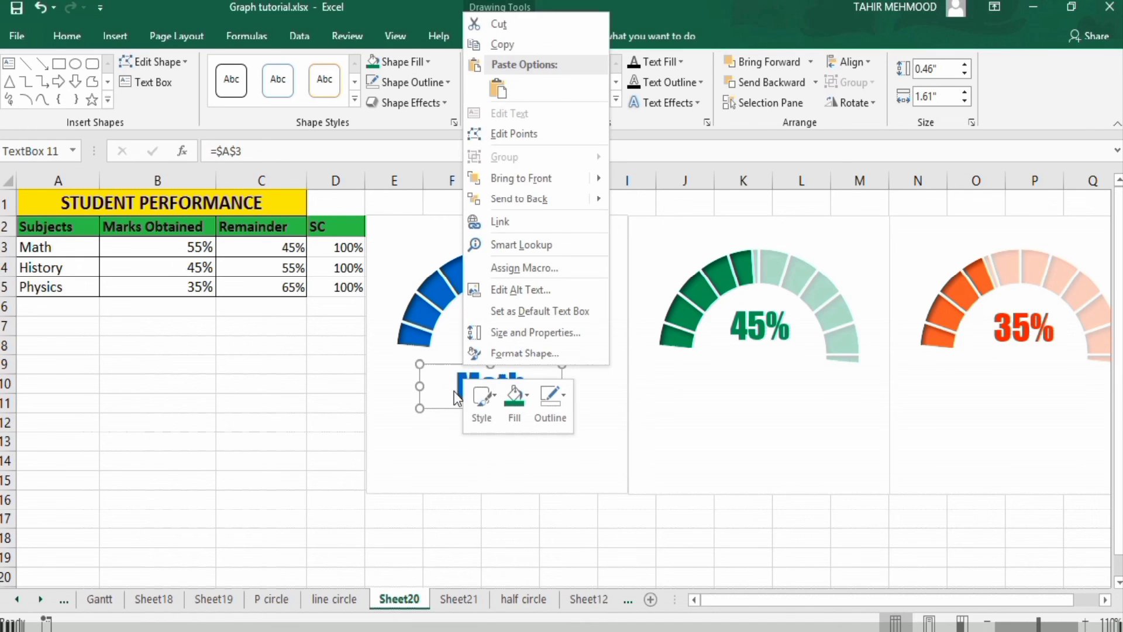
left_click(510, 47)
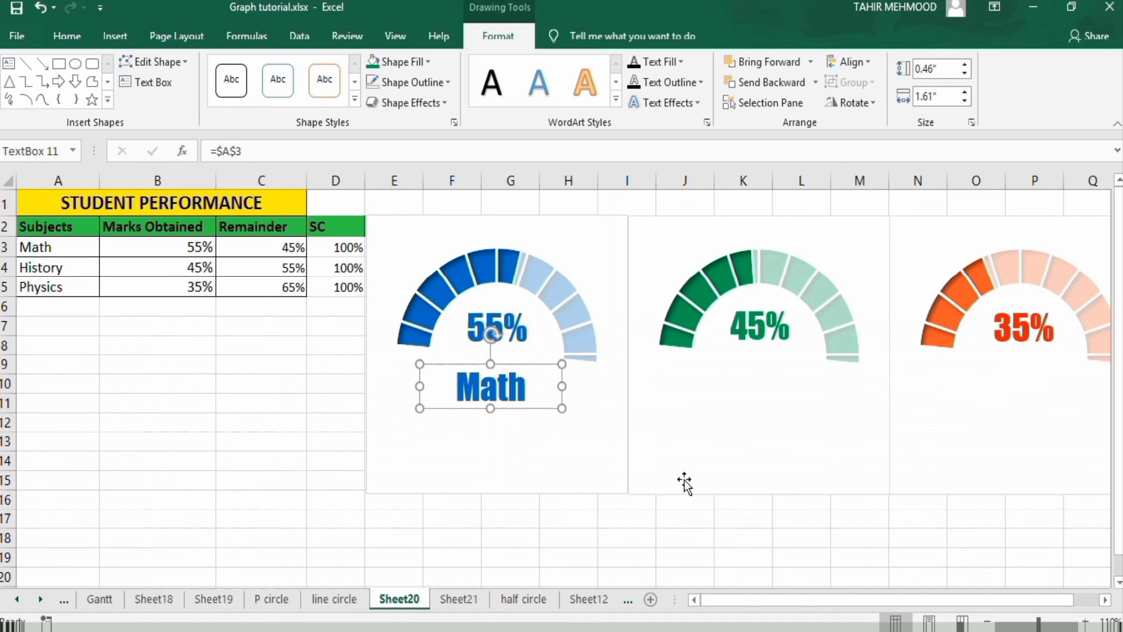
left_click(735, 517)
right_click(736, 517)
left_click(773, 199)
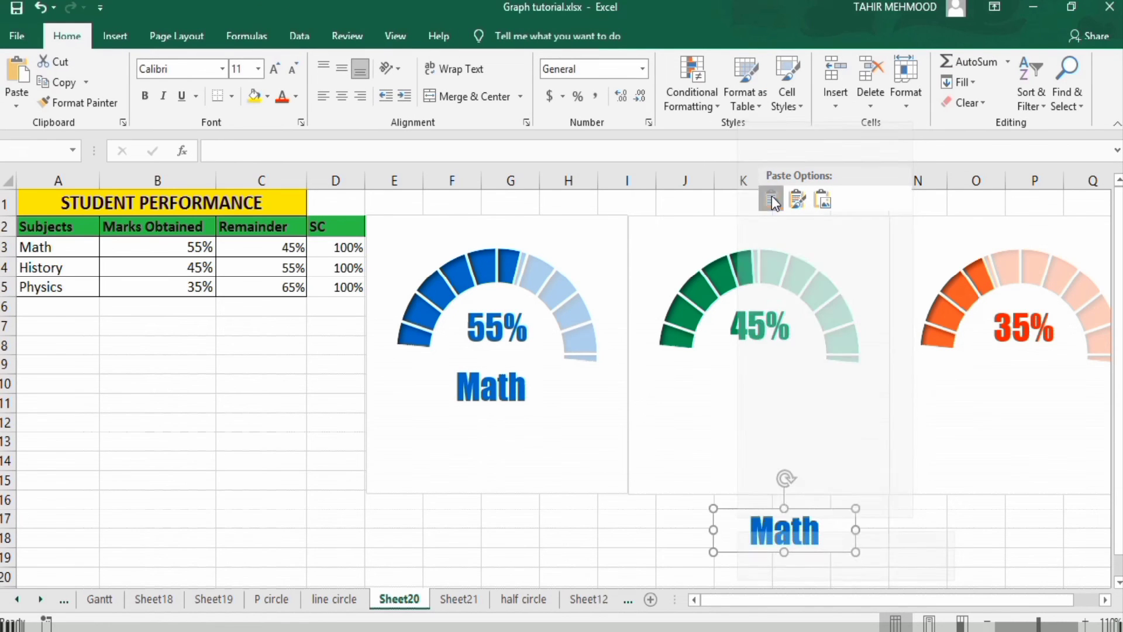
left_click(974, 527)
right_click(975, 529)
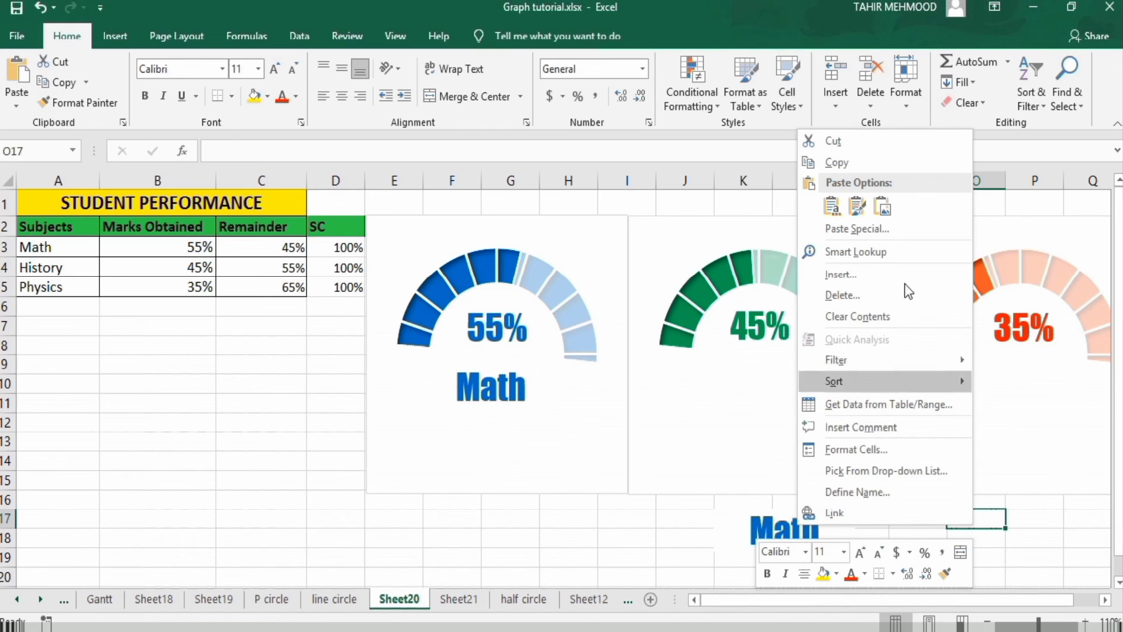
left_click(831, 207)
- Move one pasted label under the green gauge's percentage and the other under the orange gauge's percentage
left_click(770, 528)
left_click_drag(770, 528, 746, 376)
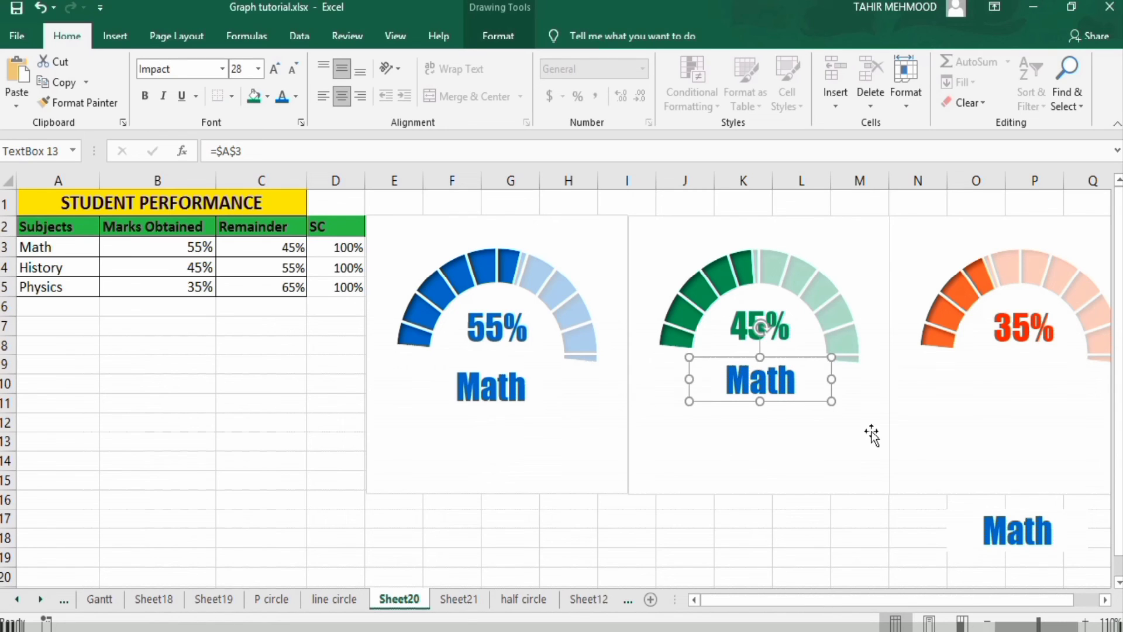
left_click(995, 526)
left_click_drag(994, 526, 994, 370)
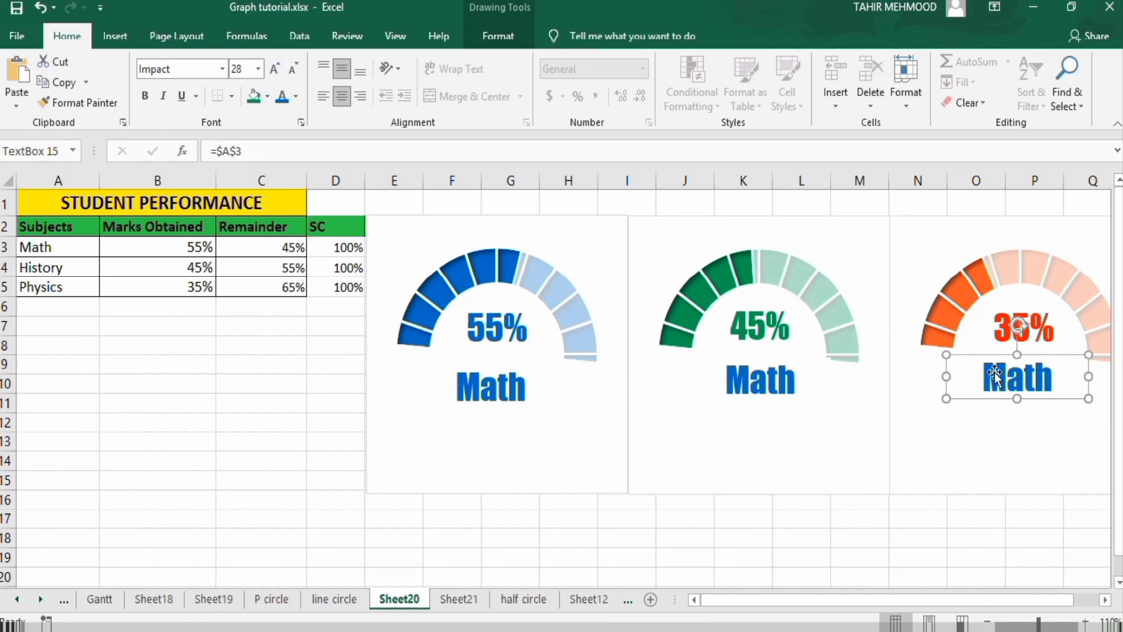
- Link the subject label under the green gauge to the History name with =$A$4
left_click(739, 370)
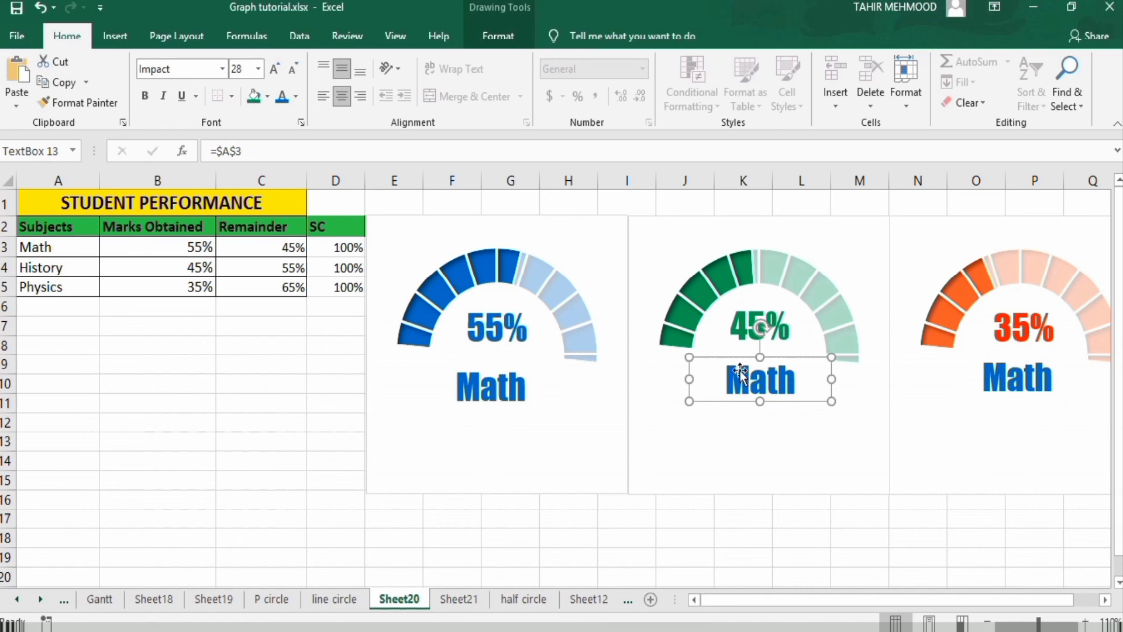
left_click(273, 152)
key("BackSpace")
key("BackSpace")
key("BackSpace")
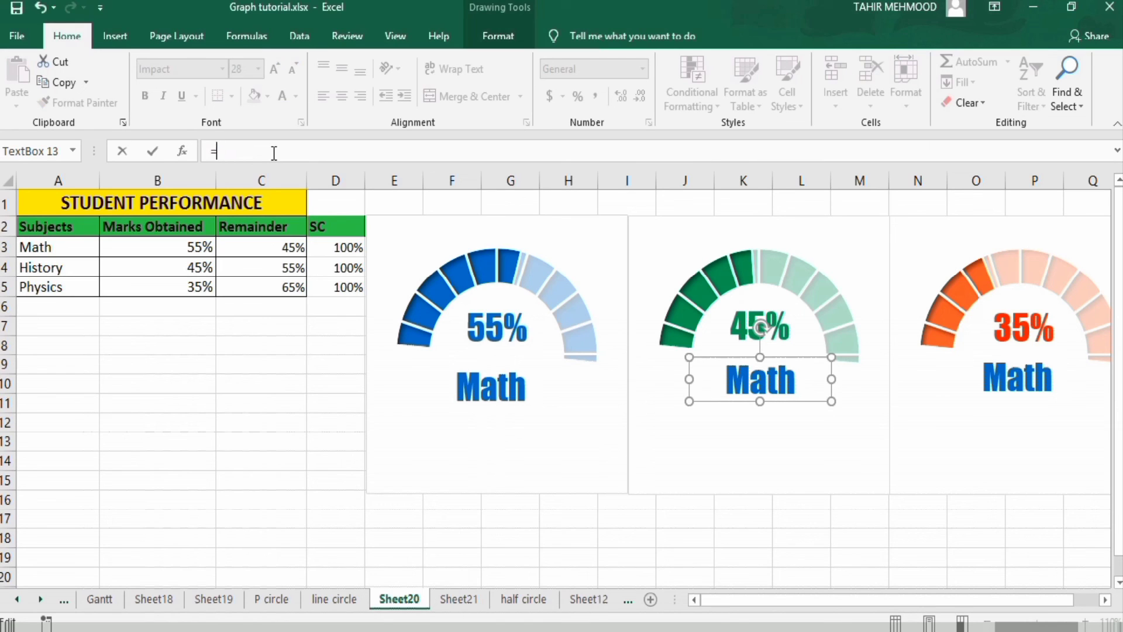
left_click(49, 268)
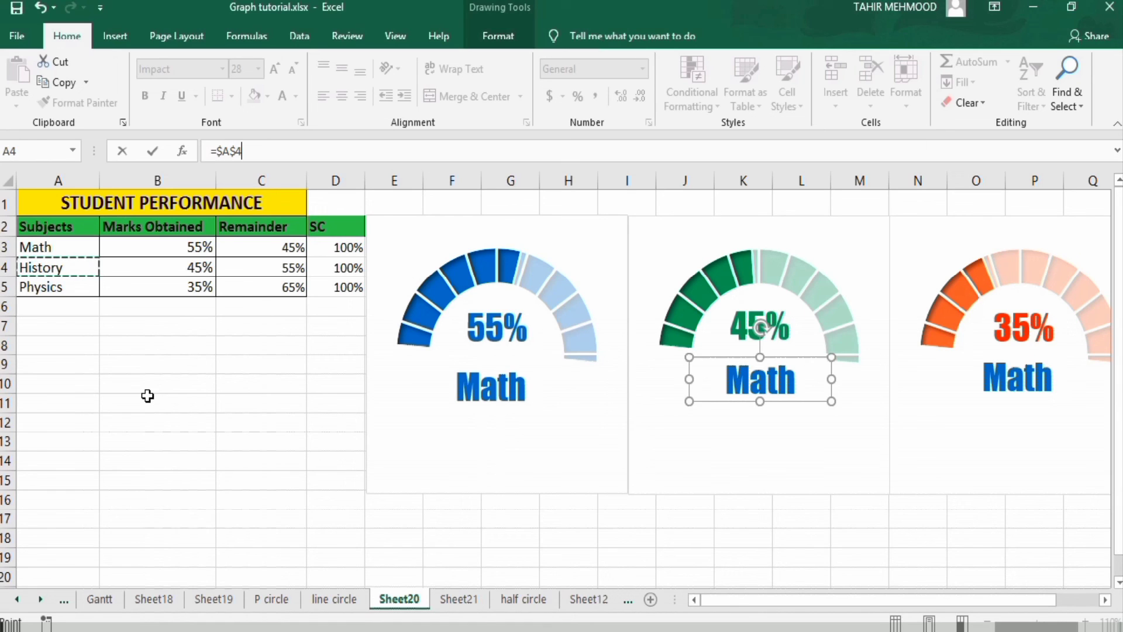
key("Return")
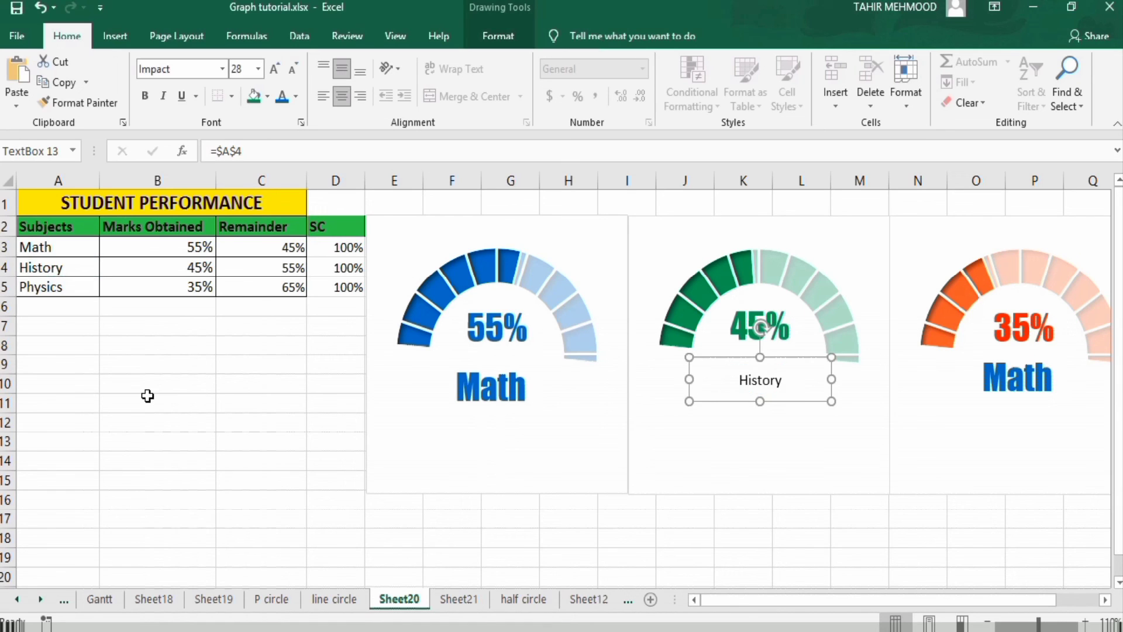
- Link the subject label under the orange gauge to the Physics name with =$A$5
left_click(1005, 378)
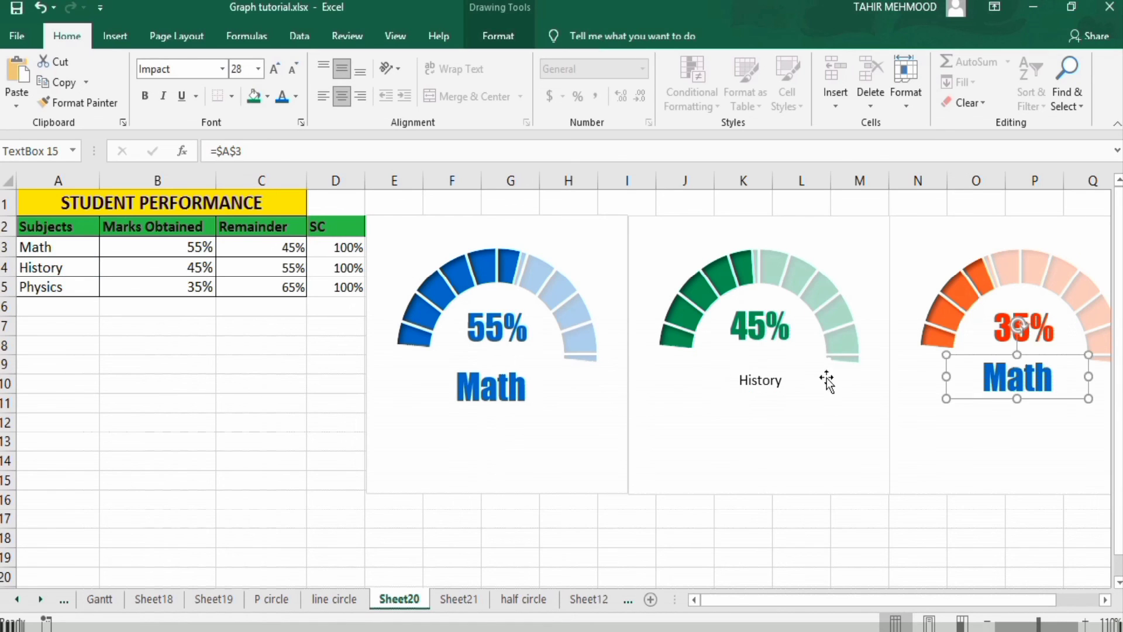
left_click(273, 147)
key("BackSpace")
key("BackSpace")
key("BackSpace")
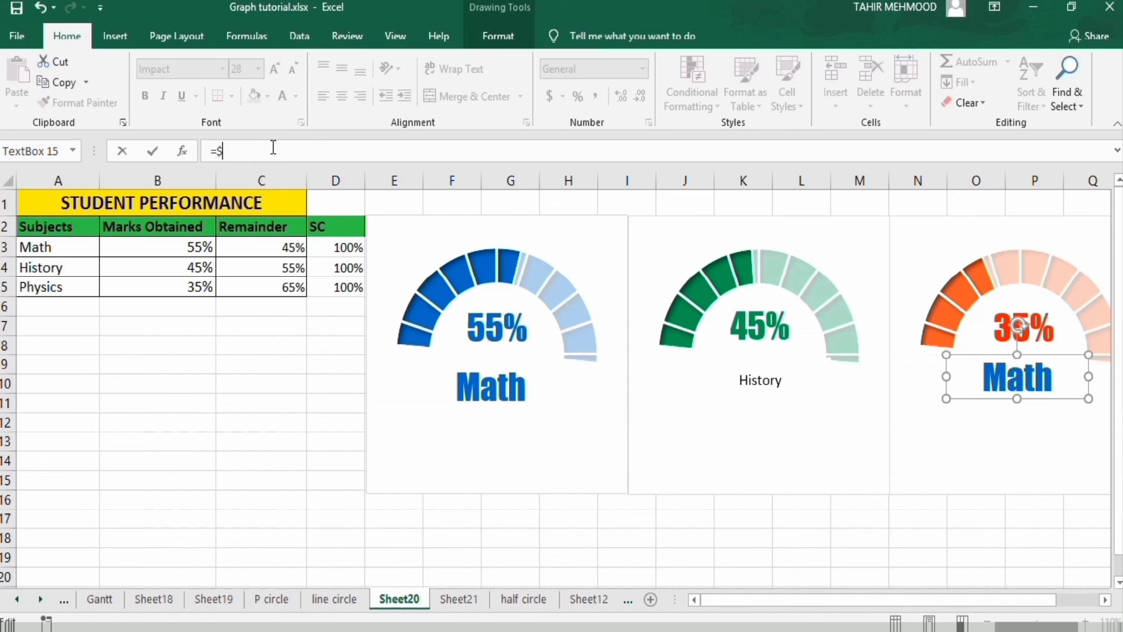
left_click(44, 286)
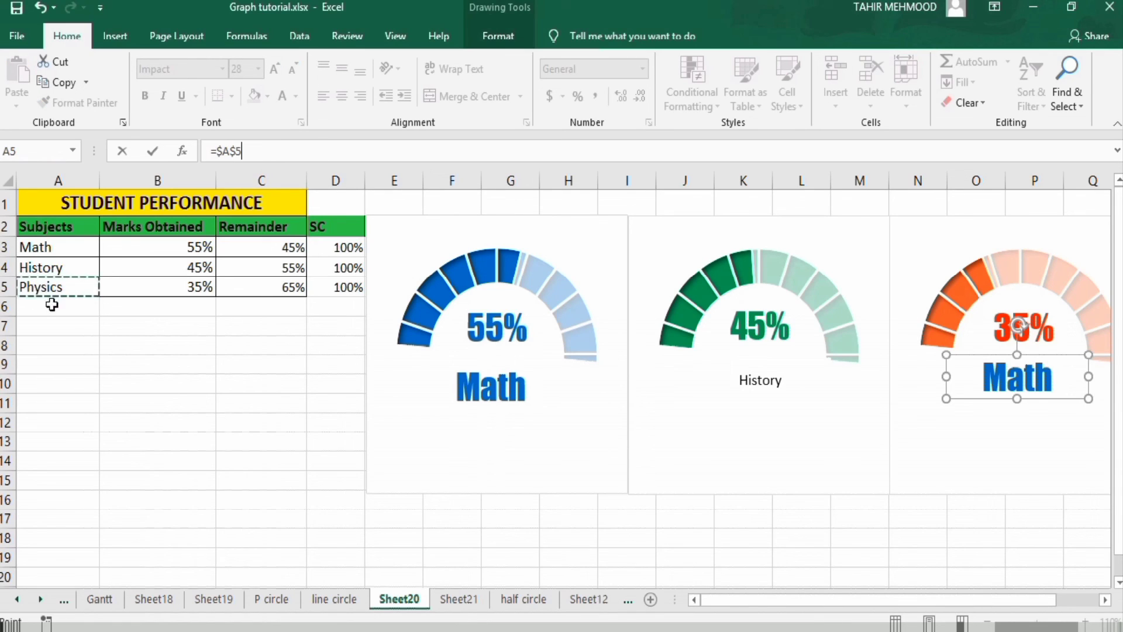
key("Return")
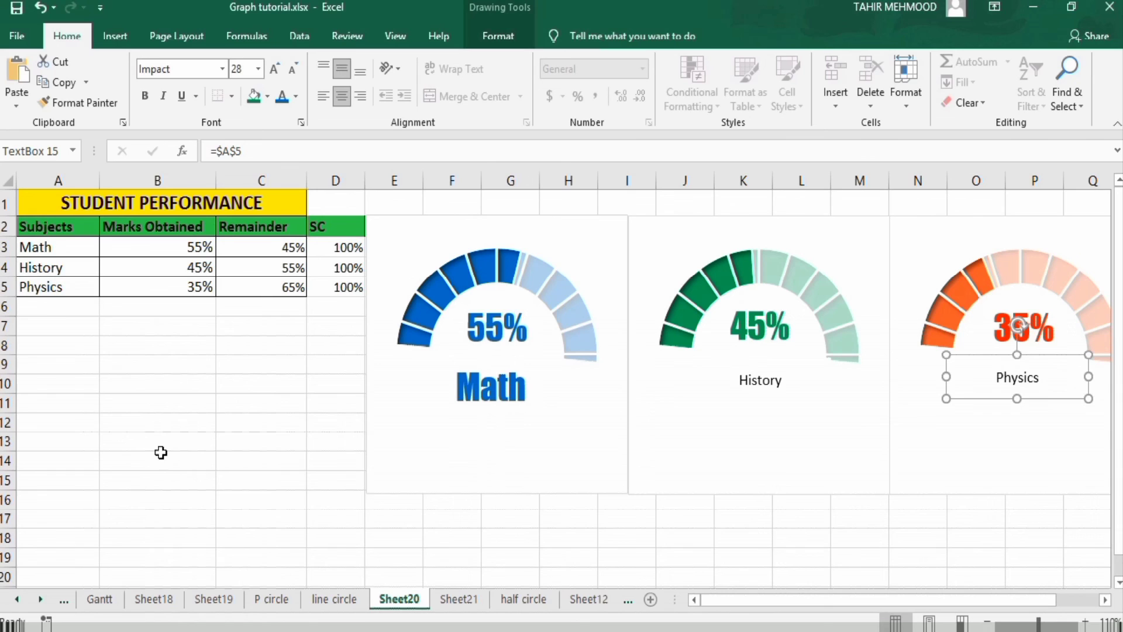
- Copy the Math label's formatting to the History and Physics labels with Format Painter
left_click(474, 388)
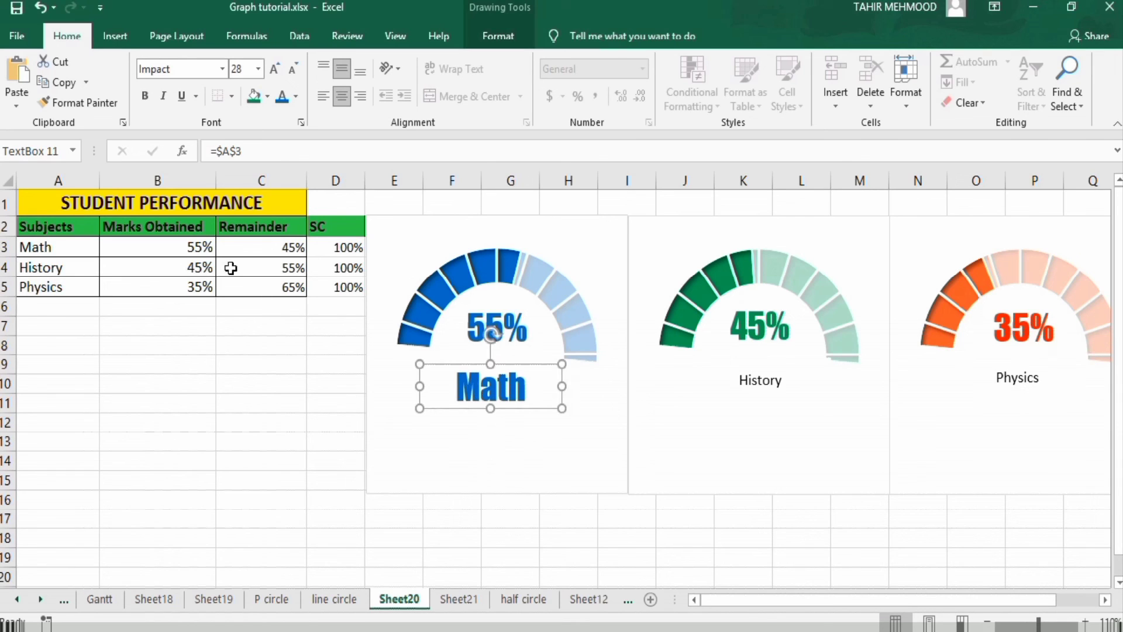
left_click(82, 103)
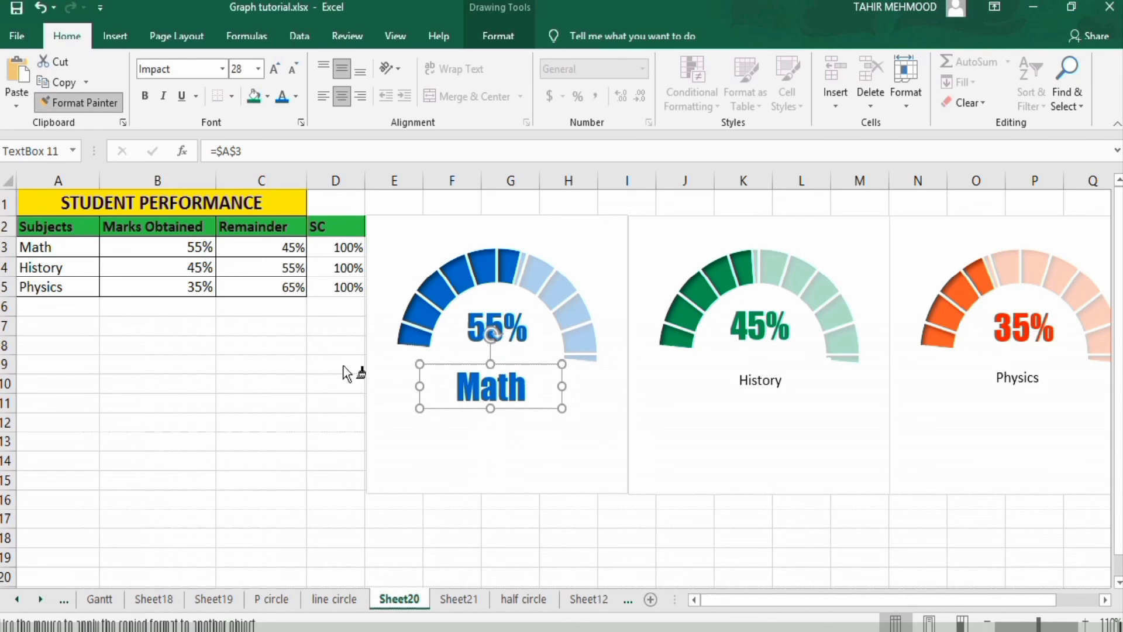
left_click(762, 379)
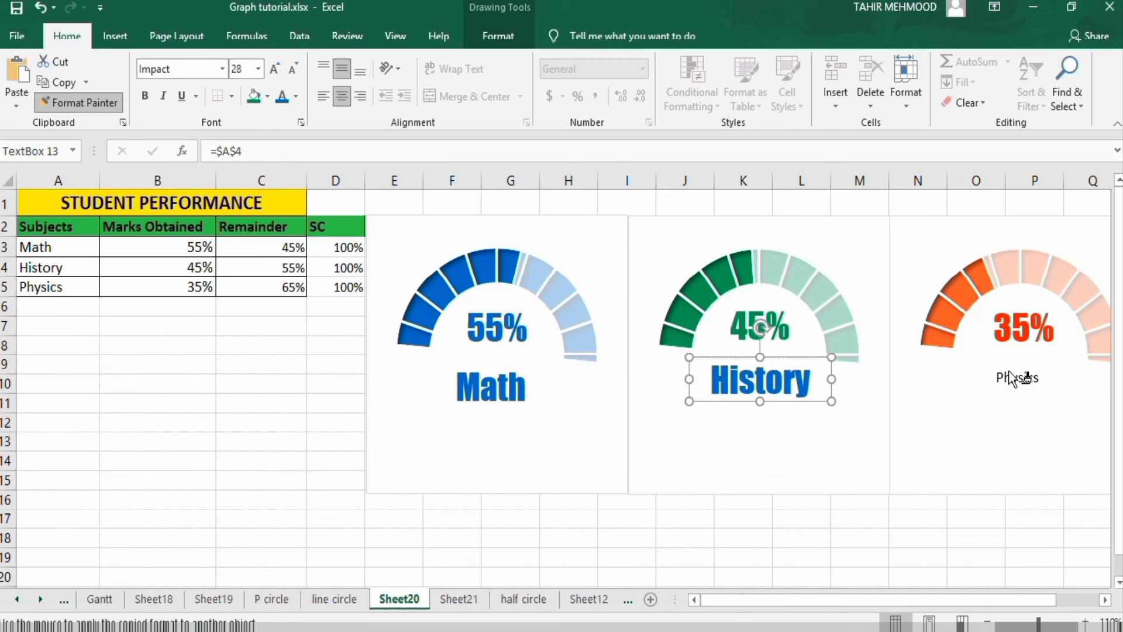
left_click(1013, 377)
- Change the History label's font colour to standard green
left_click(778, 389)
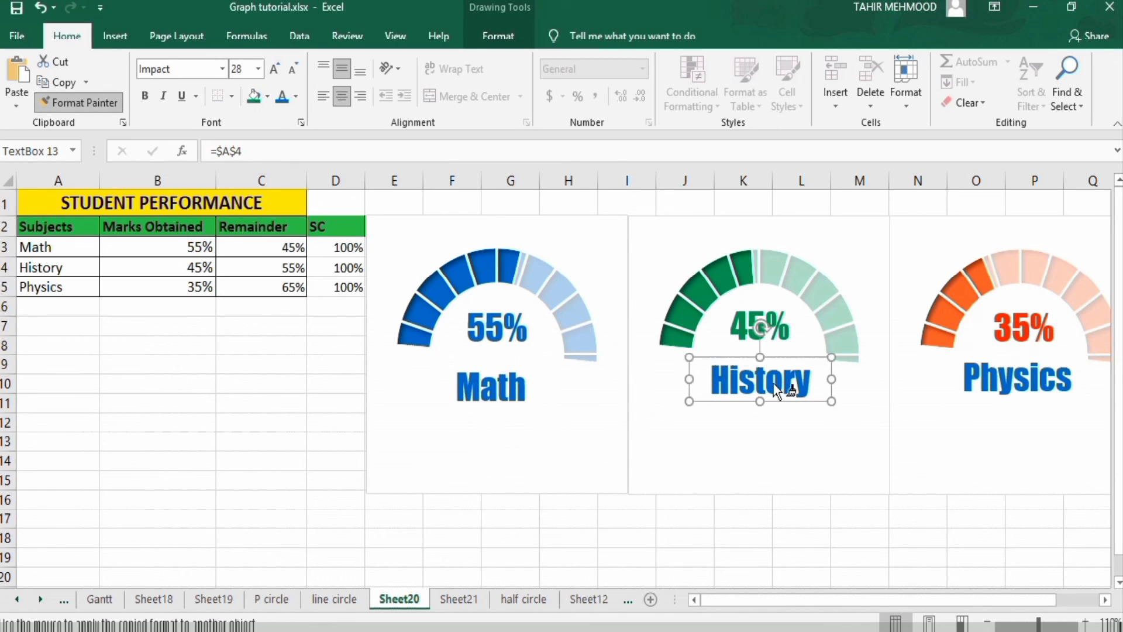
left_click(296, 94)
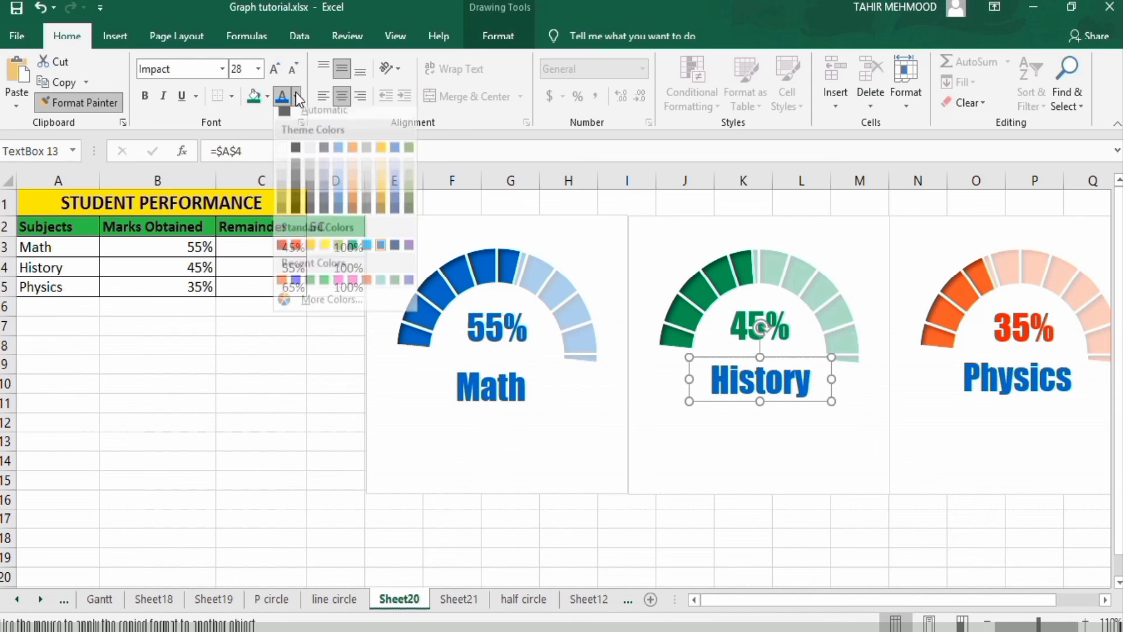
left_click(354, 254)
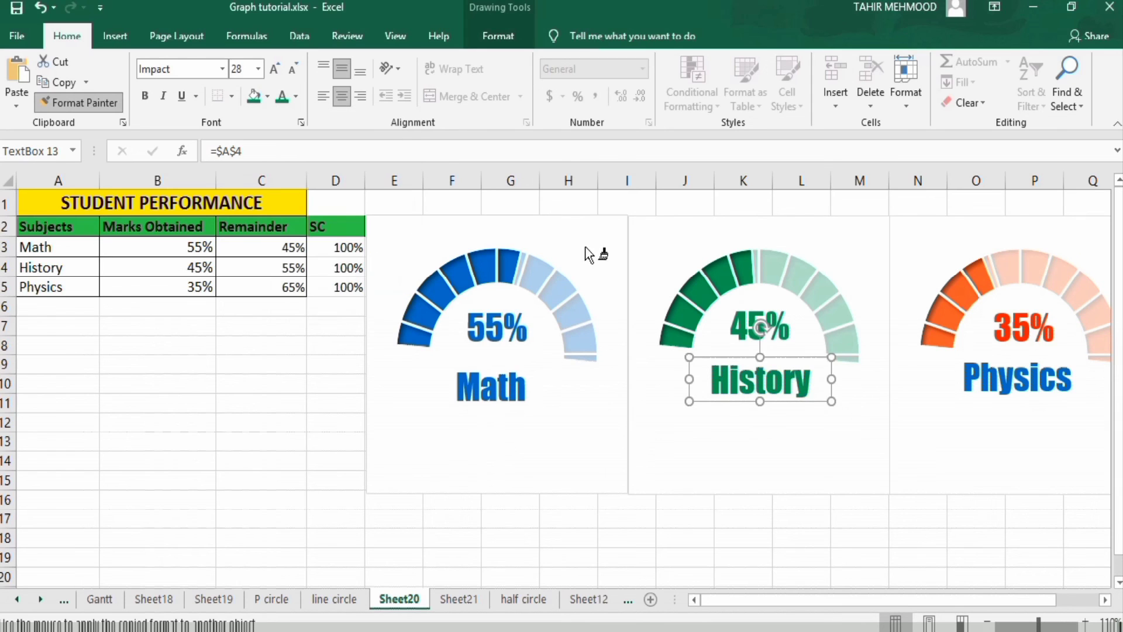
- Turn off Format Painter and change the Physics label's font colour to standard red
left_click(972, 371)
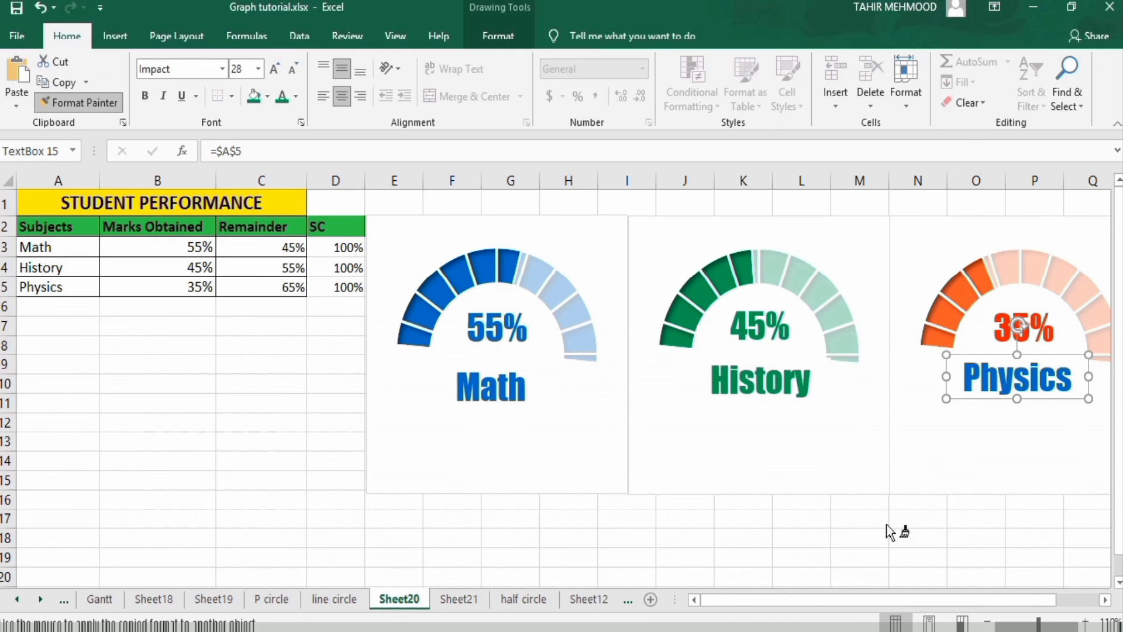
left_click(86, 108)
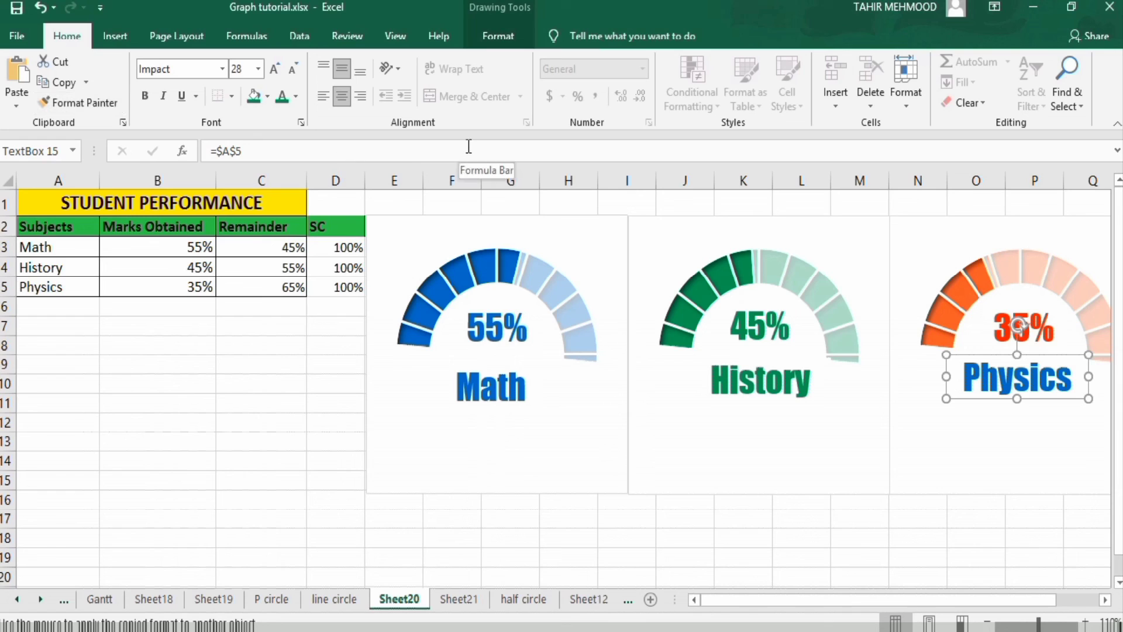
left_click(296, 97)
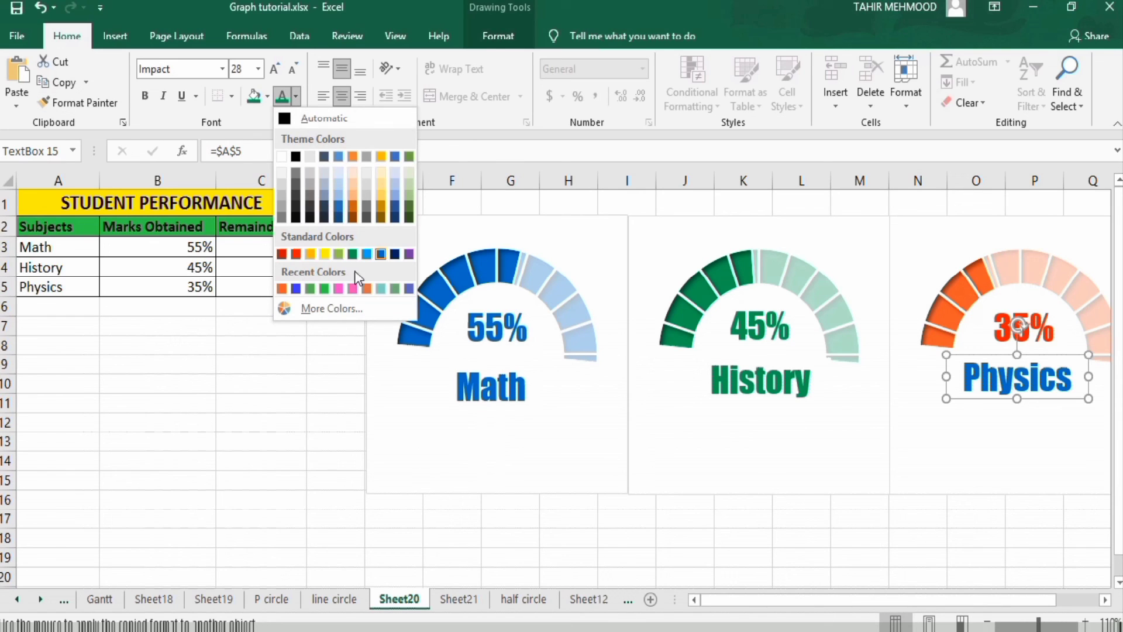
left_click(296, 254)
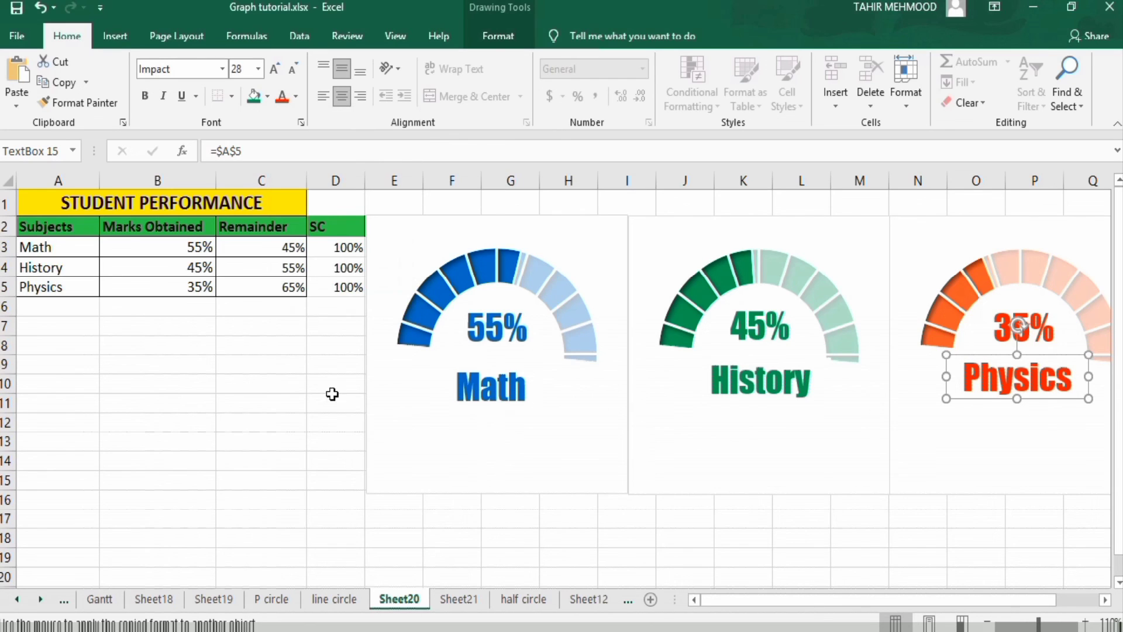
left_click(318, 417)
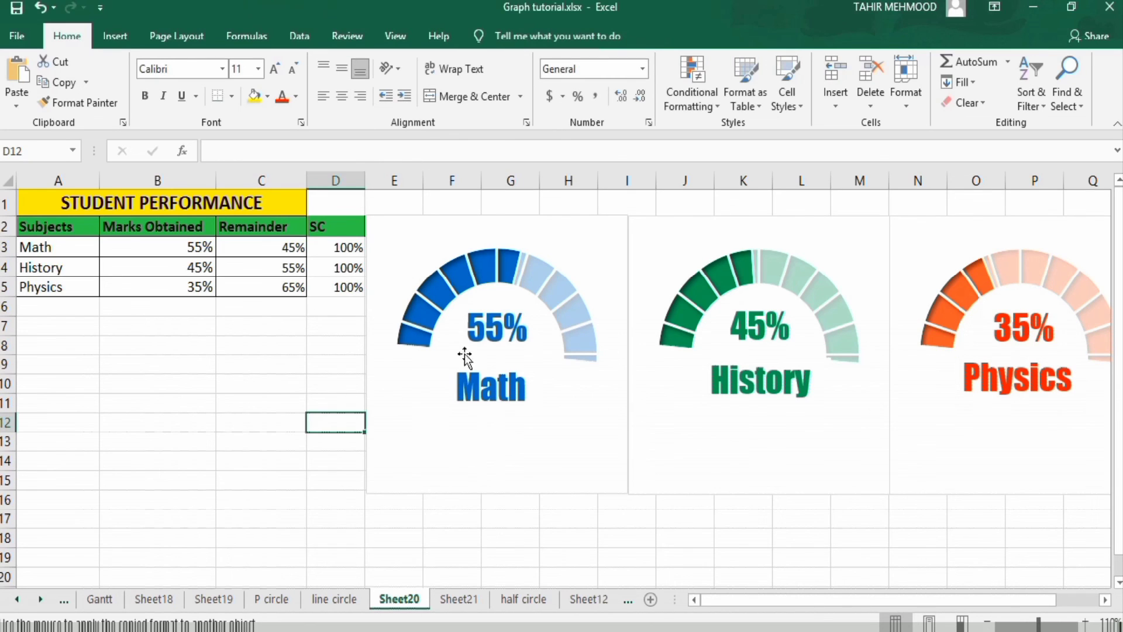
- Group the blue Math gauge chart with its percentage and subject labels
left_click(490, 383)
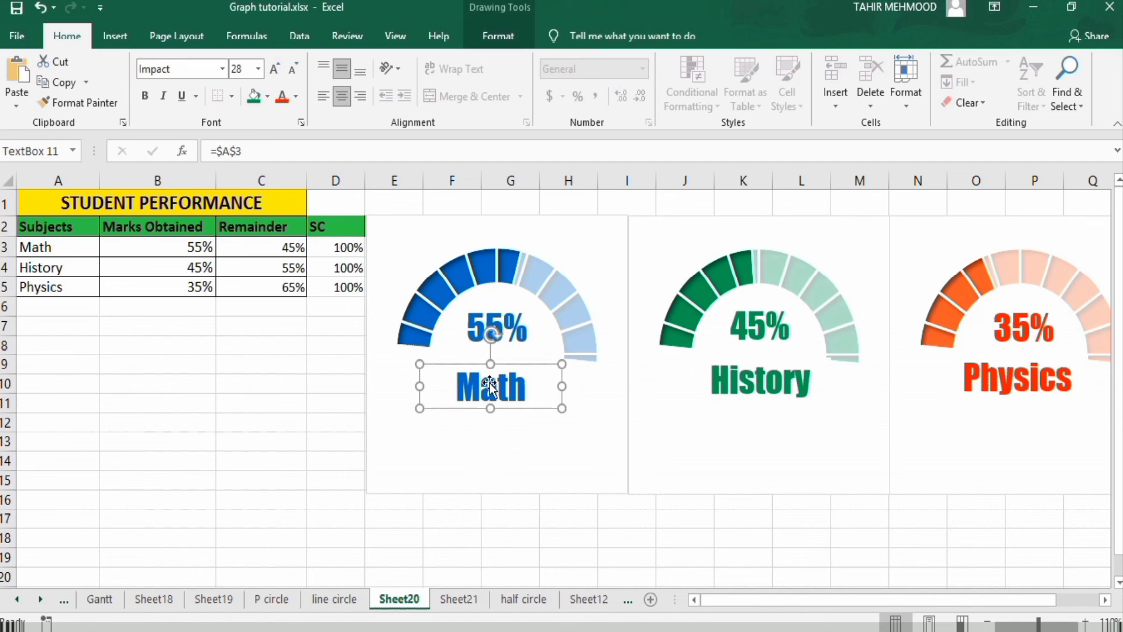
left_click(485, 334, "ctrl")
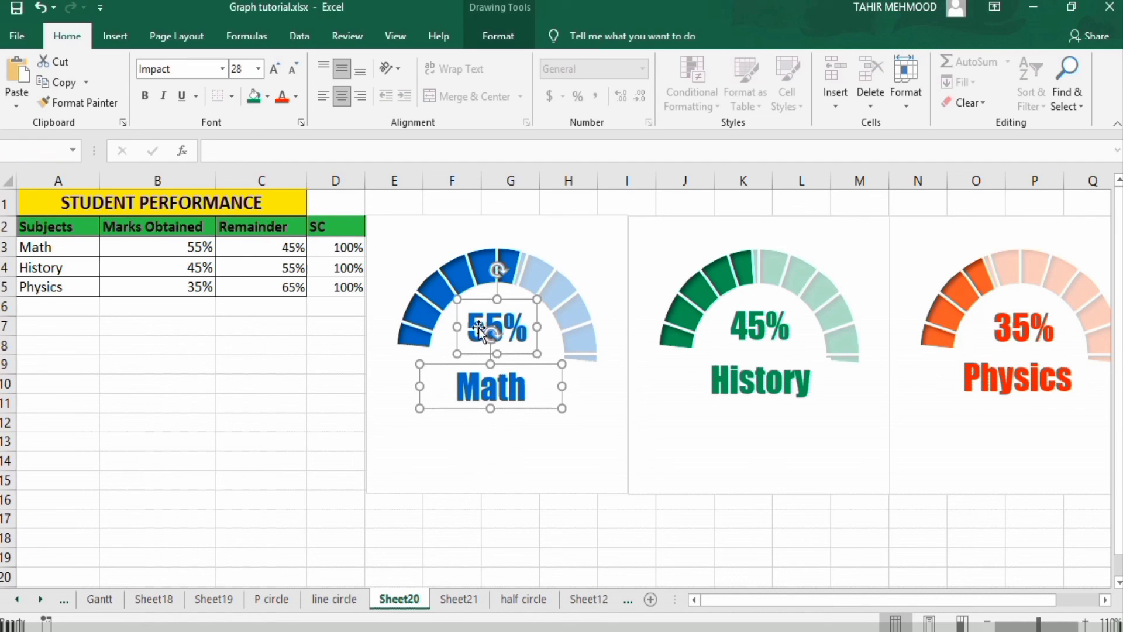
left_click(440, 291, "ctrl")
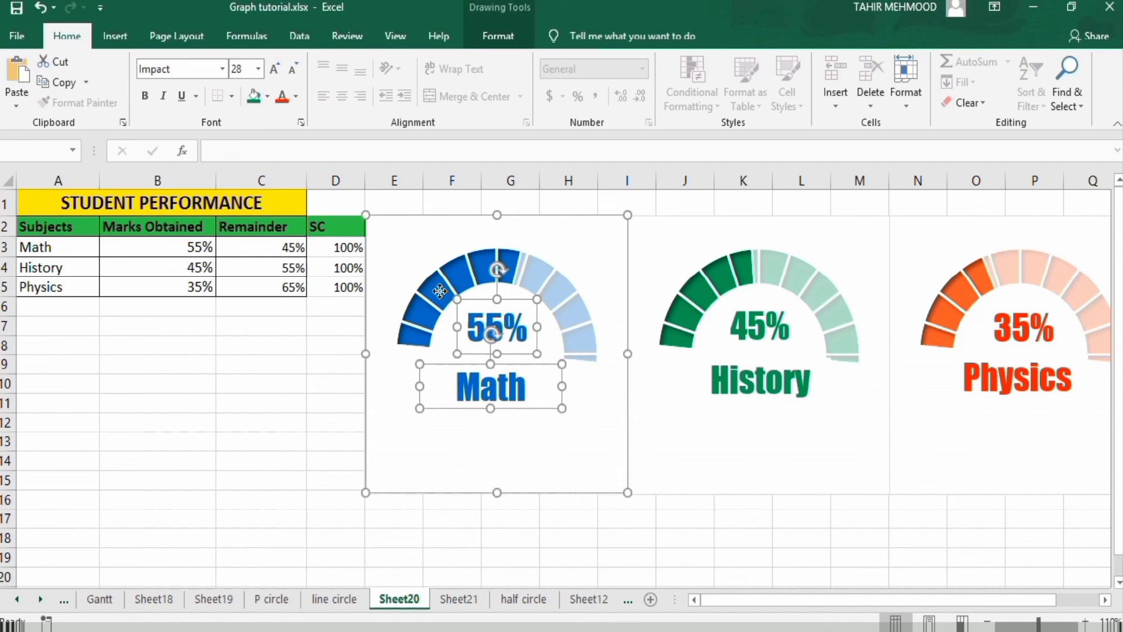
right_click(417, 373)
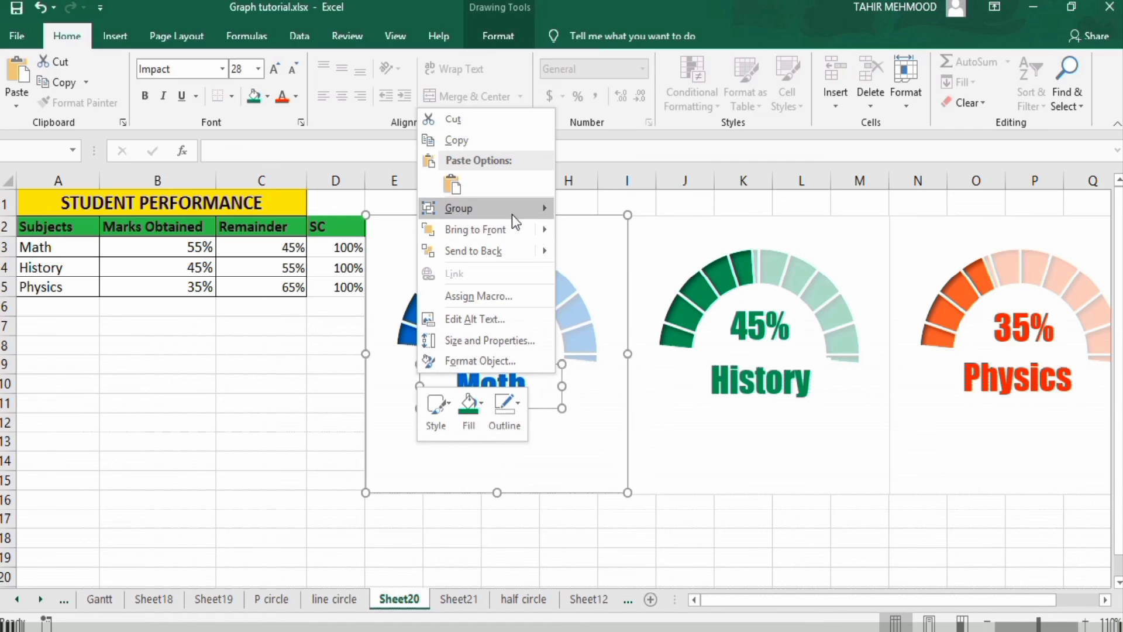
mouse_move(528, 205)
left_click(589, 212)
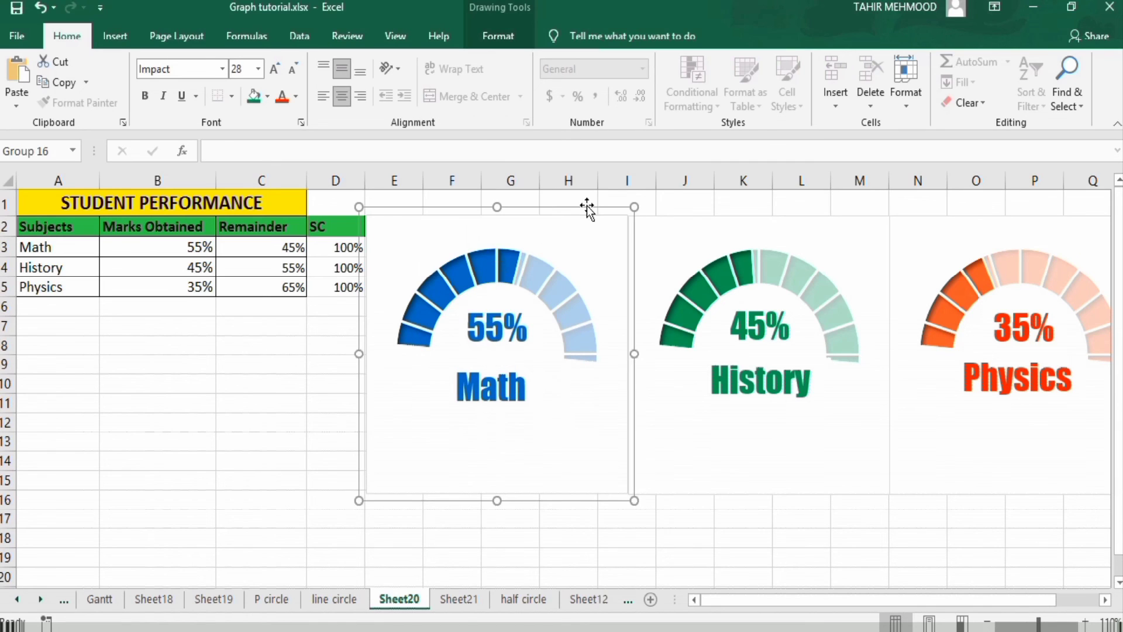
- Open the shape options for the grouped Math gauge
right_click(450, 206)
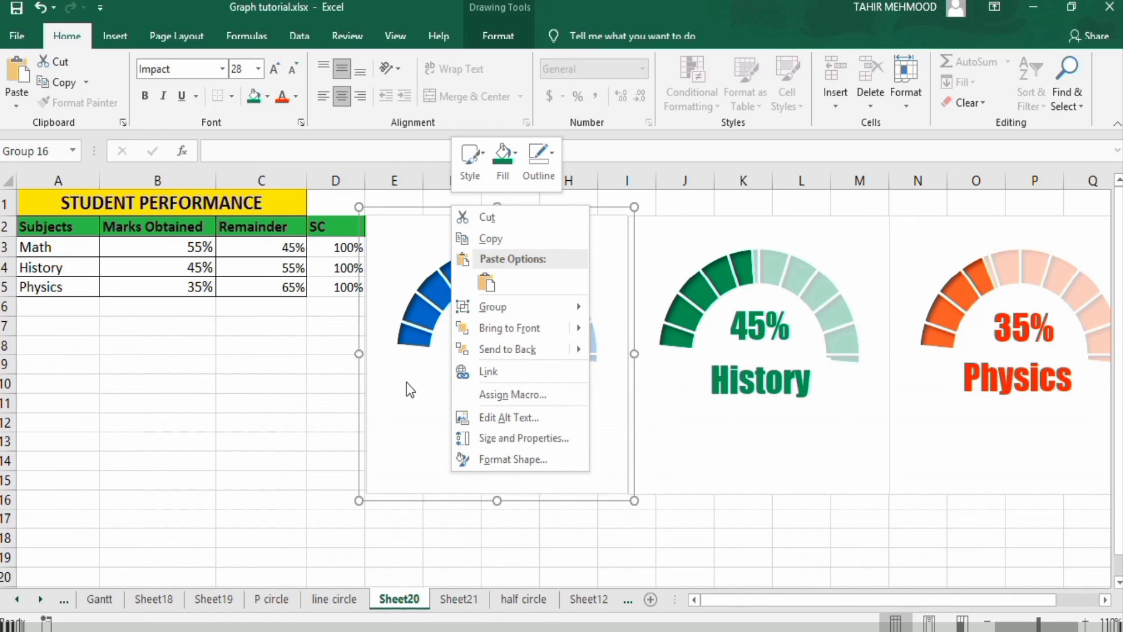